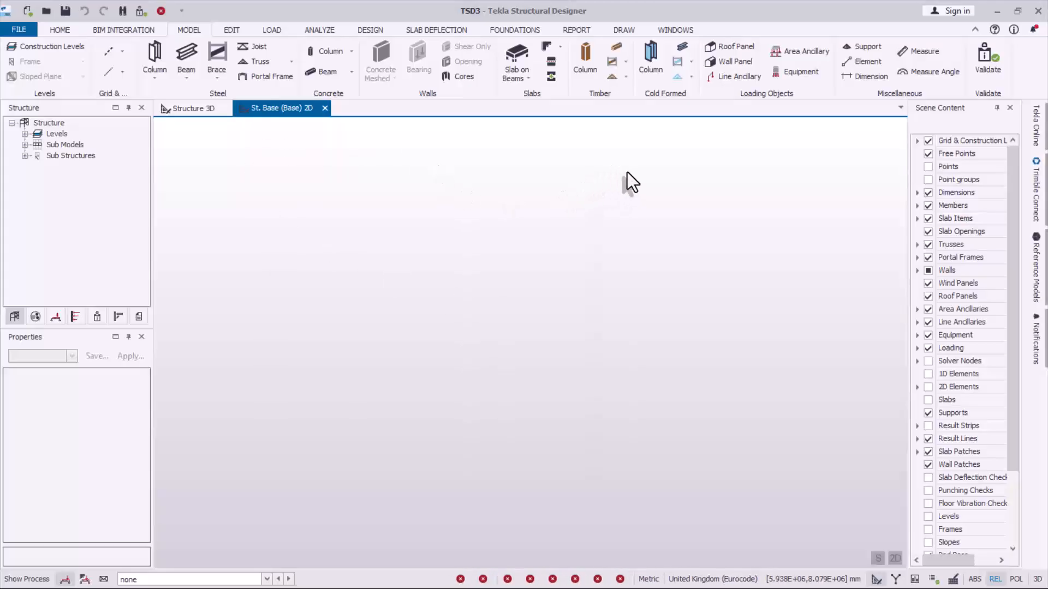
- Insert two construction levels above Base, with 3000 mm spacing for level 1 and 4000 mm for level 2
left_click(35, 51)
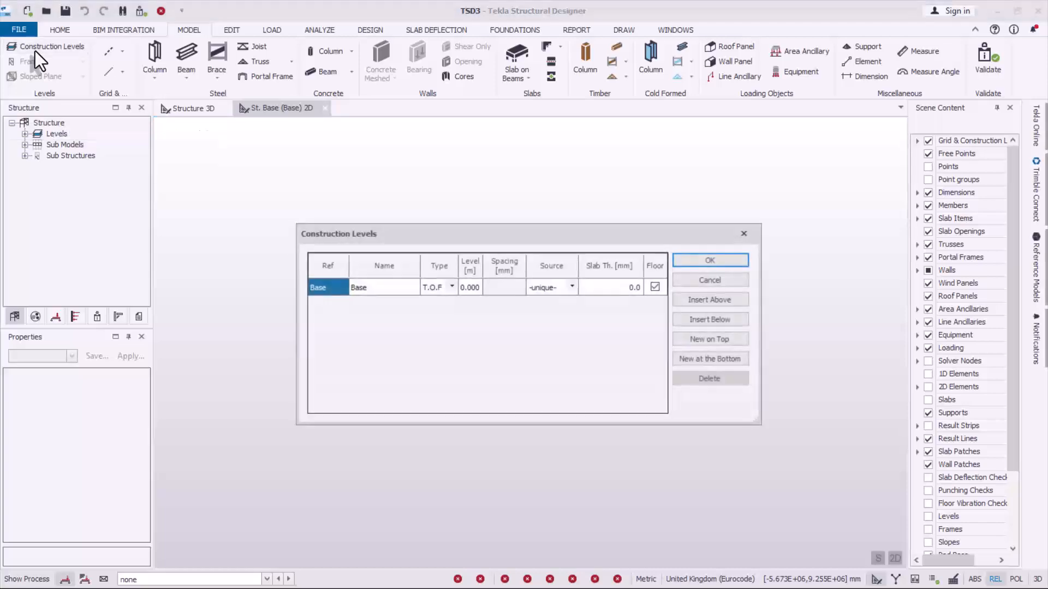
left_click_drag(427, 230, 407, 206)
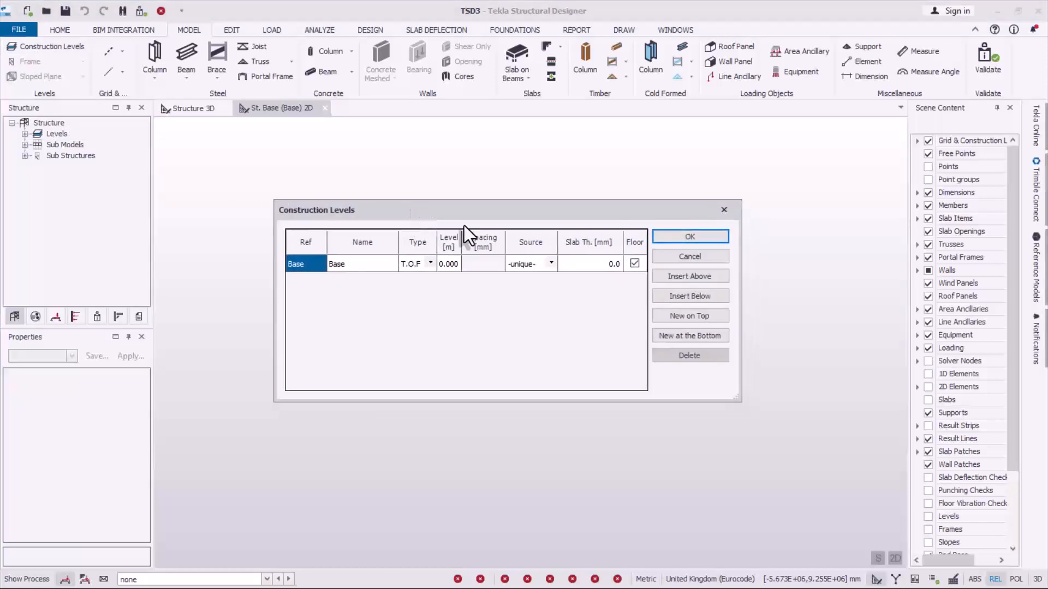
left_click(688, 276)
left_click(689, 276)
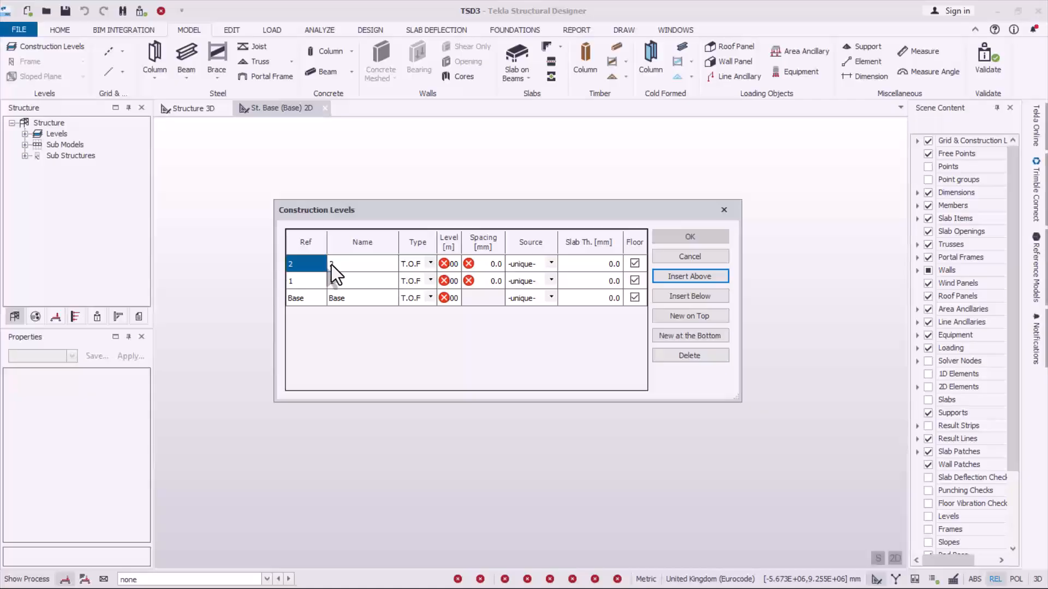
left_click(486, 279)
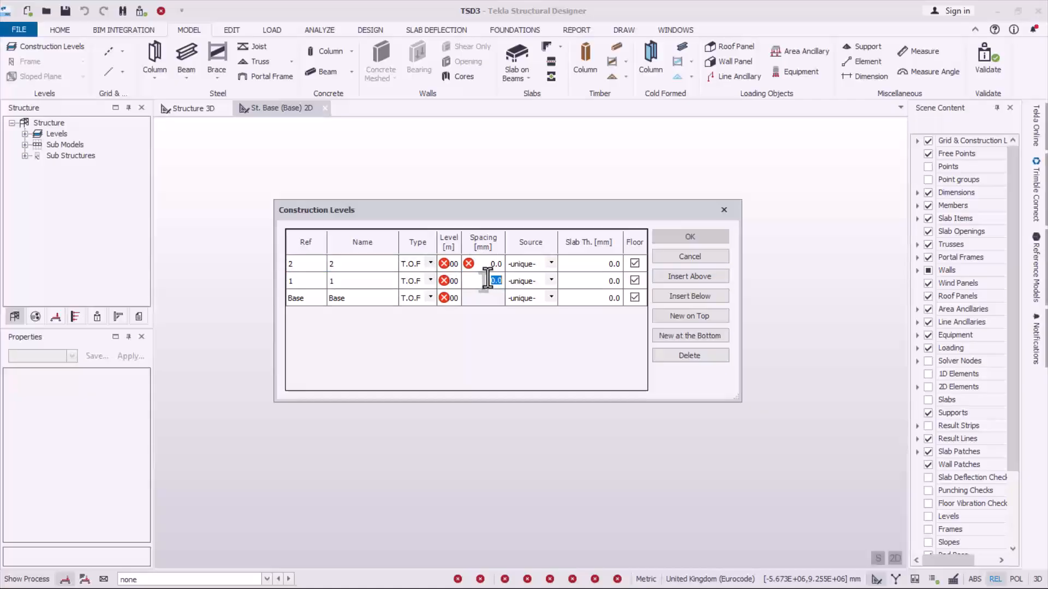
type("300")
type("400")
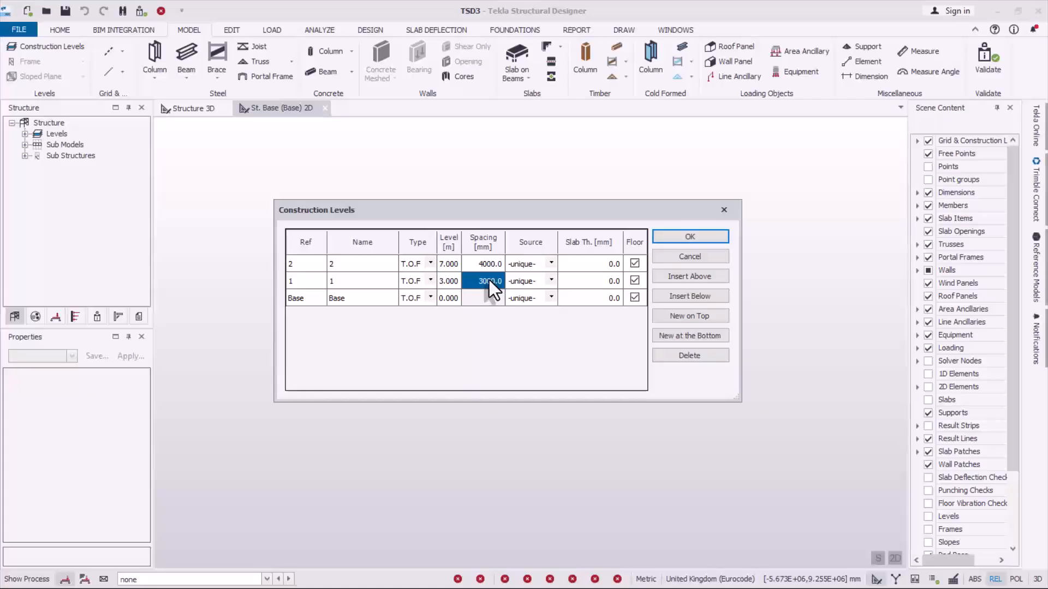
- Set the type of construction levels 1 and 2 to T.O.S and accept the level definitions
left_click(429, 267)
left_click(429, 266)
left_click(417, 275)
left_click(427, 282)
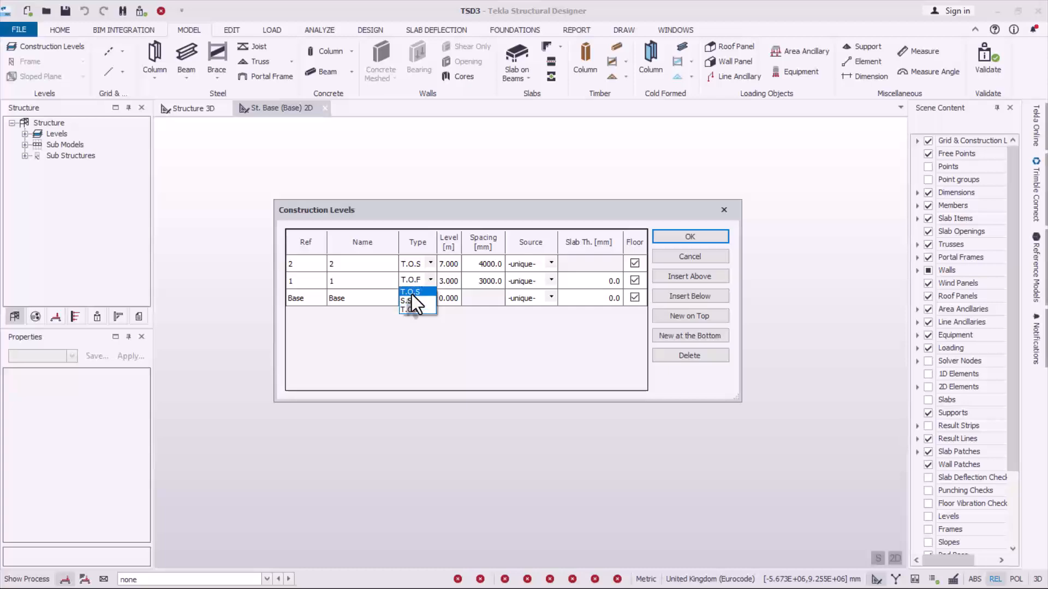
left_click(412, 293)
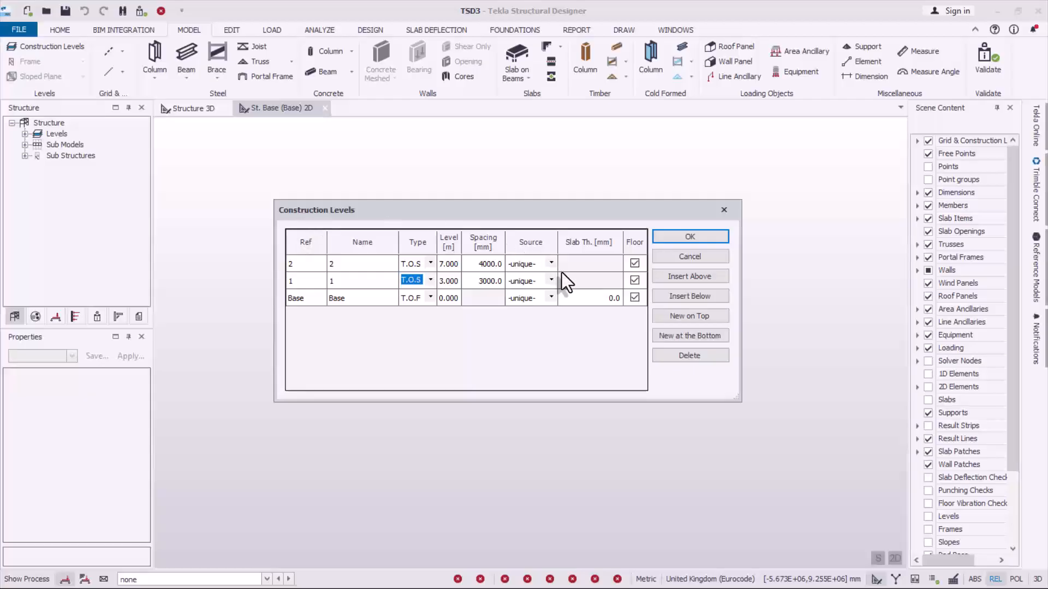
left_click(679, 240)
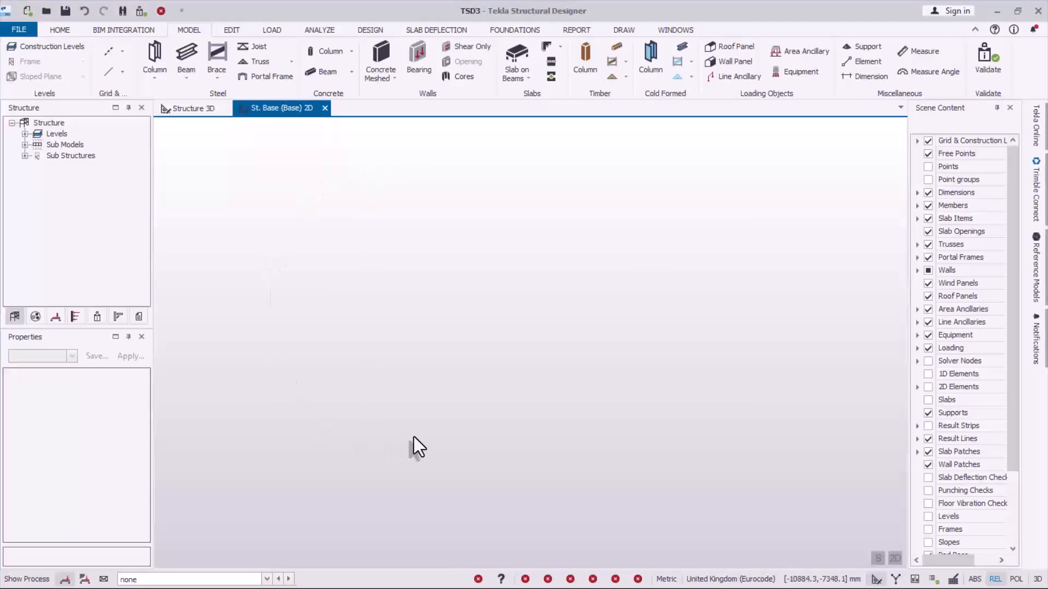
- Load the Church Building1 DXF file from the Desktop for importing as a grid
left_click(123, 51)
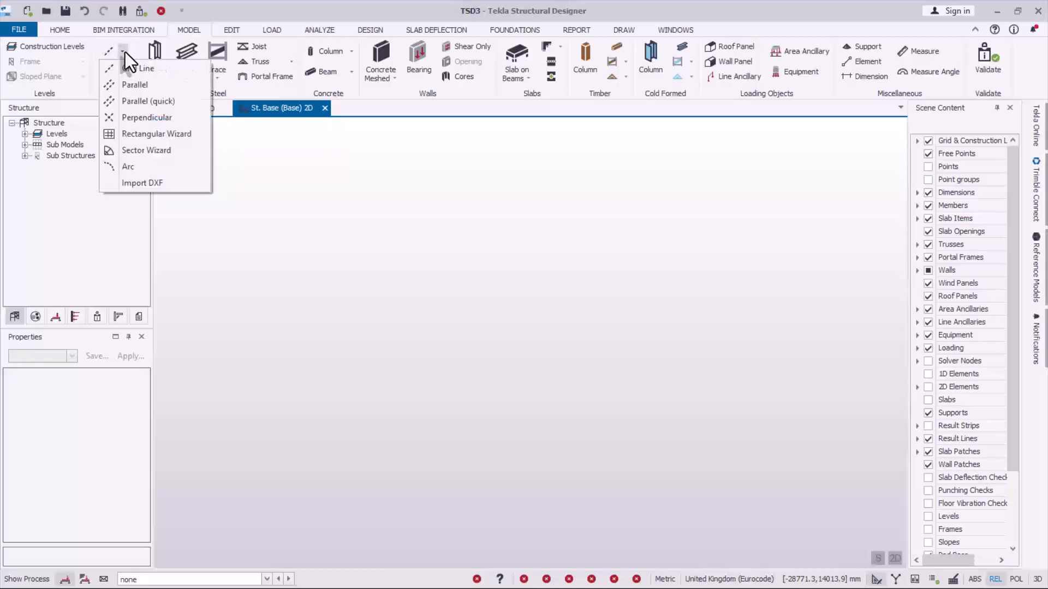
left_click(145, 185)
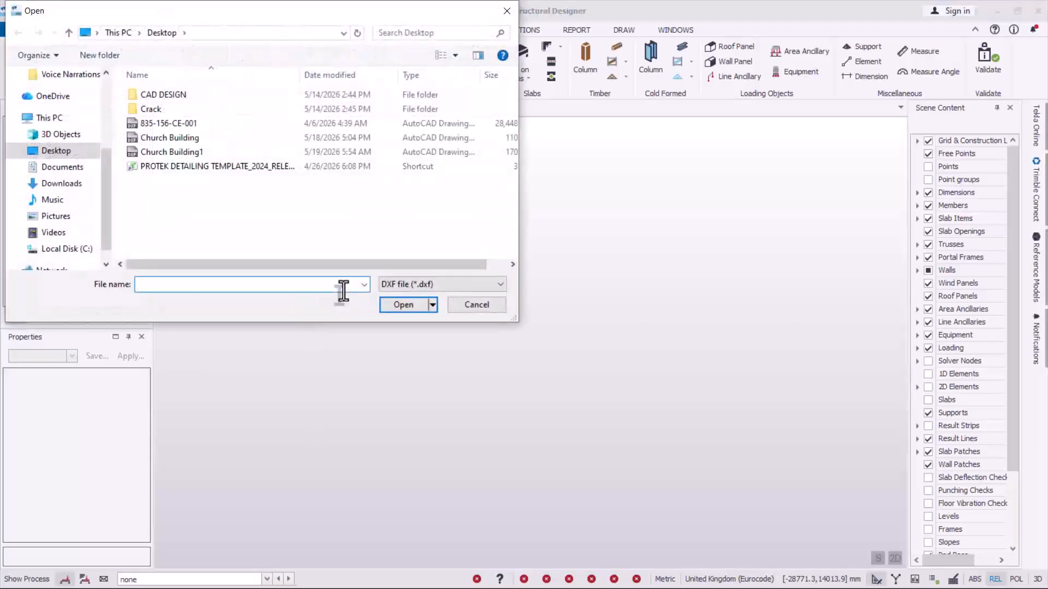
left_click(162, 154)
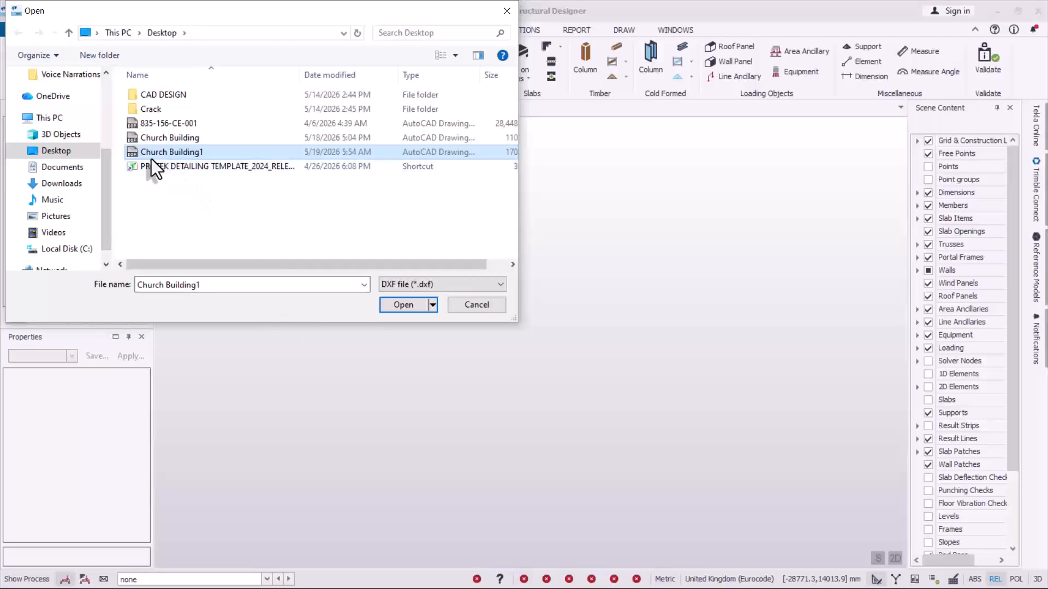
left_click(407, 305)
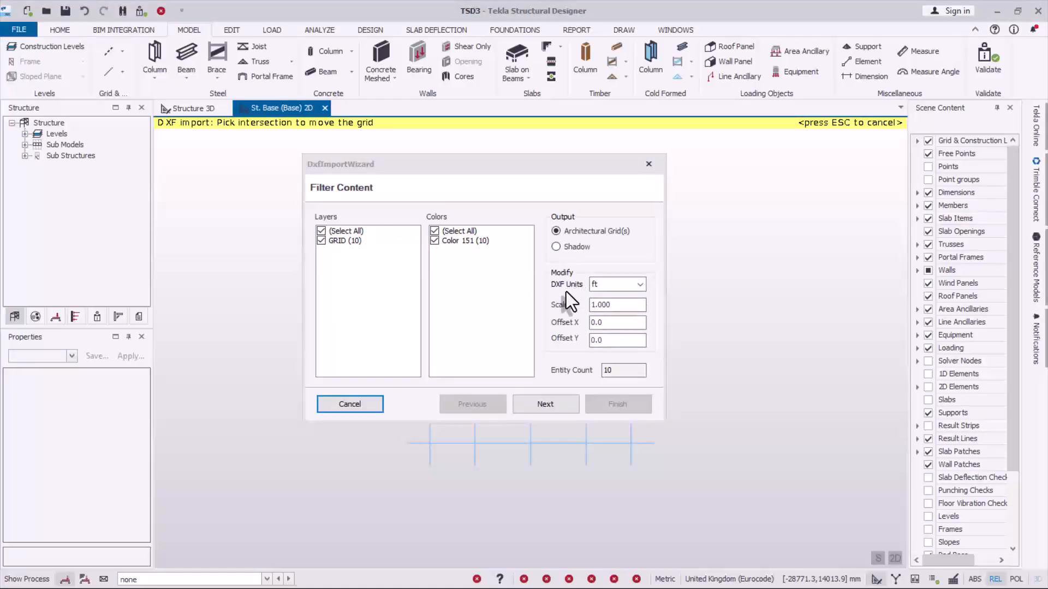
- Complete the DXF import as architectural grids with ft units, merged and applied to St. Base, St. 1 and St. 2
left_click(602, 285)
left_click(598, 301)
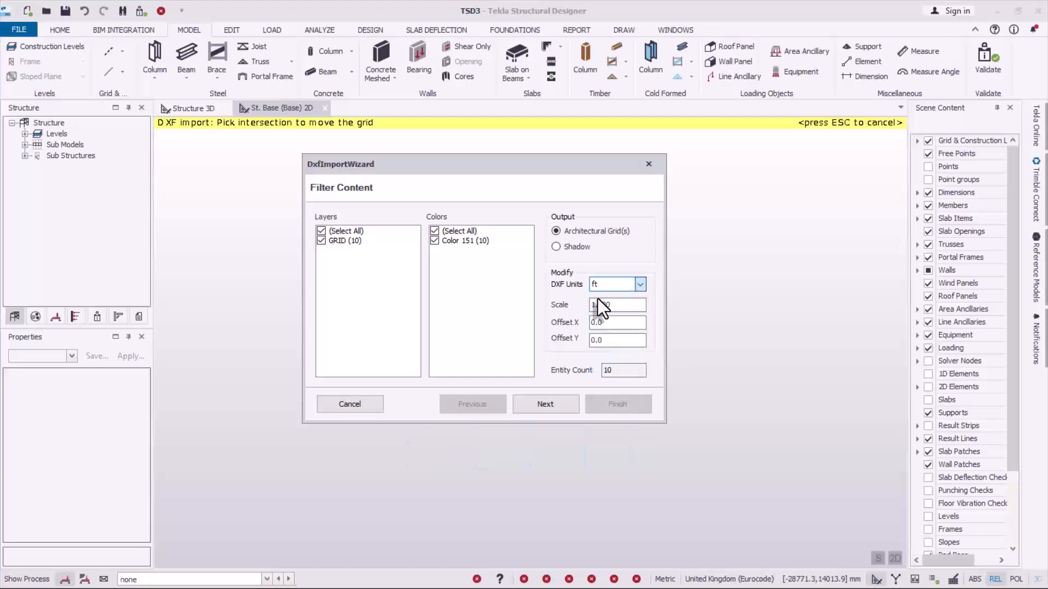
left_click(546, 404)
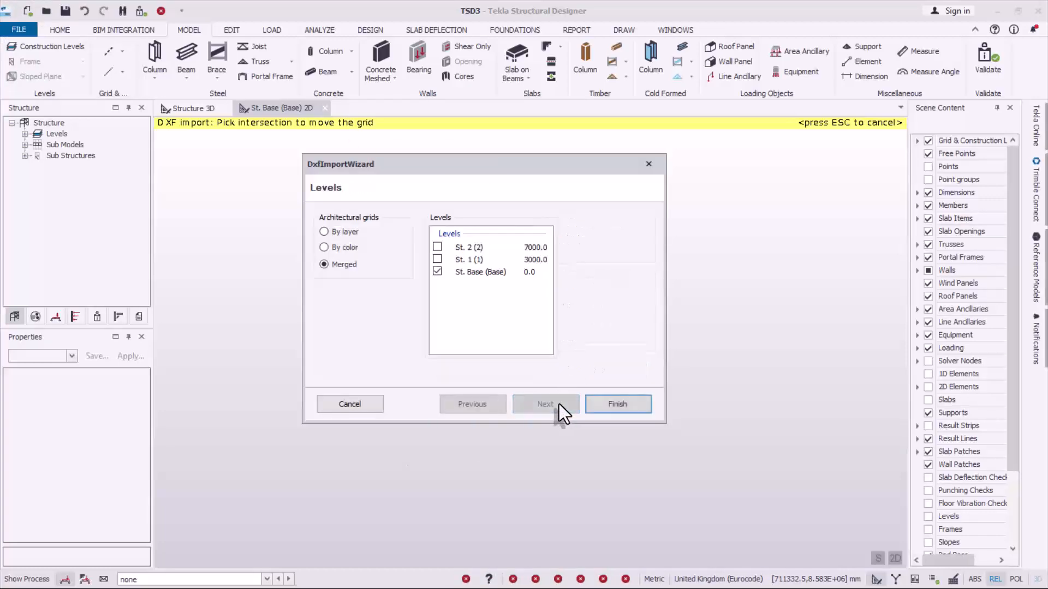
left_click(439, 259)
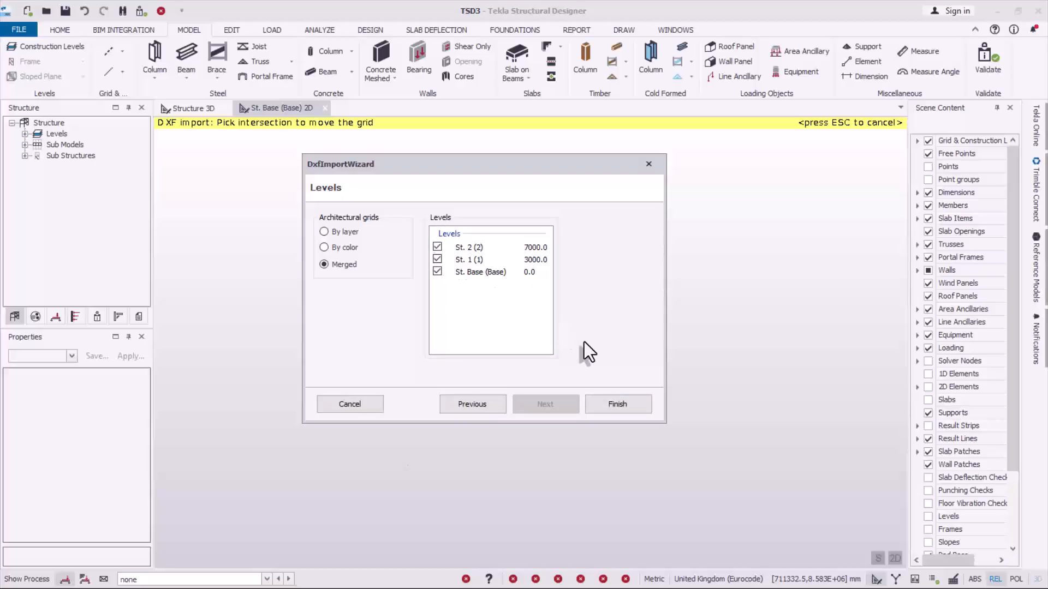
left_click(620, 404)
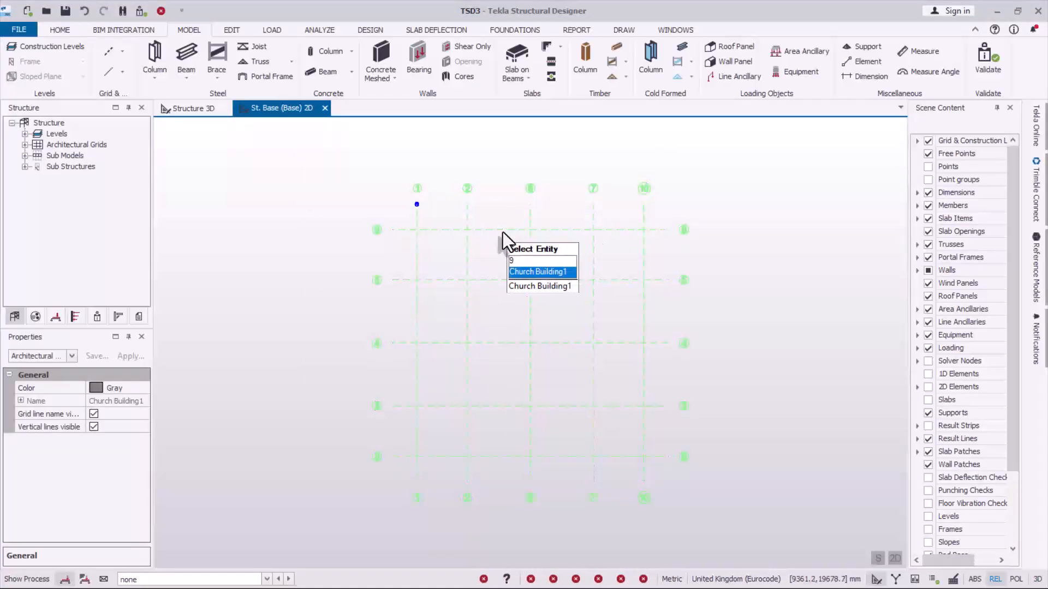
- Renumber the architectural grid with numeric vertical names starting at 1 and alphanumeric horizontal names starting at A
left_click(474, 229)
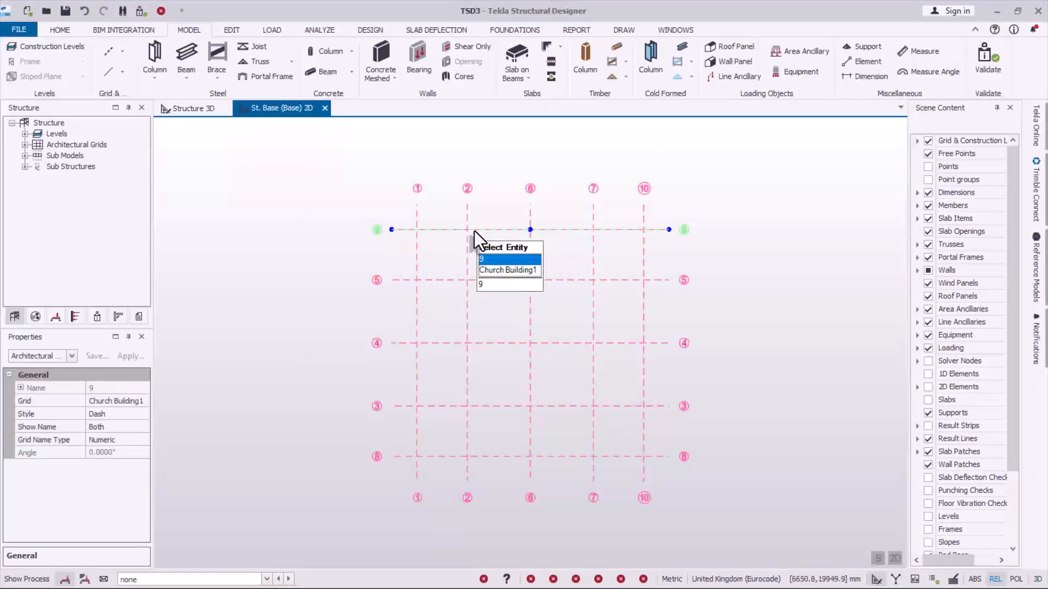
left_click(70, 145)
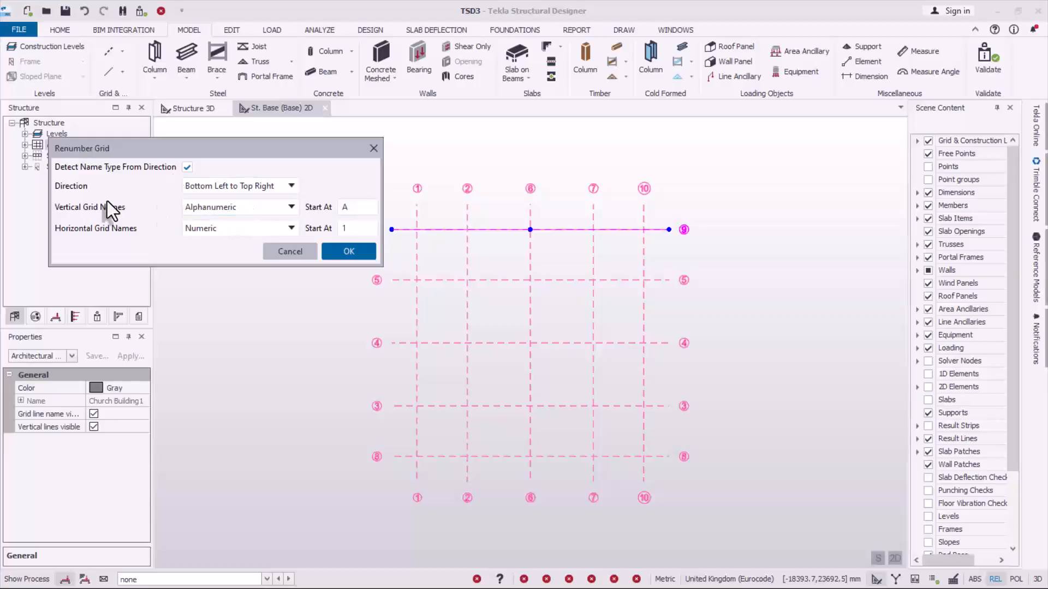
left_click(290, 211)
left_click(226, 237)
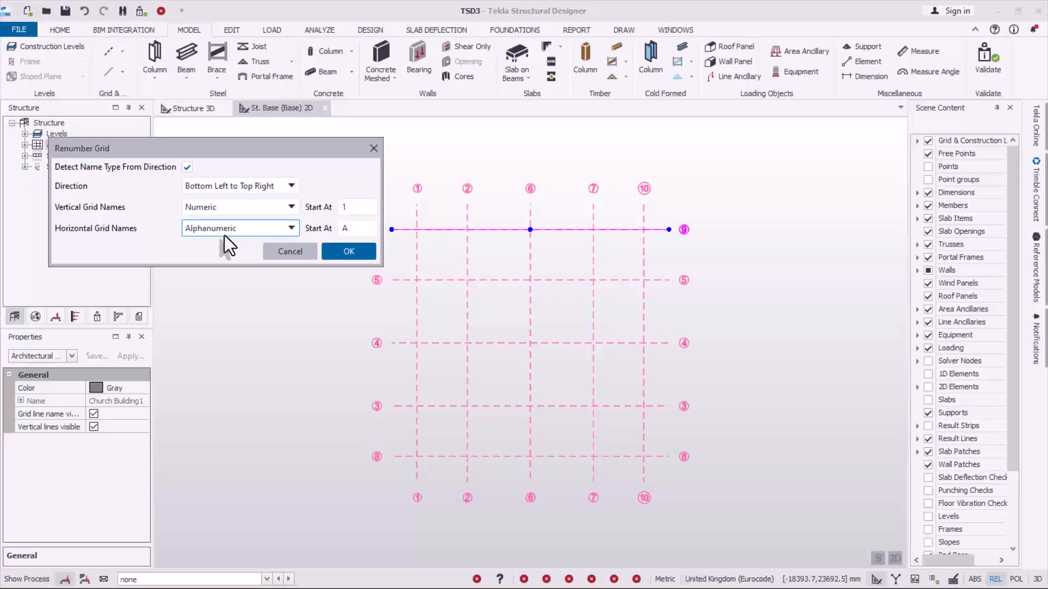
left_click(349, 251)
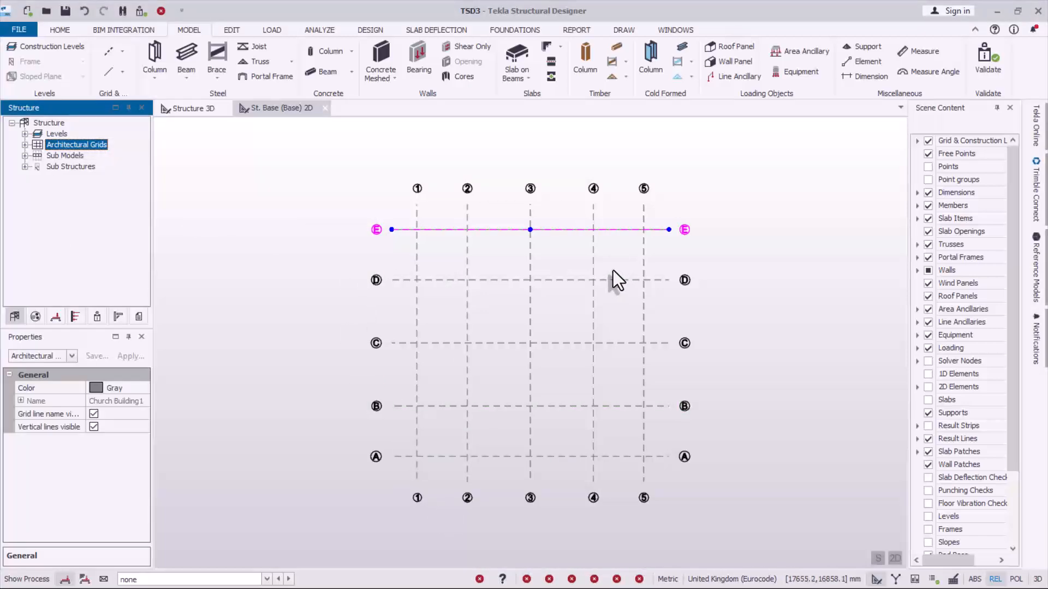
left_click(685, 229)
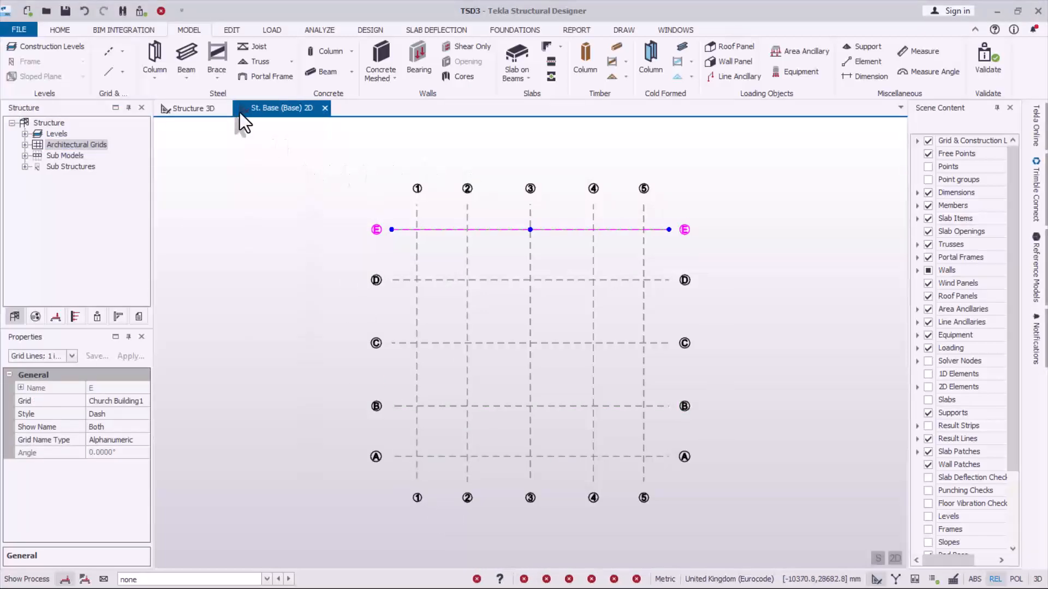
- Arrange the Structure 3D view beside the St. Base 2D view and make the 2D view active
left_click(207, 109)
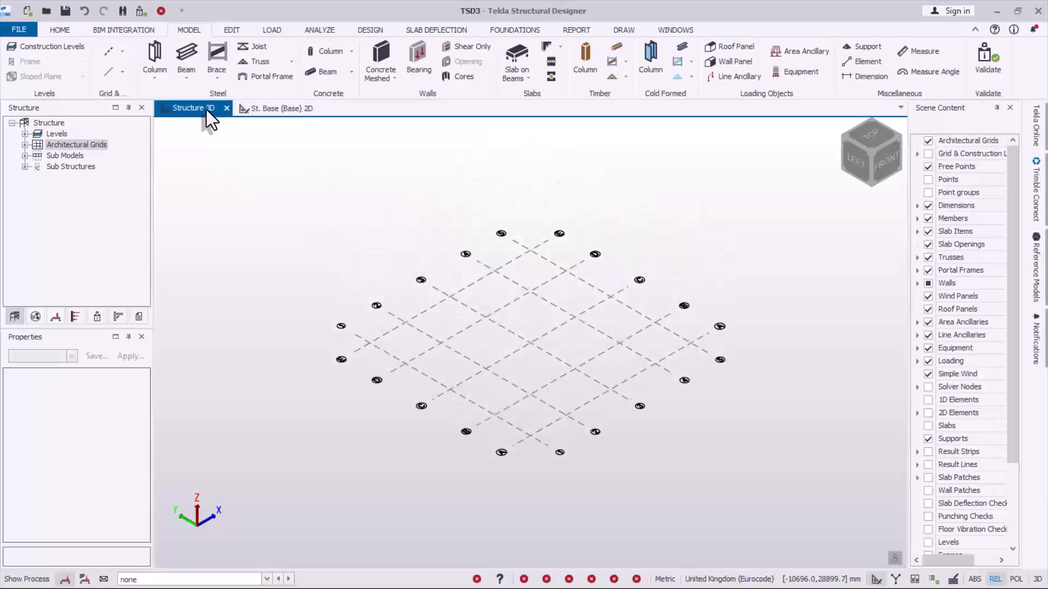
right_click(206, 109)
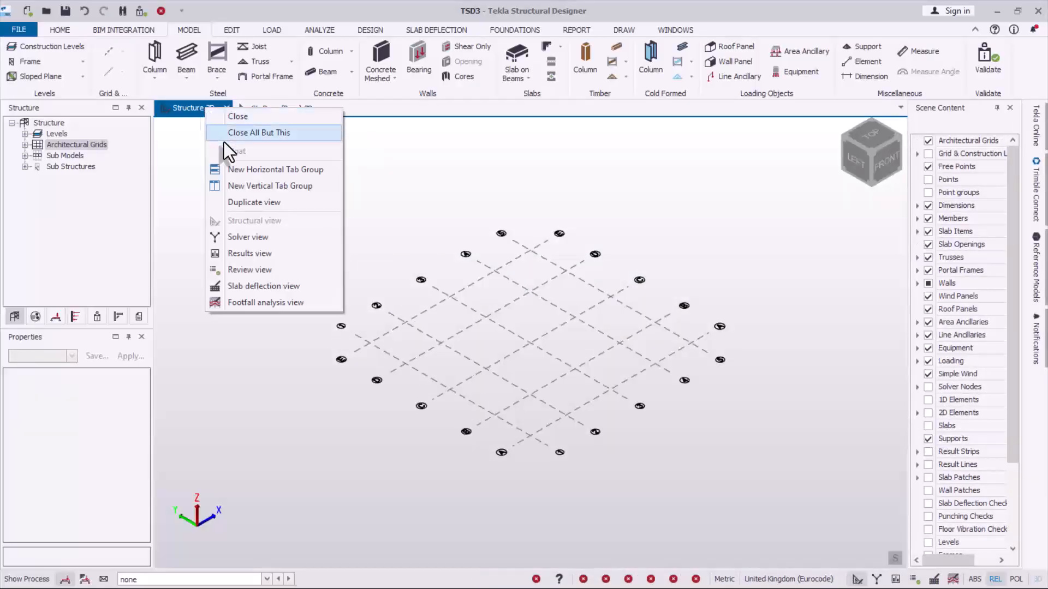
left_click(262, 189)
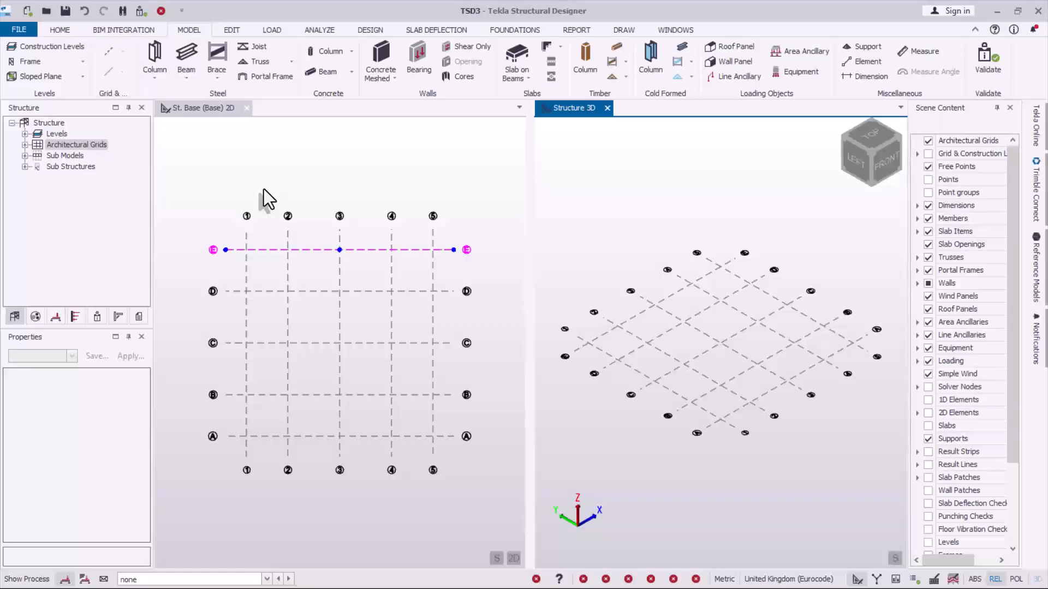
left_click(263, 189)
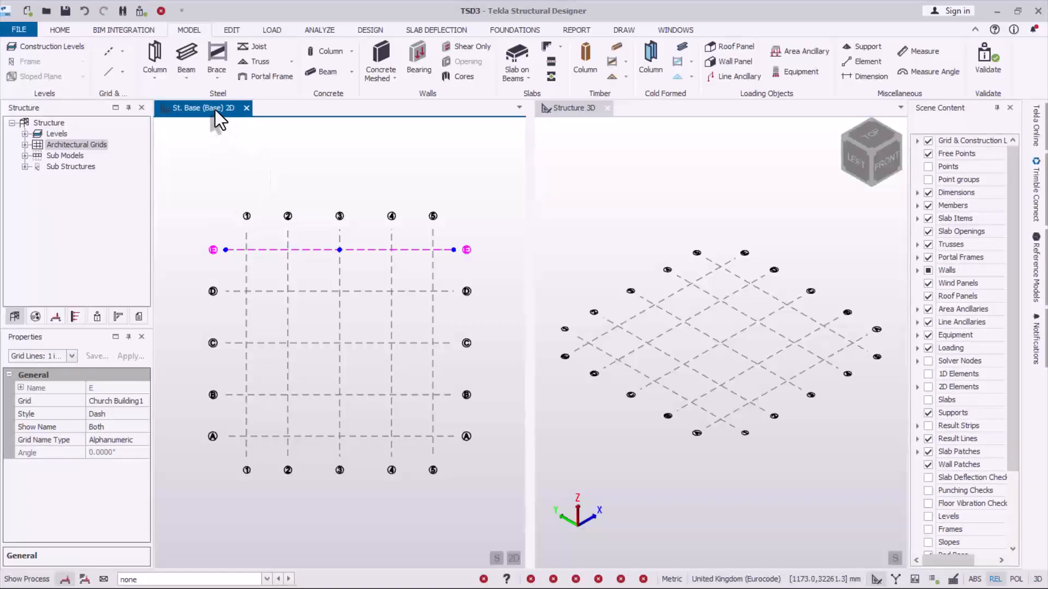
- Place rolled steel columns from St. Base up to top level St. 1 (1) at all grid intersections in the 2D view
scroll(354, 347, "up", 2)
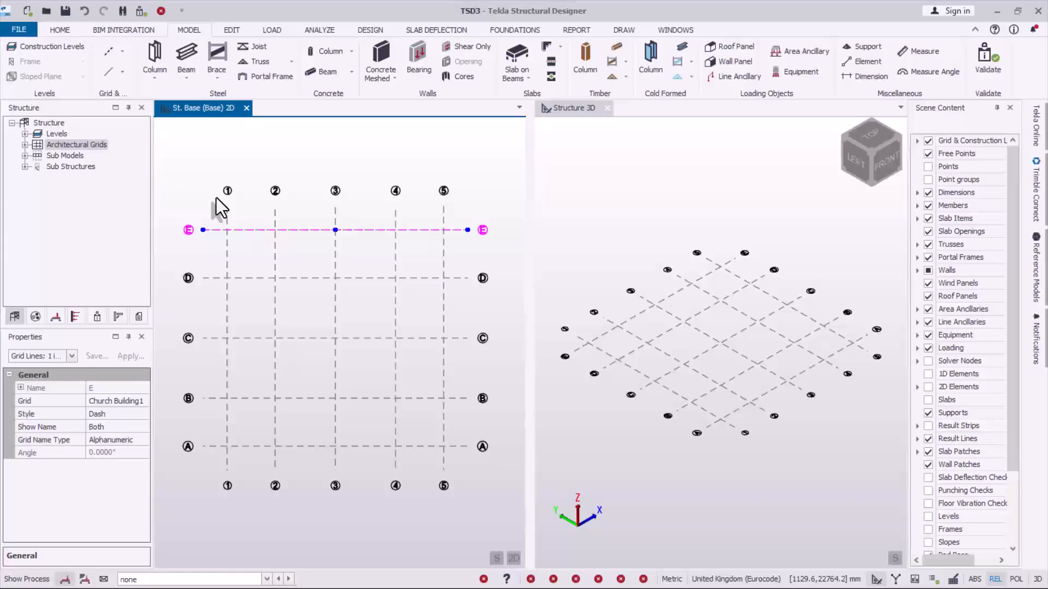
left_click(155, 51)
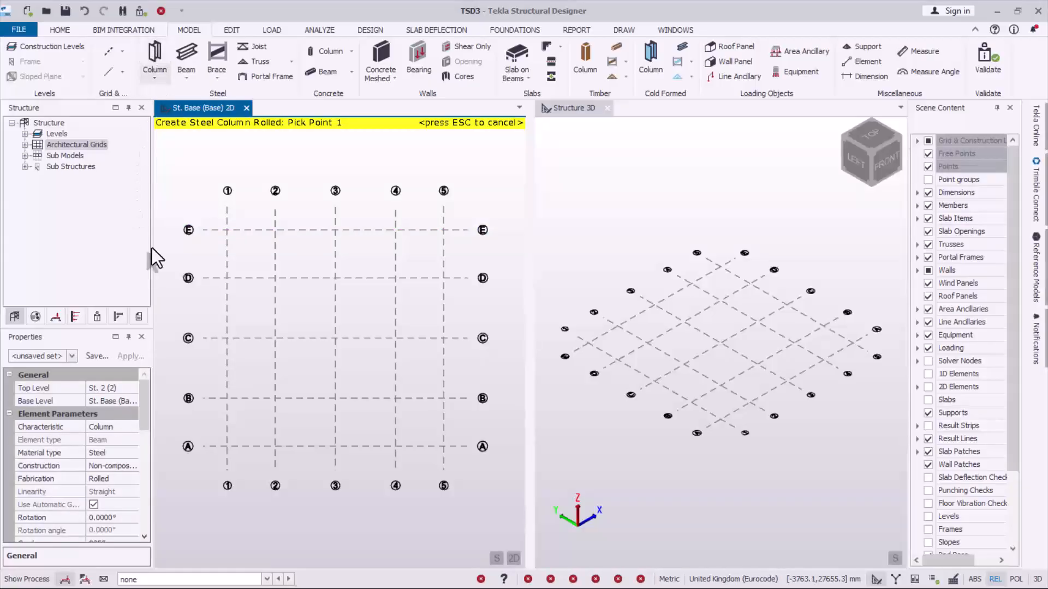
left_click(125, 393)
left_click(131, 390)
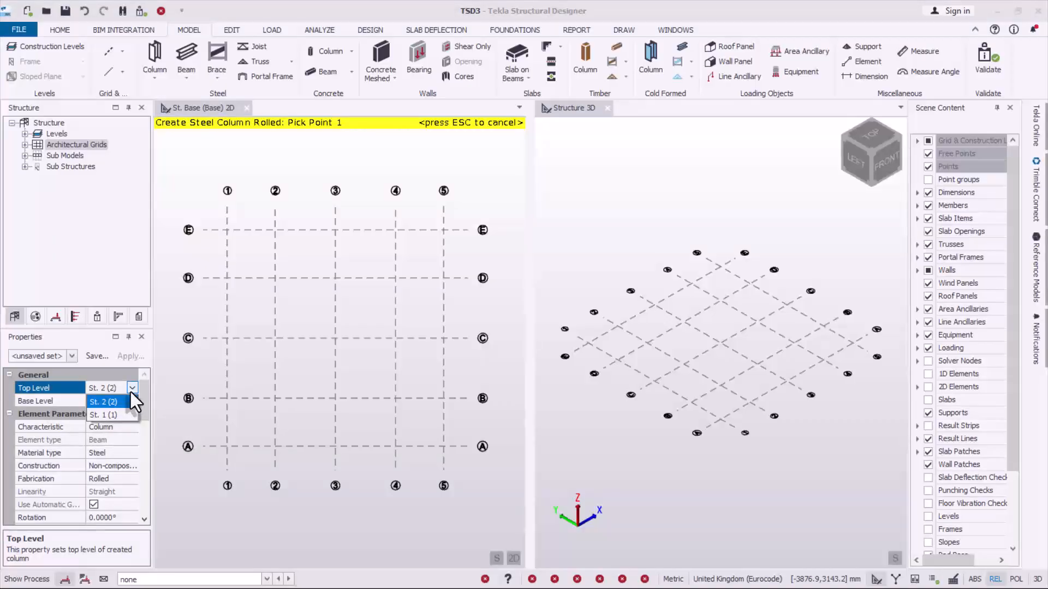
left_click(98, 416)
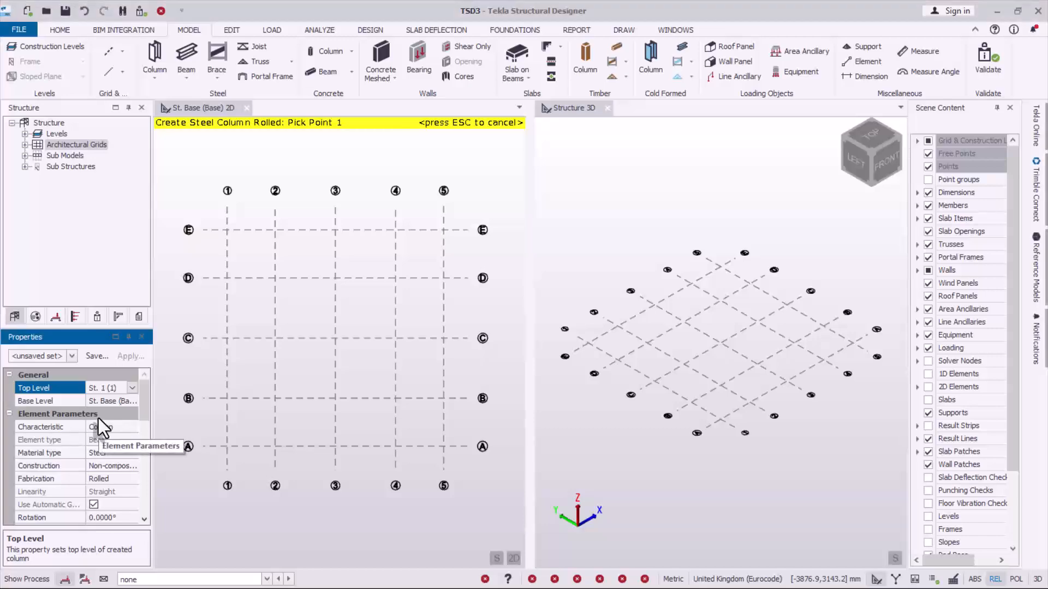
left_click_drag(142, 411, 139, 460)
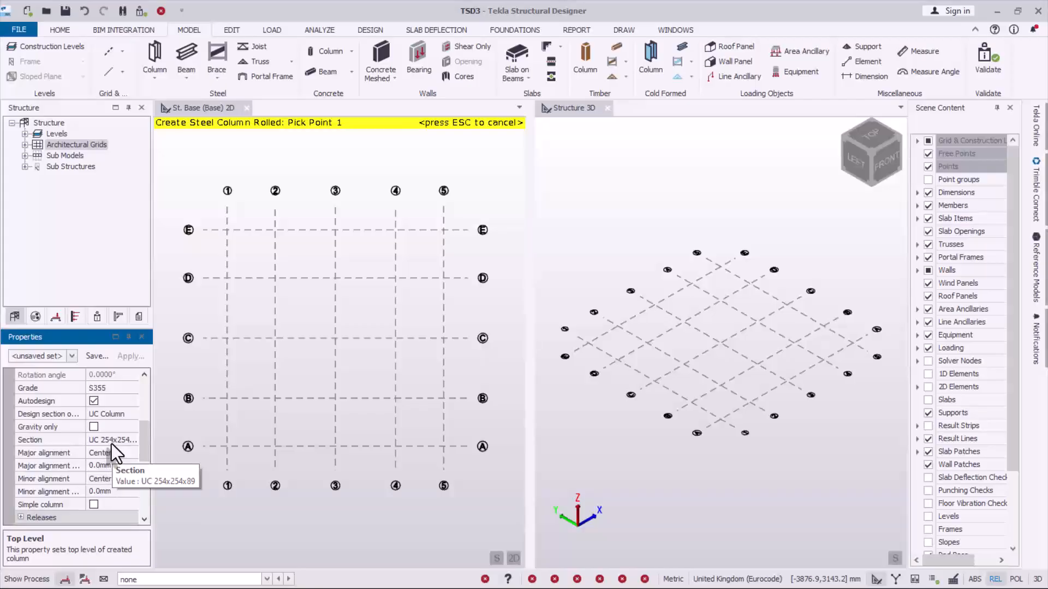
left_click_drag(208, 214, 460, 456)
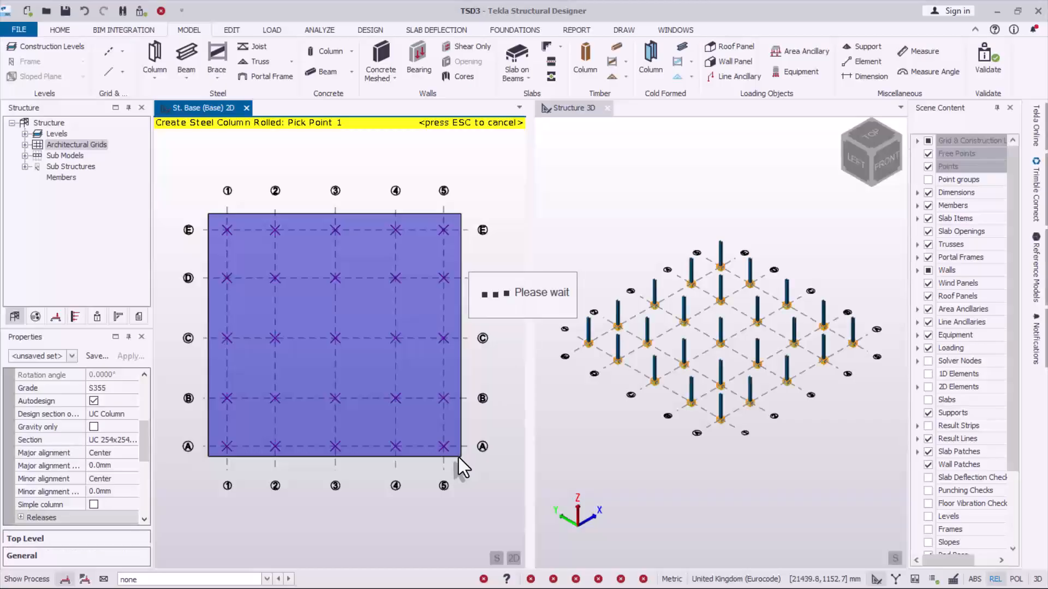
scroll(754, 328, "up", 3)
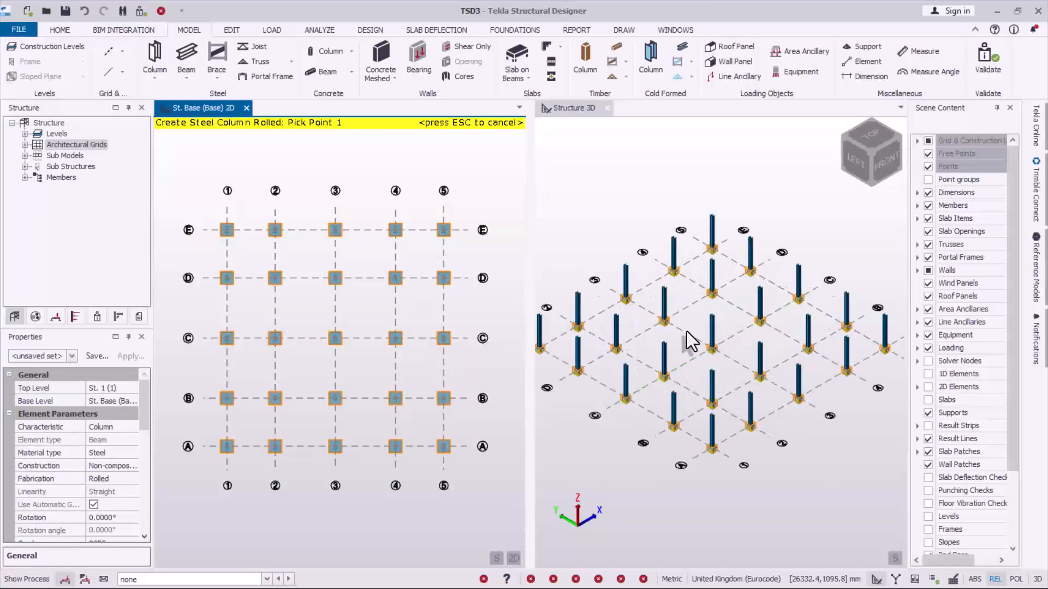
scroll(682, 328, "up", 2)
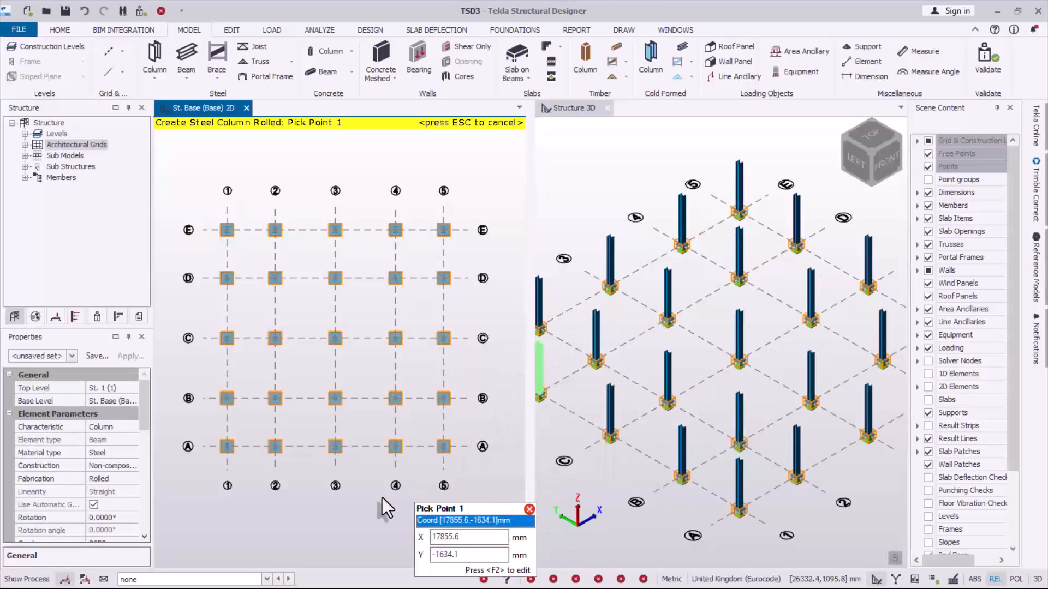
key("Escape")
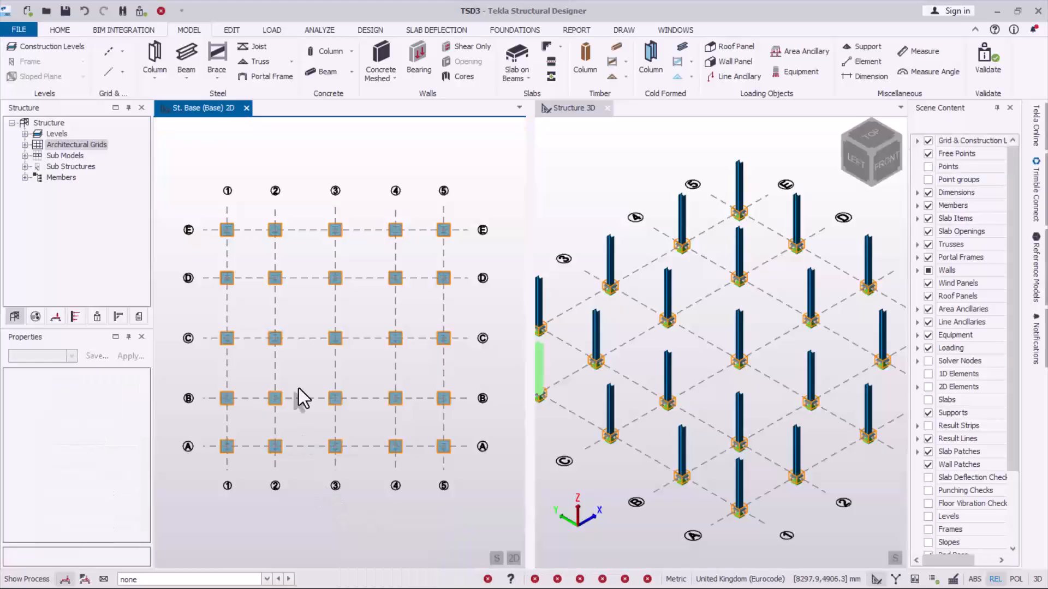
- Set the top level of the nine interior columns, grids B–D by 2–4, to St. 2 (2)
left_click_drag(255, 260, 416, 416)
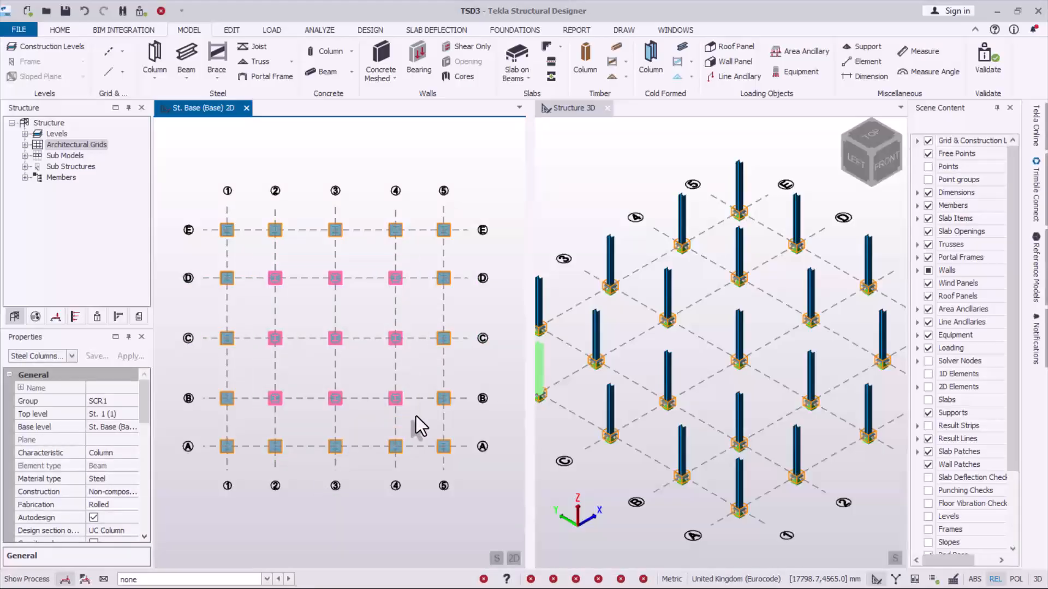
left_click(122, 416)
left_click(131, 415)
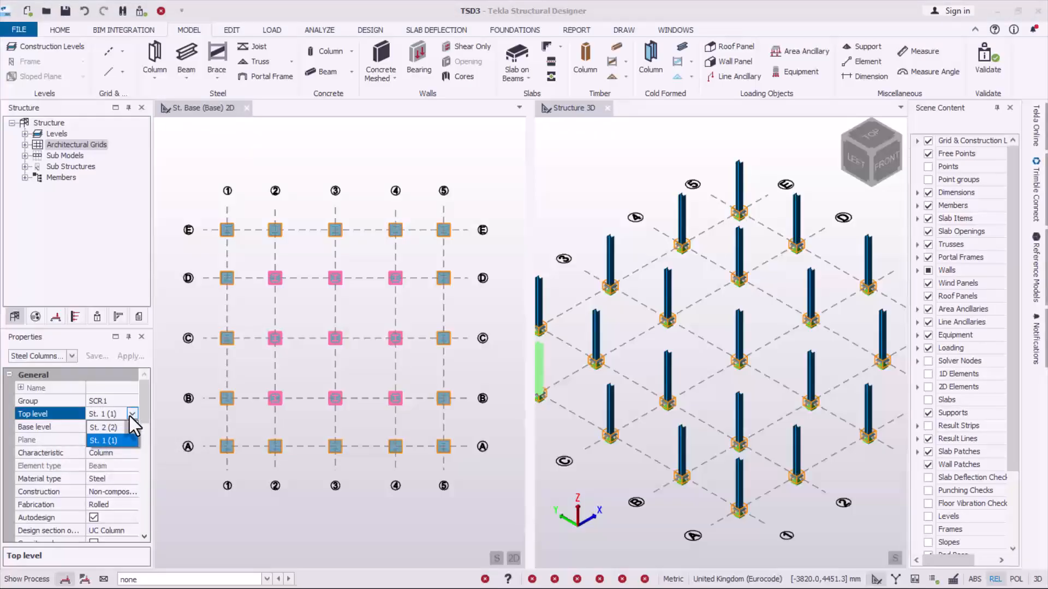
left_click(96, 429)
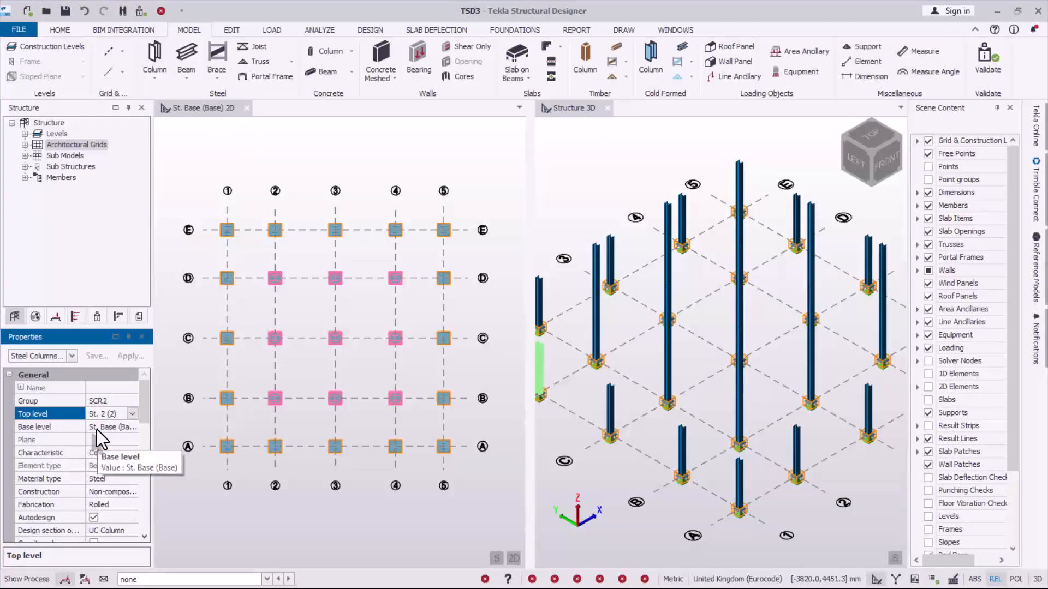
- Widen the Structure 3D view by narrowing the St. Base 2D view beside it
scroll(683, 418, "down", 2)
right_click_drag(698, 445, 685, 428)
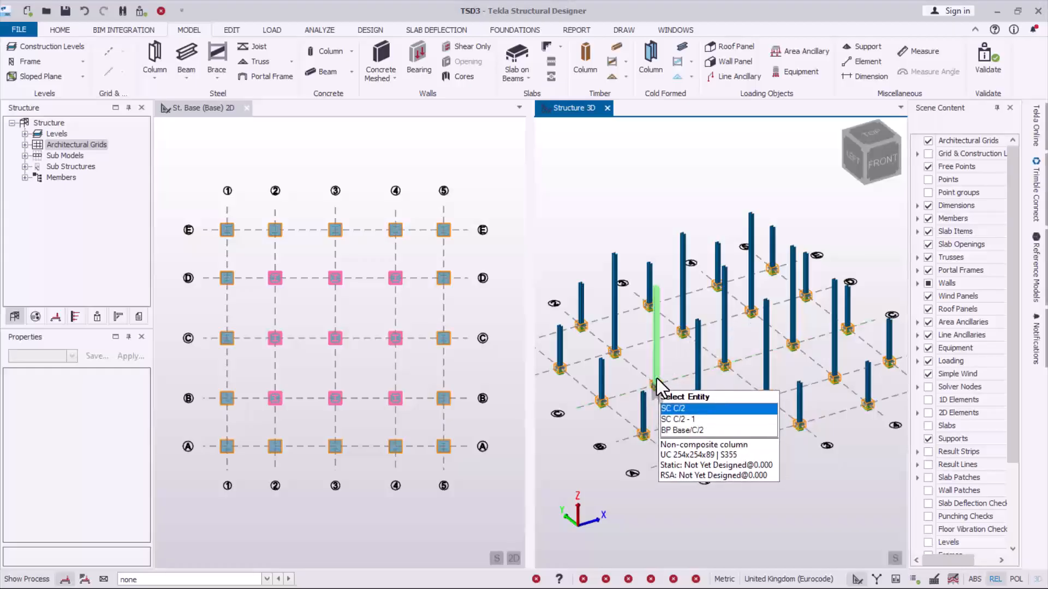
scroll(664, 367, "up", 1)
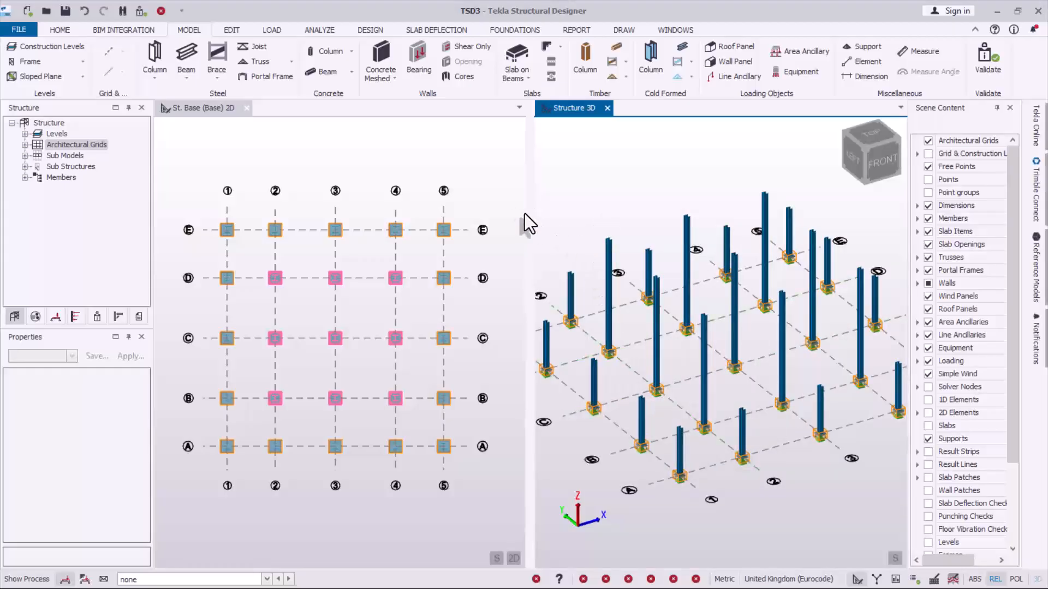
left_click_drag(525, 214, 387, 228)
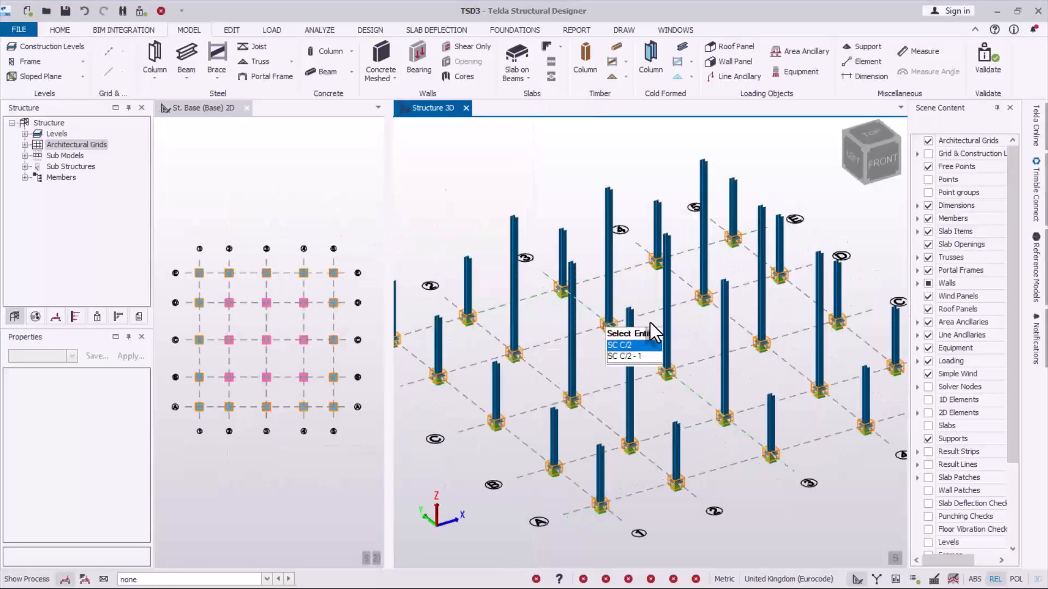
scroll(657, 349, "down", 1)
right_click_drag(645, 377, 634, 421)
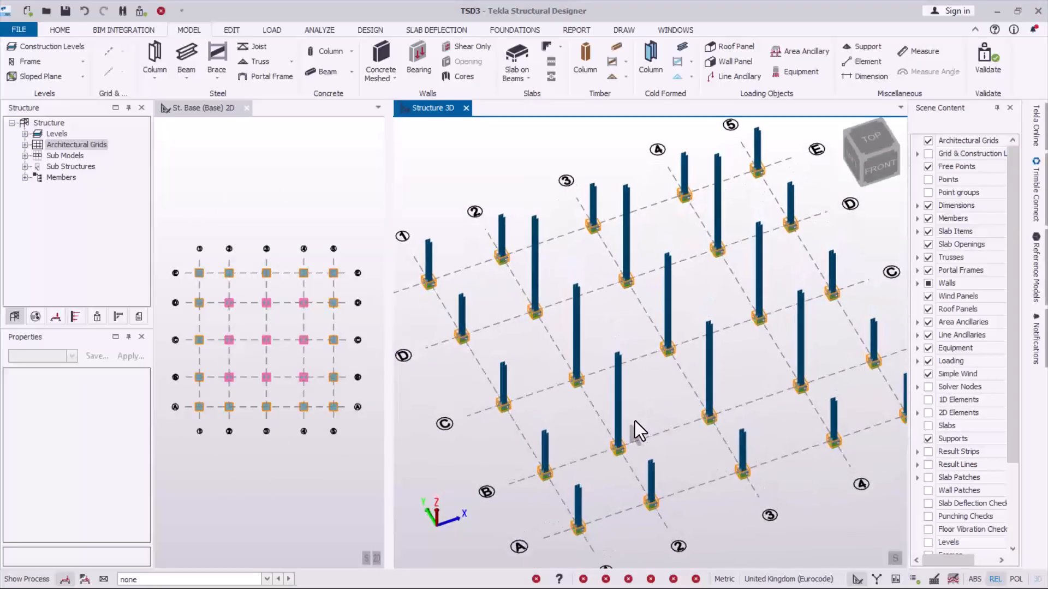
- Set the rotation of the perimeter column at grid intersection B/1 to 90°
scroll(585, 480, "up", 2)
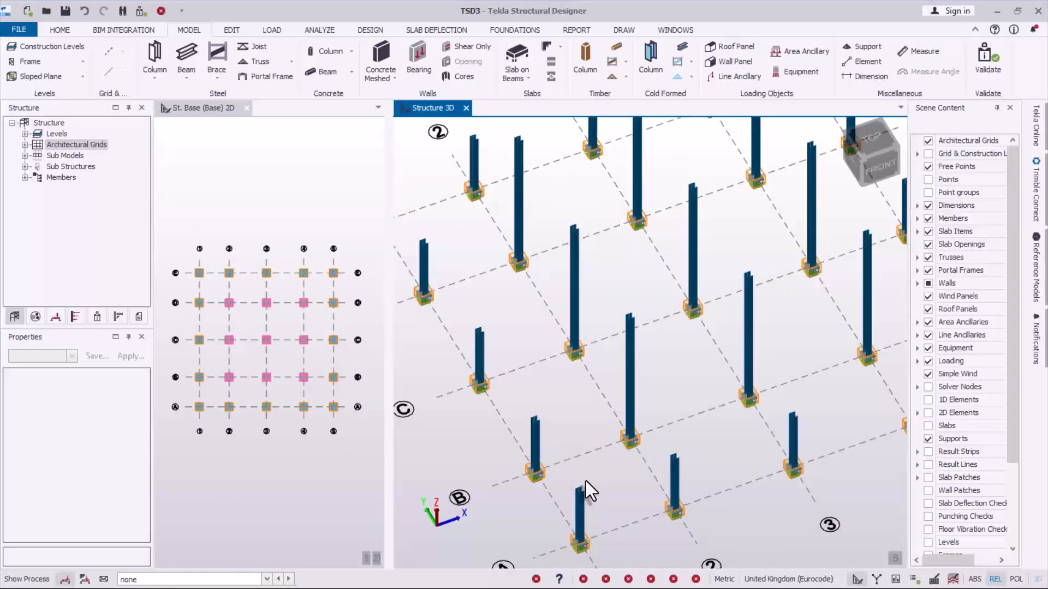
scroll(562, 395, "down", 1)
scroll(548, 441, "up", 1)
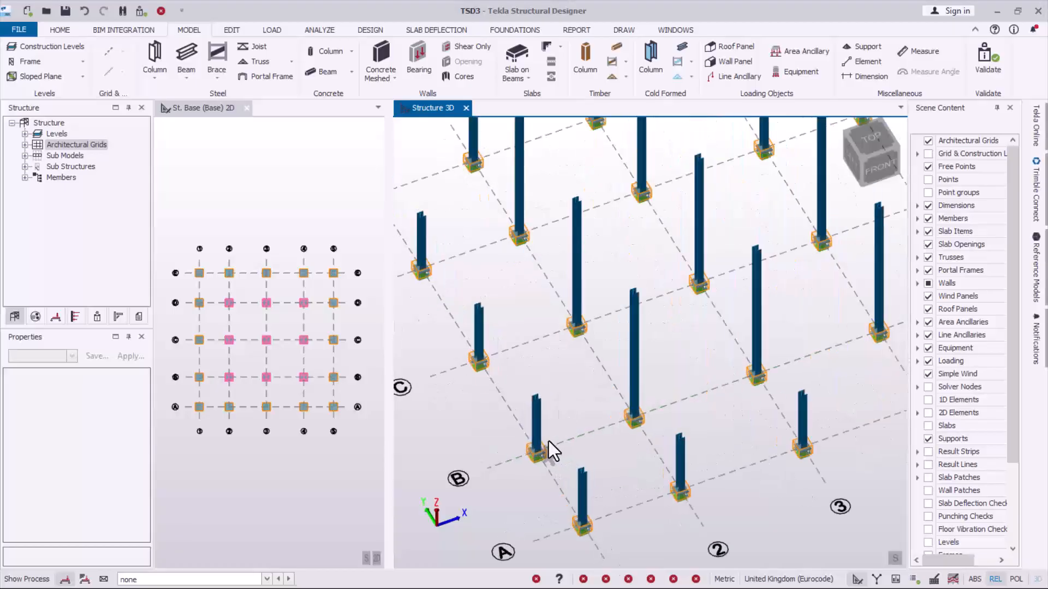
scroll(548, 441, "down", 1)
scroll(535, 431, "up", 1)
left_click(536, 414)
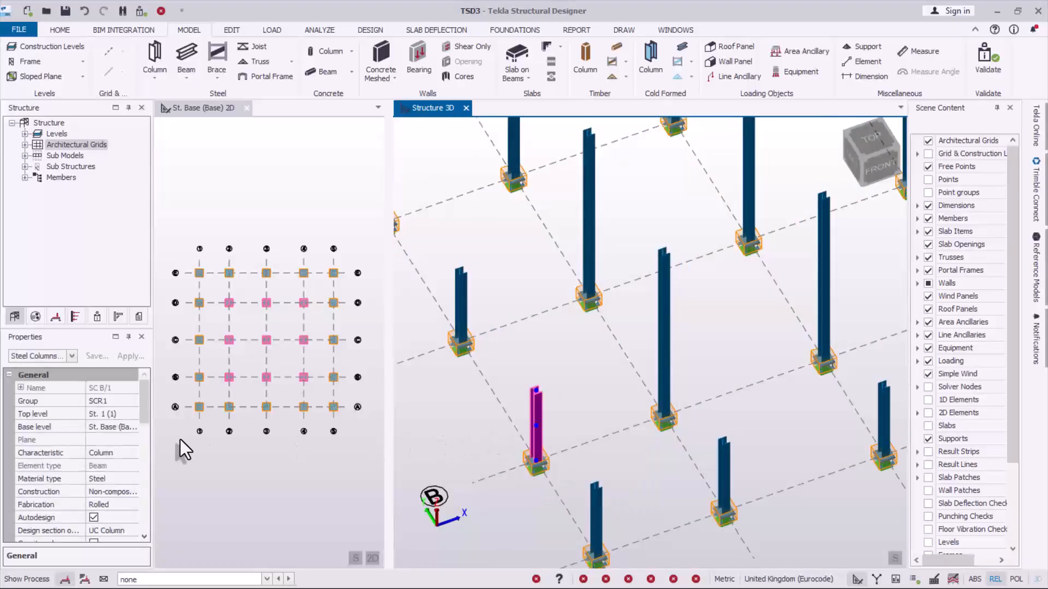
left_click_drag(141, 404, 140, 434)
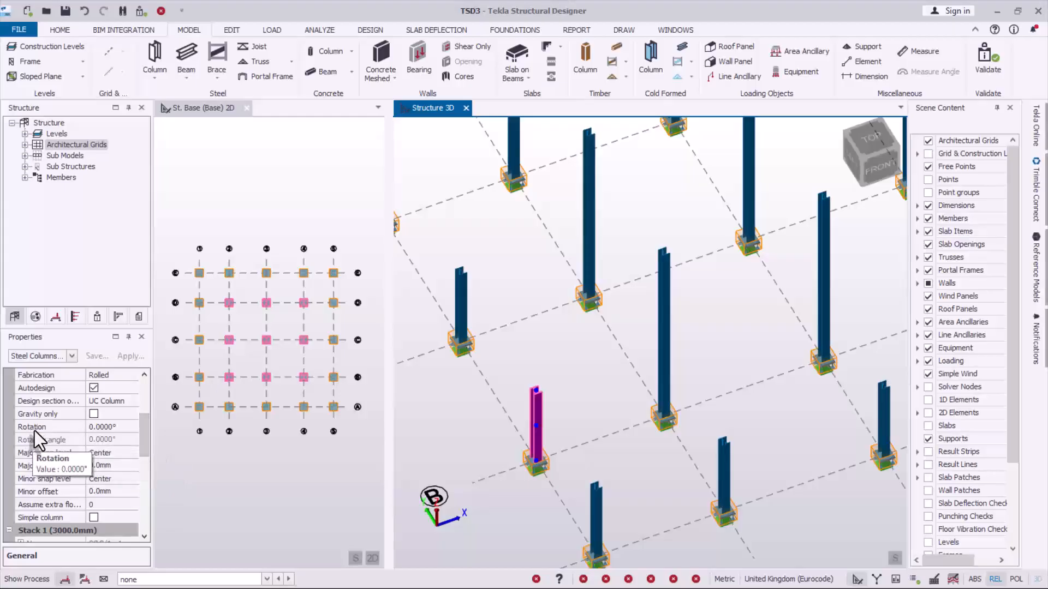
left_click(122, 428)
left_click(132, 426)
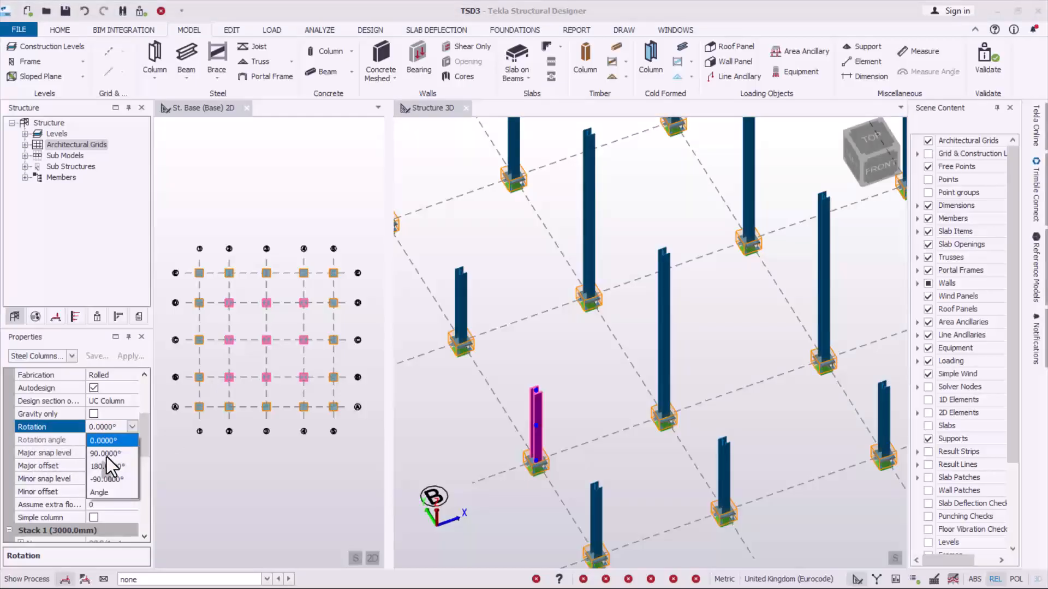
left_click(106, 457)
scroll(545, 423, "up", 3)
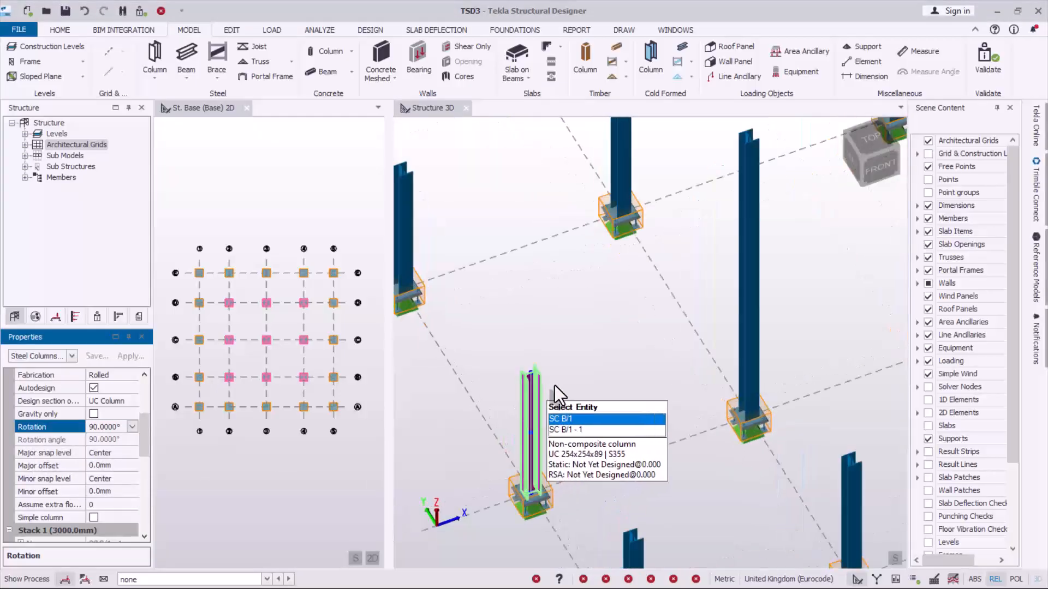
- Set the rotation of column B/1 back to 0° and clear the selection
left_click(134, 425)
left_click(104, 441)
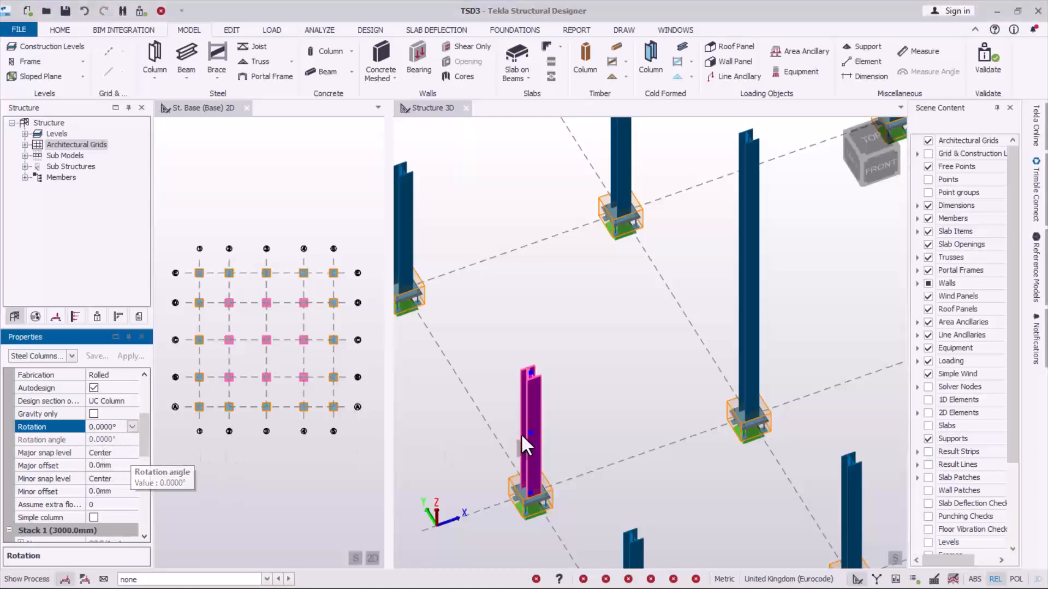
scroll(546, 415, "down", 6)
left_click(498, 447)
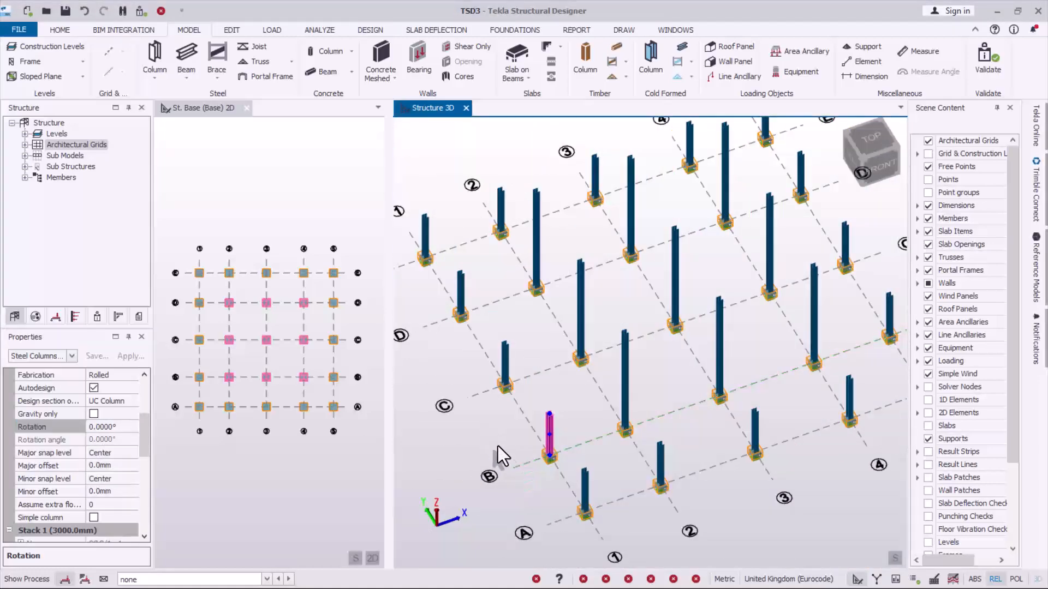
scroll(505, 453, "down", 1)
scroll(549, 451, "up", 1)
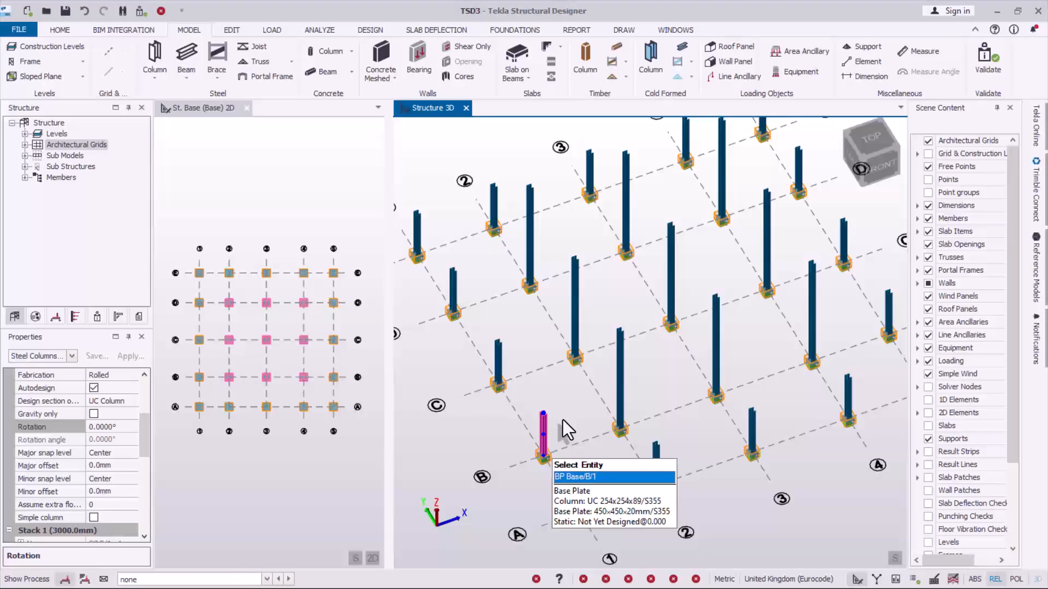
left_click(557, 389)
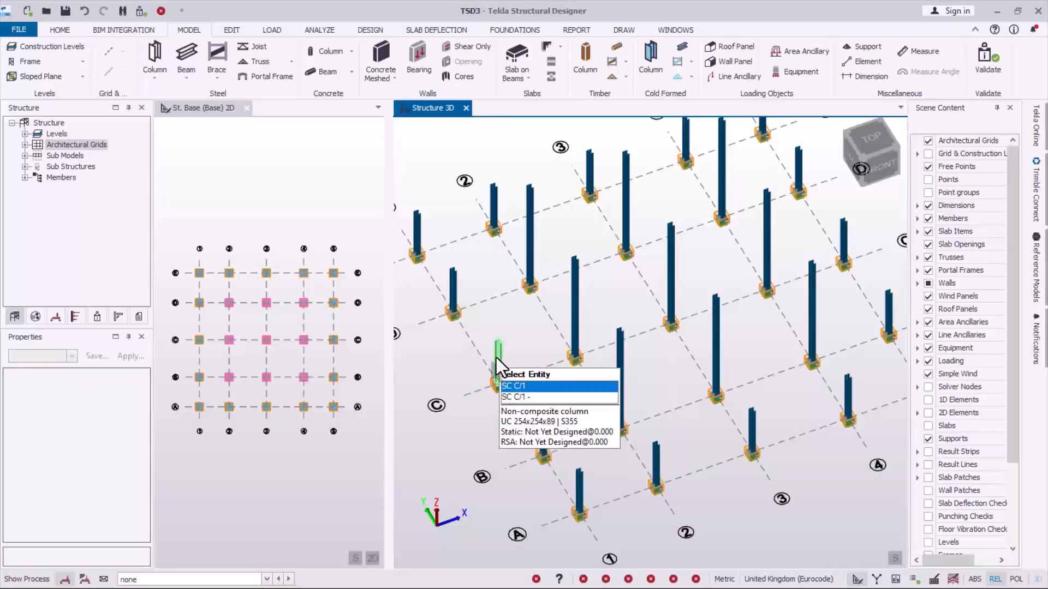
- Start a rolled steel beam and assign it the Universal Beams section UB 305x102x25
left_click(186, 51)
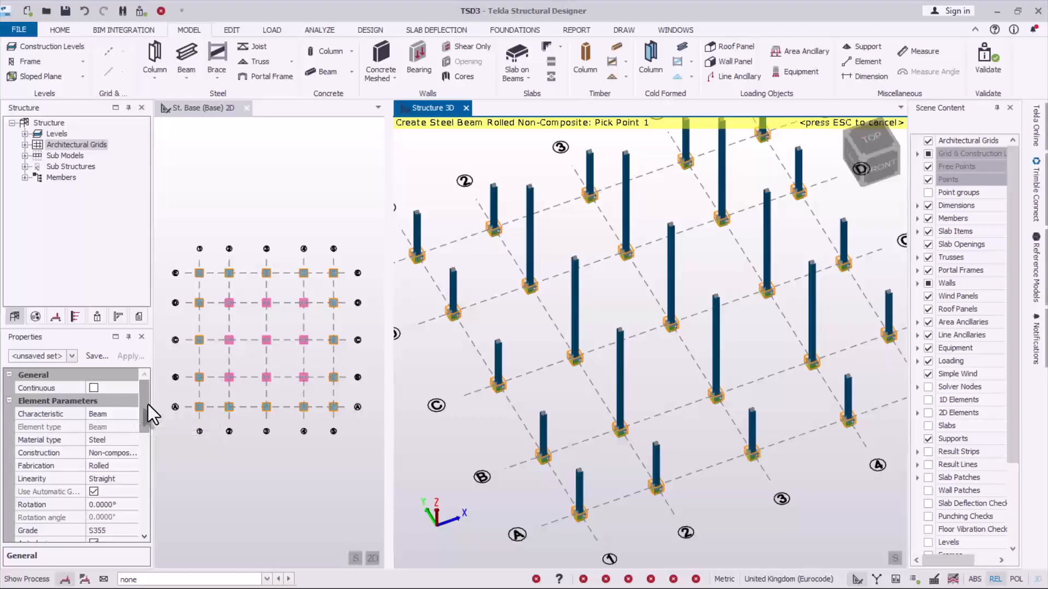
left_click_drag(149, 404, 145, 456)
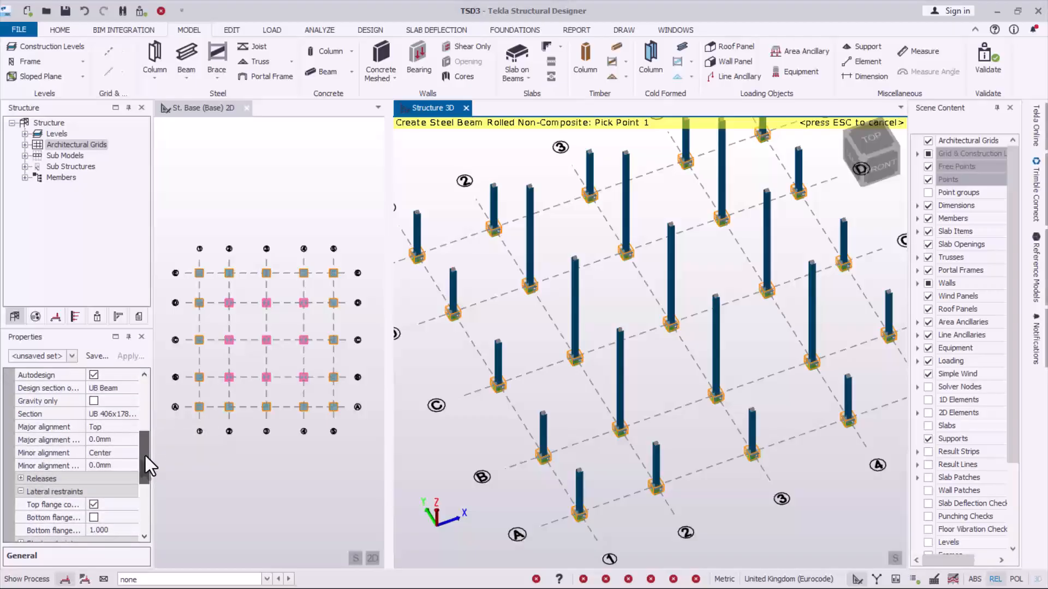
left_click(126, 417)
left_click(132, 415)
left_click(113, 433)
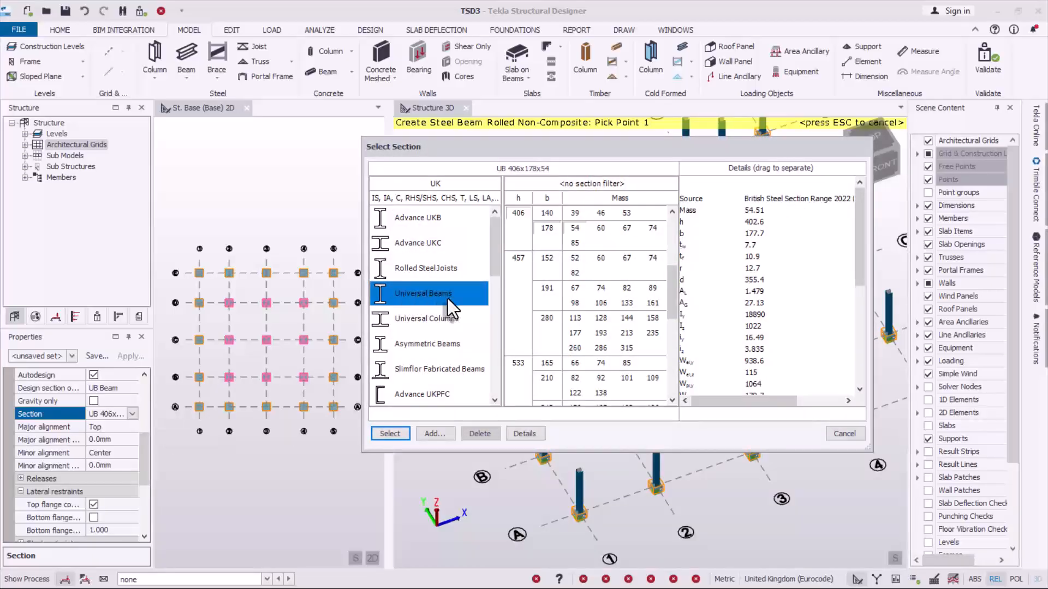
scroll(522, 310, "up", 3)
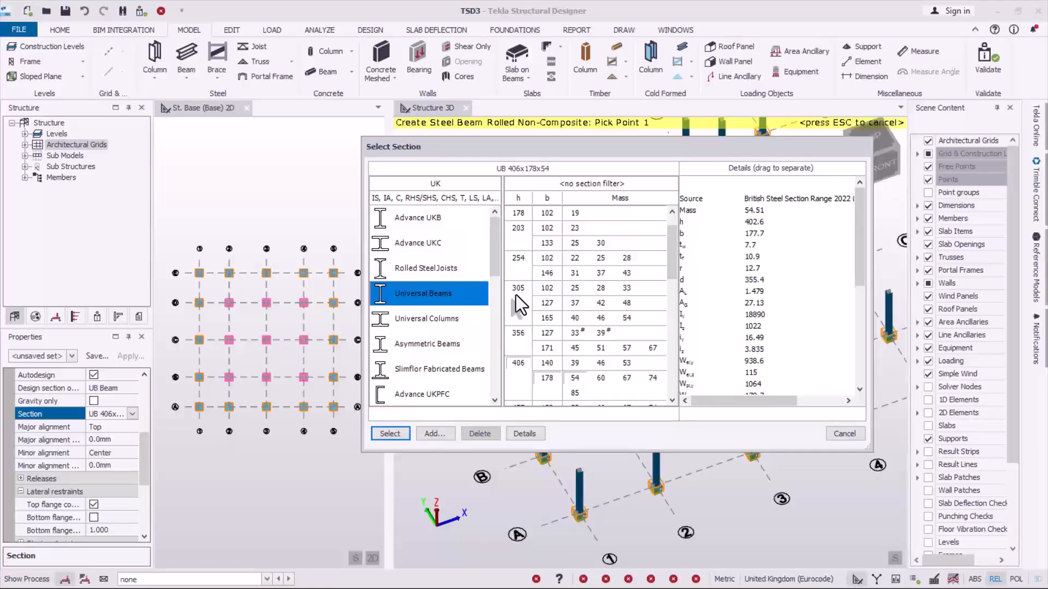
left_click(546, 292)
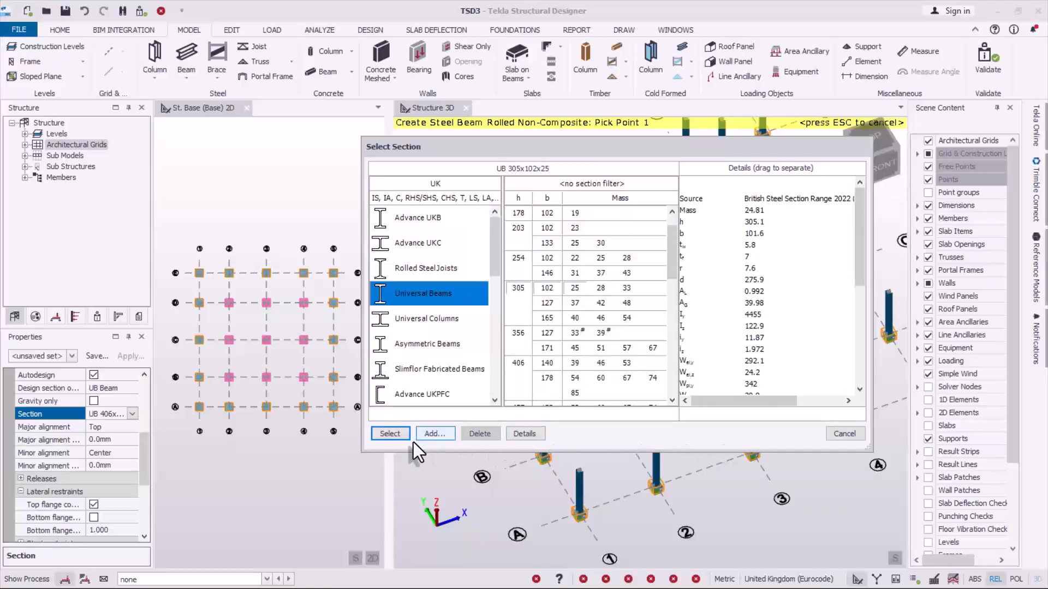
left_click(390, 434)
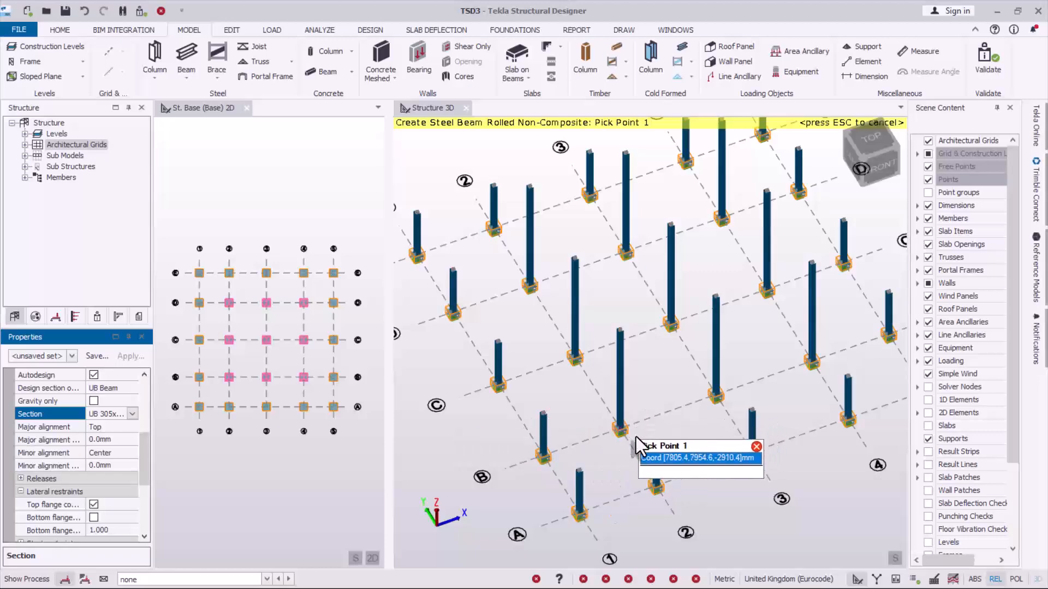
- Place an inclined steel beam from the top of column B/1 to the top of column B/2
scroll(625, 470, "up", 1)
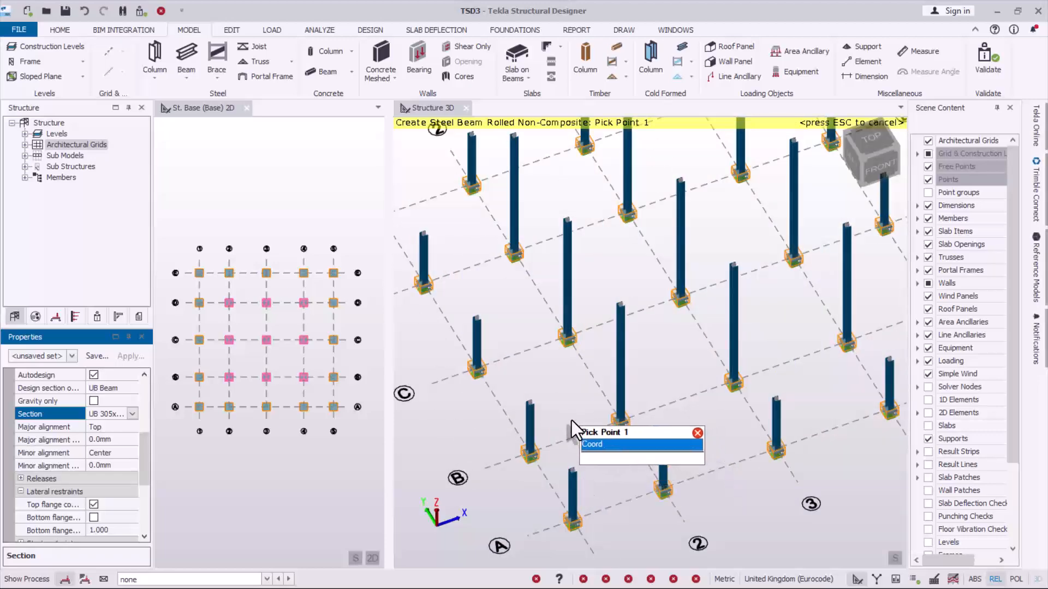
left_click(535, 403)
left_click(620, 306)
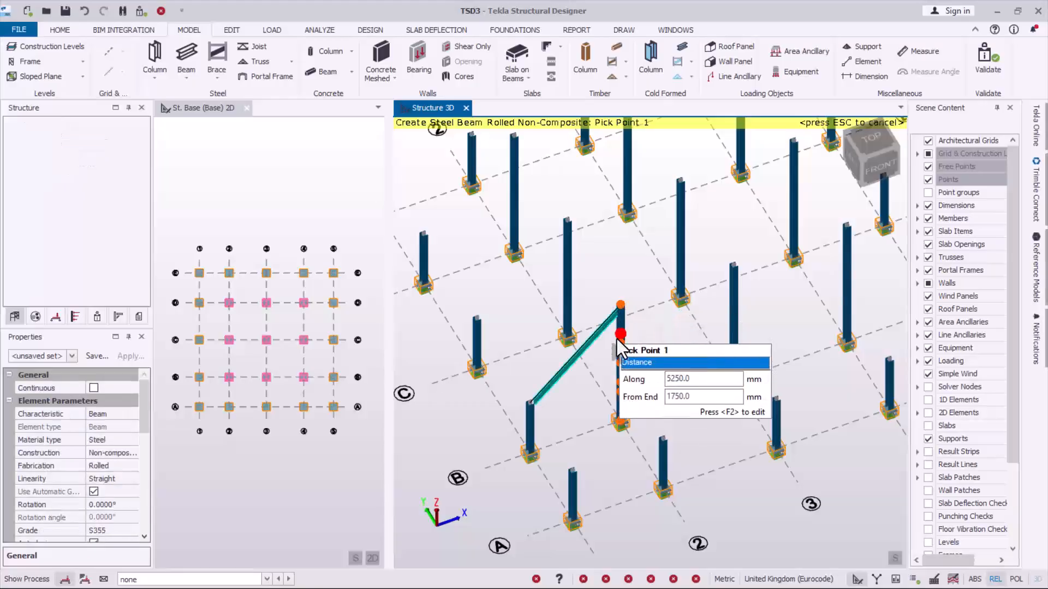
- Try an inclined beam between the tops of columns C/1 and C/2, undo it and end beam creation
left_click(484, 322)
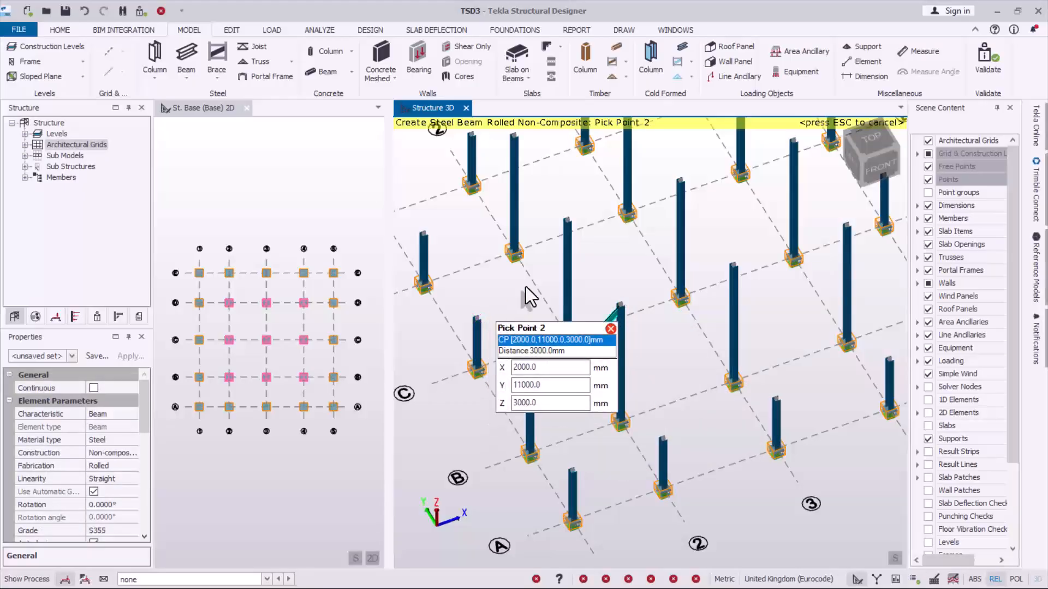
left_click(563, 223)
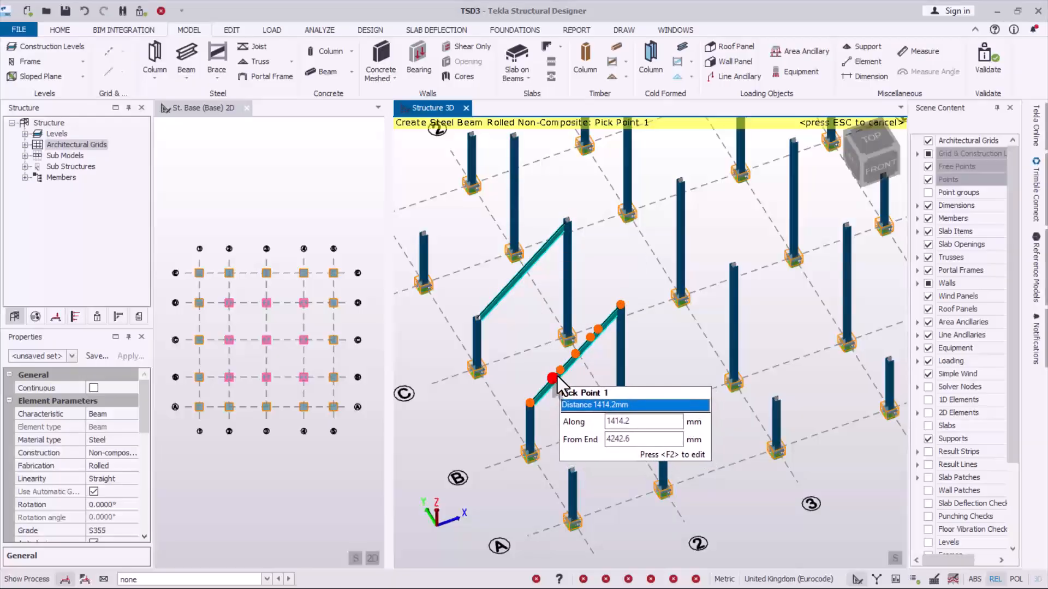
key("ctrl+z")
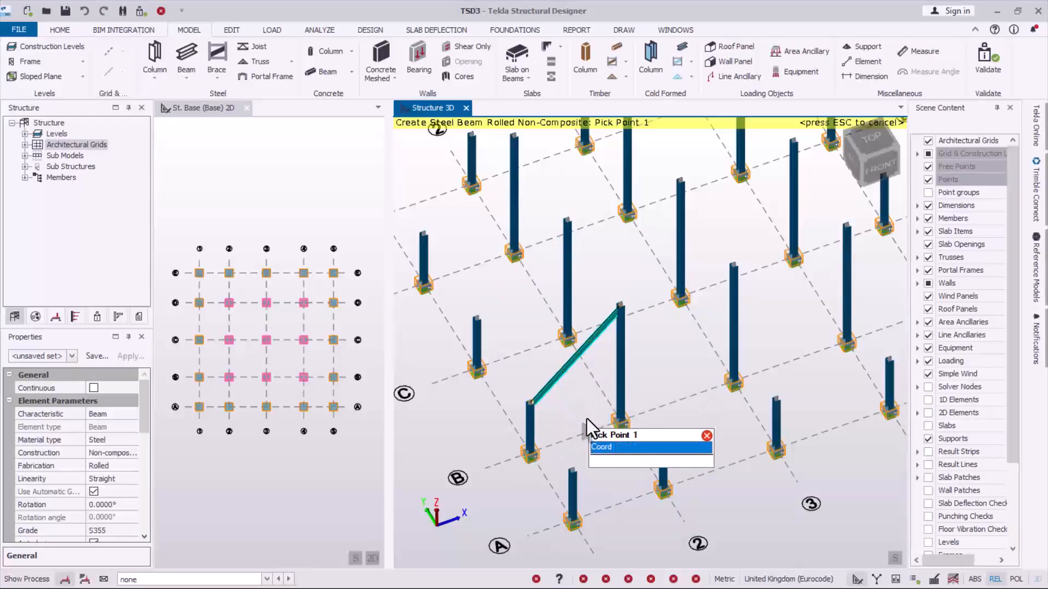
key("Escape")
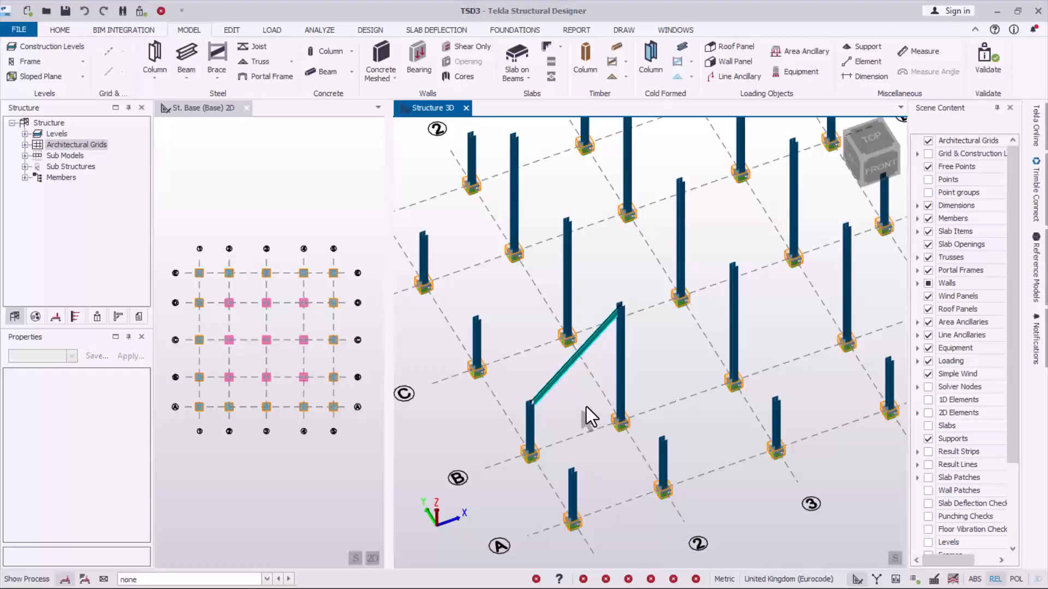
- Create a sloped plane through the tops of columns B/1, B/2 and C/2, and expand Slopes in the structure tree
middle_click_drag(586, 407, 592, 423)
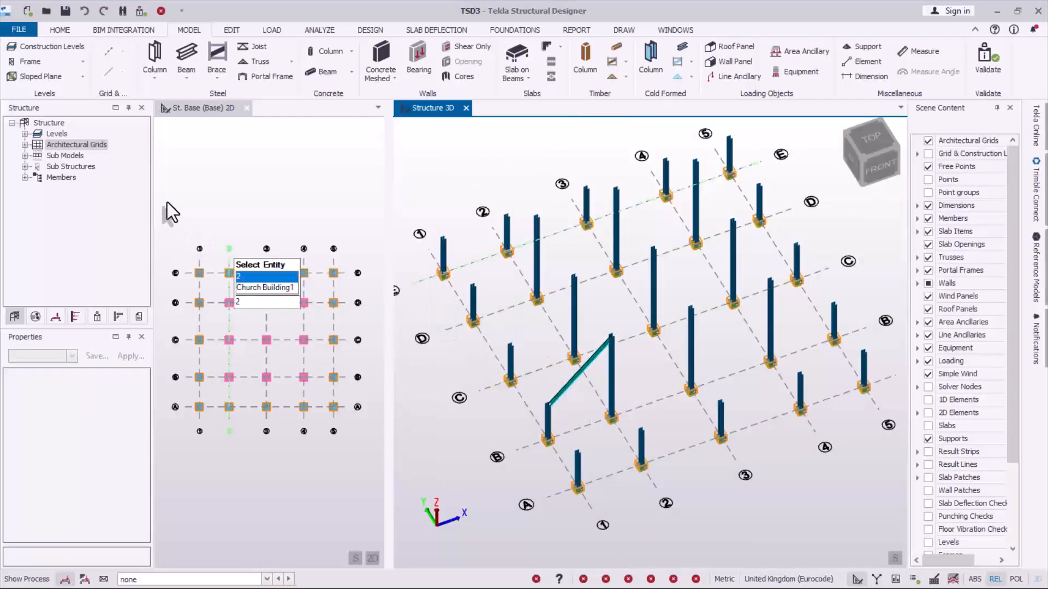
left_click(40, 81)
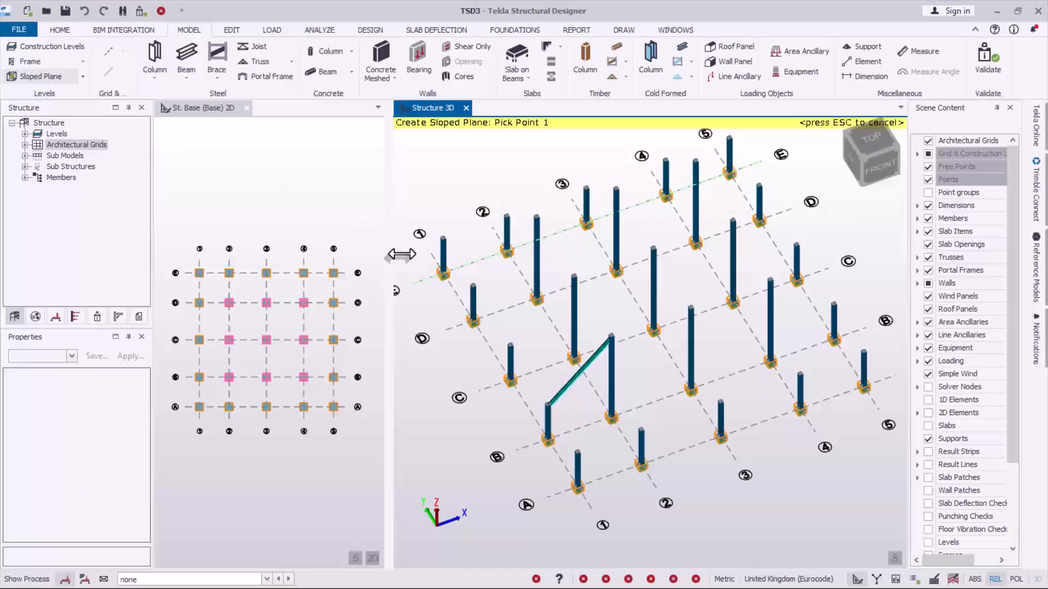
left_click(546, 405)
left_click(606, 342)
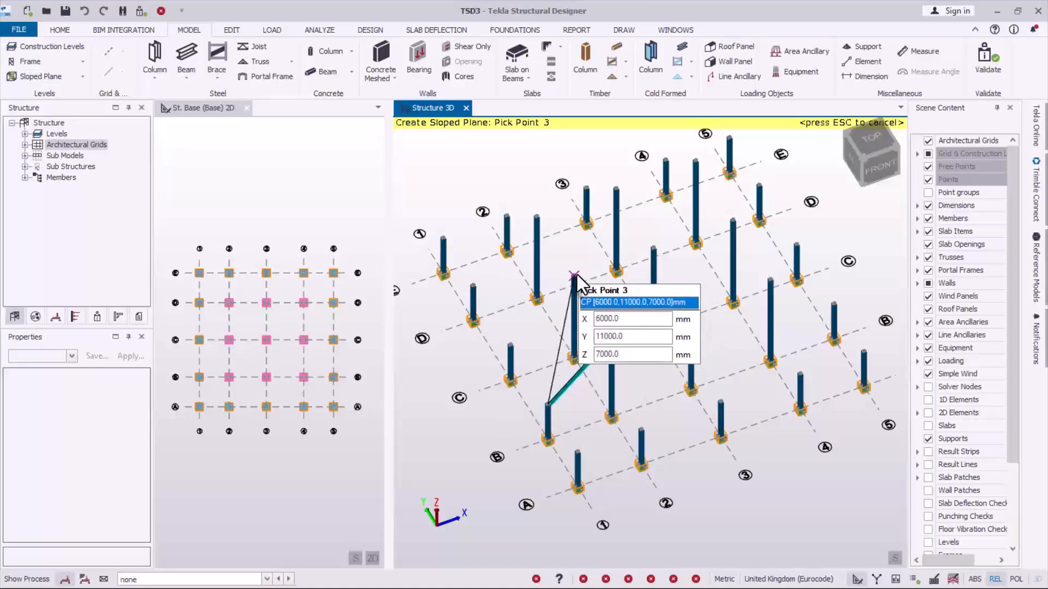
left_click(575, 275)
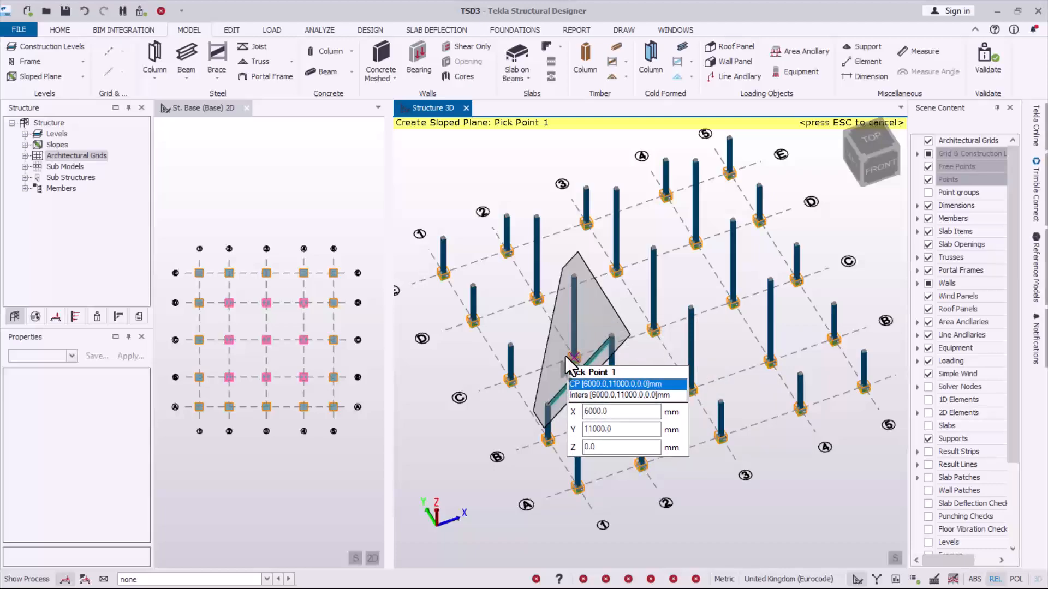
left_click(28, 146)
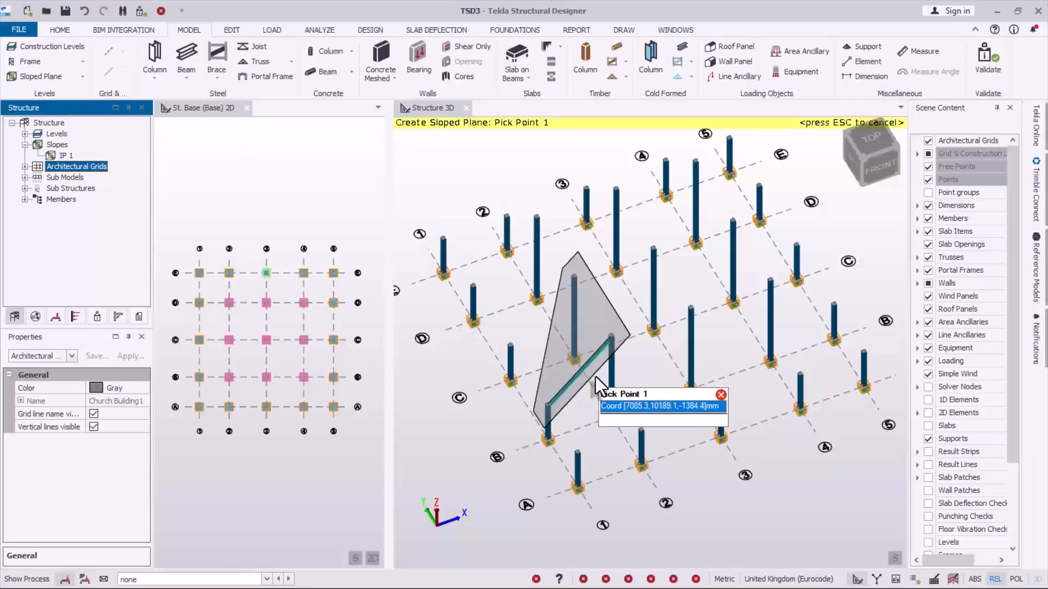
- Create a second sloped plane through the tops of columns A/4, B/4 and B/3, and end plane creation
left_click(808, 375)
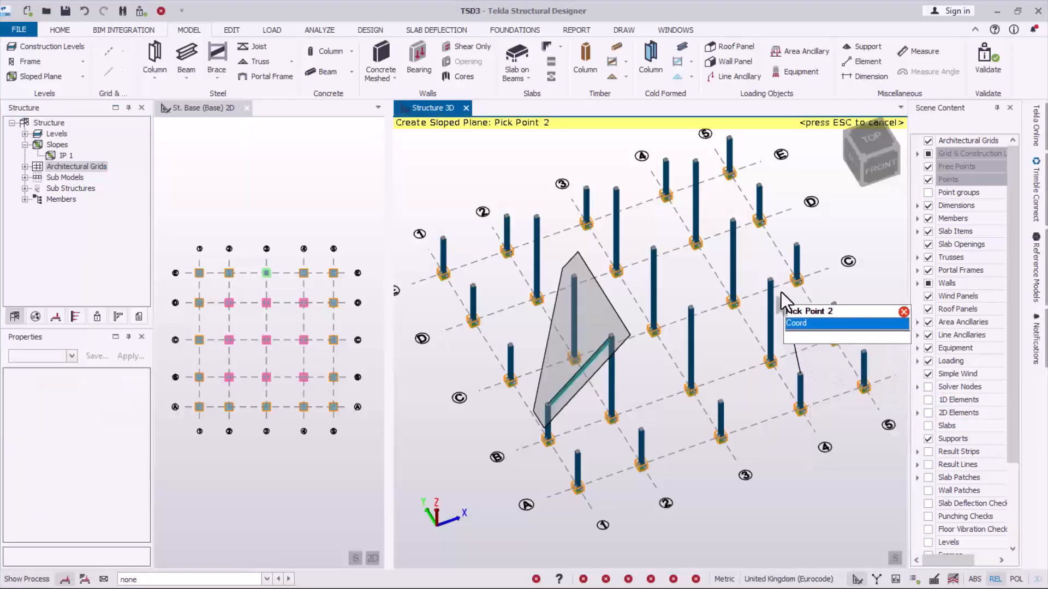
left_click(770, 280)
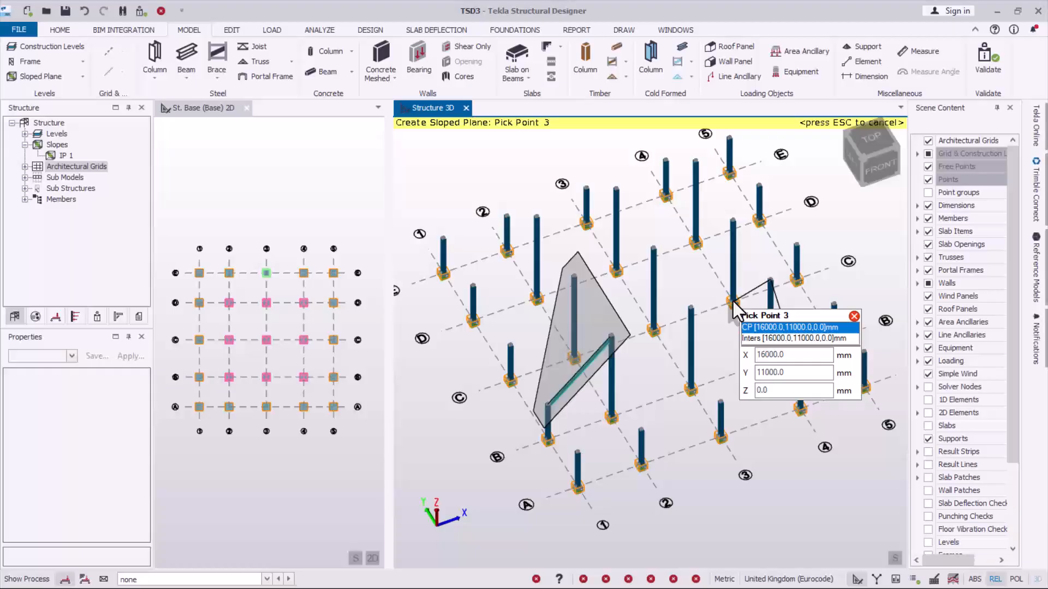
left_click(691, 309)
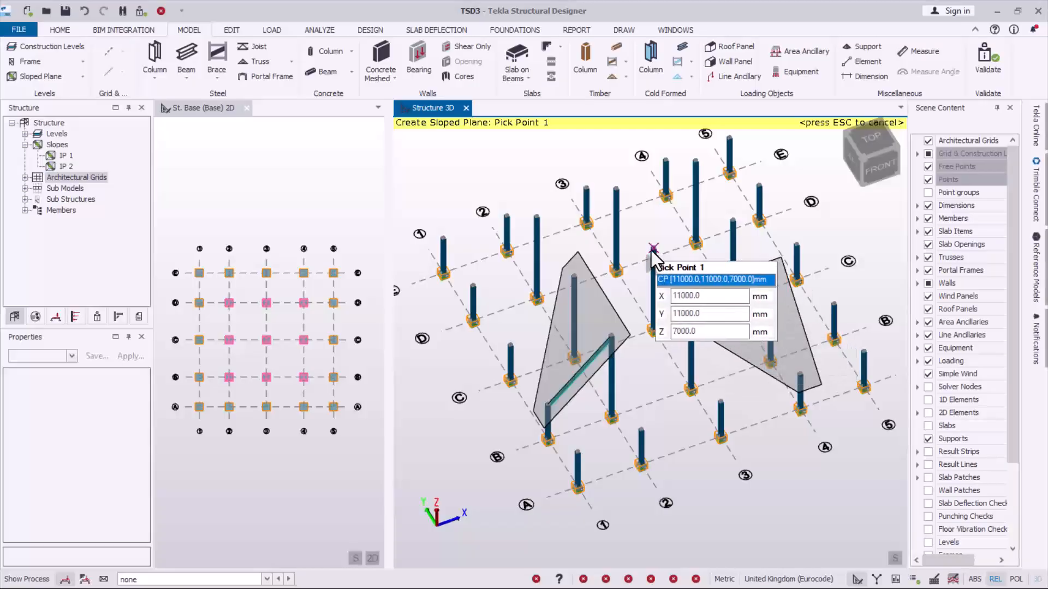
key("Escape")
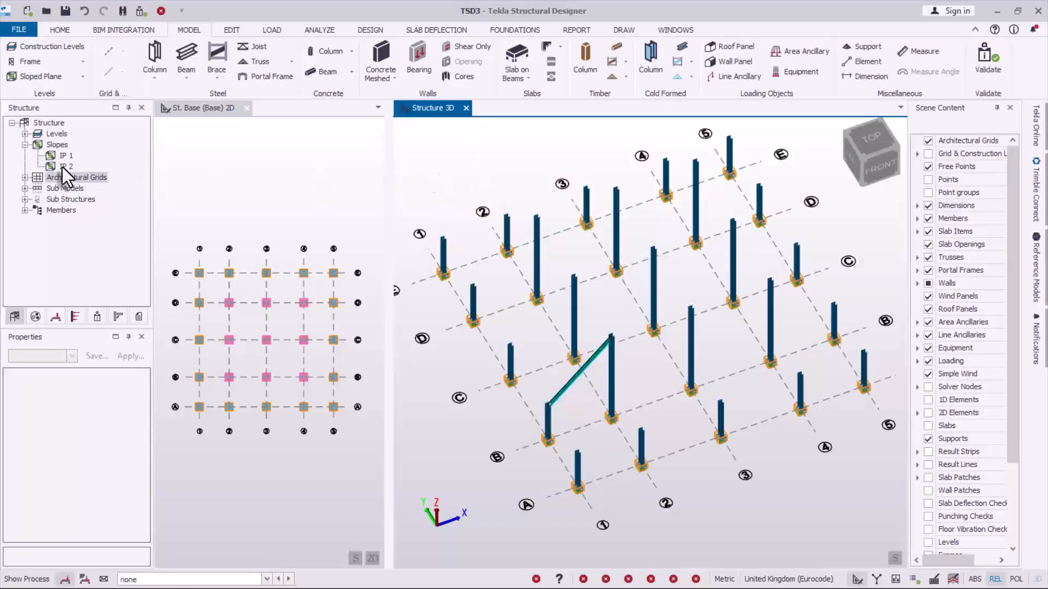
- Open the 2D view of slope IP 1 and arrange it side by side with a widened, reoriented Structure 3D view
double_click(65, 157)
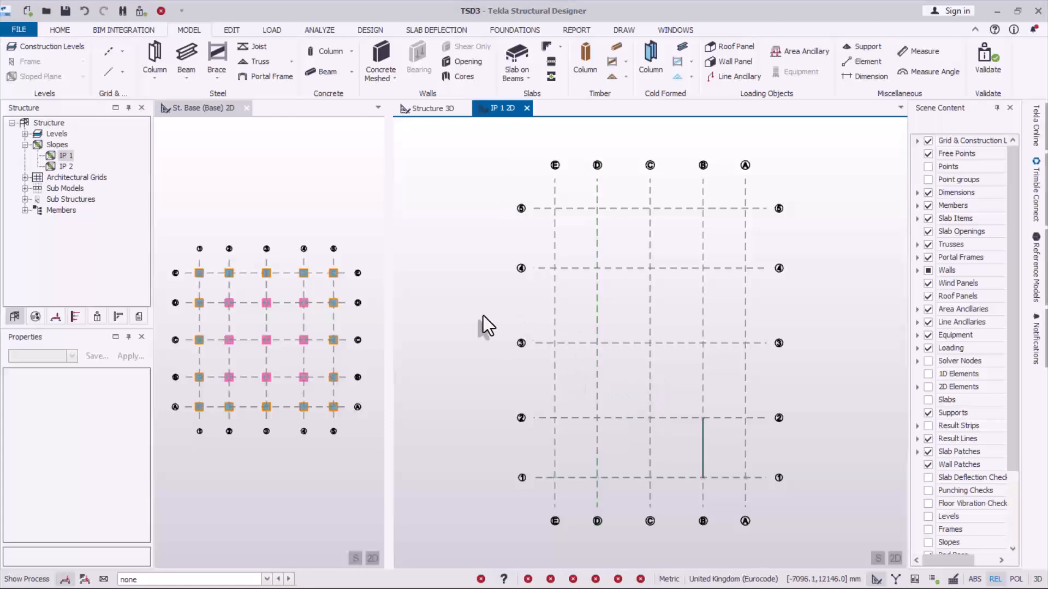
left_click(425, 110)
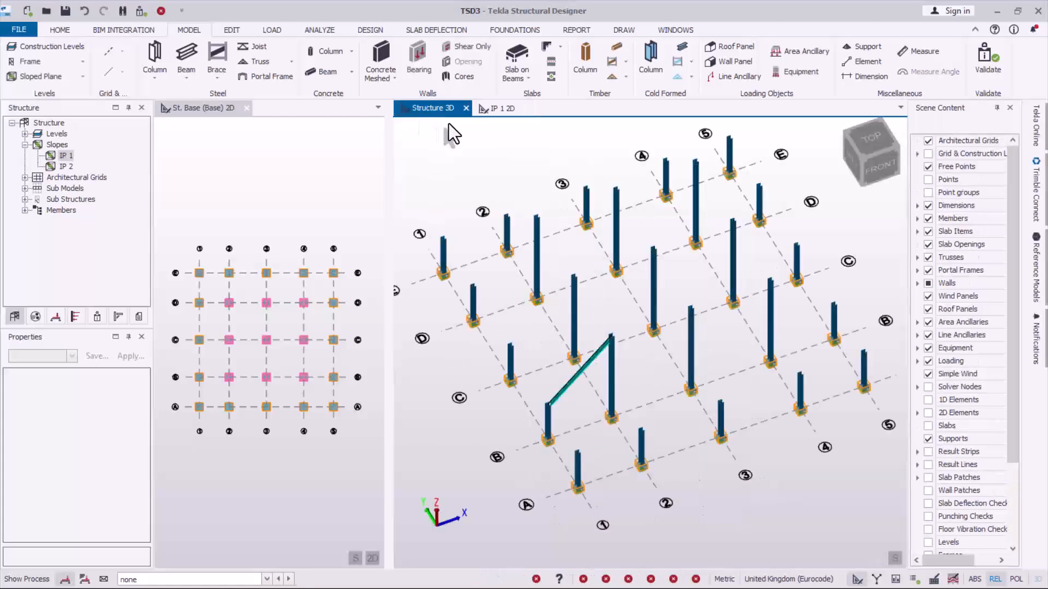
left_click_drag(444, 107, 327, 116)
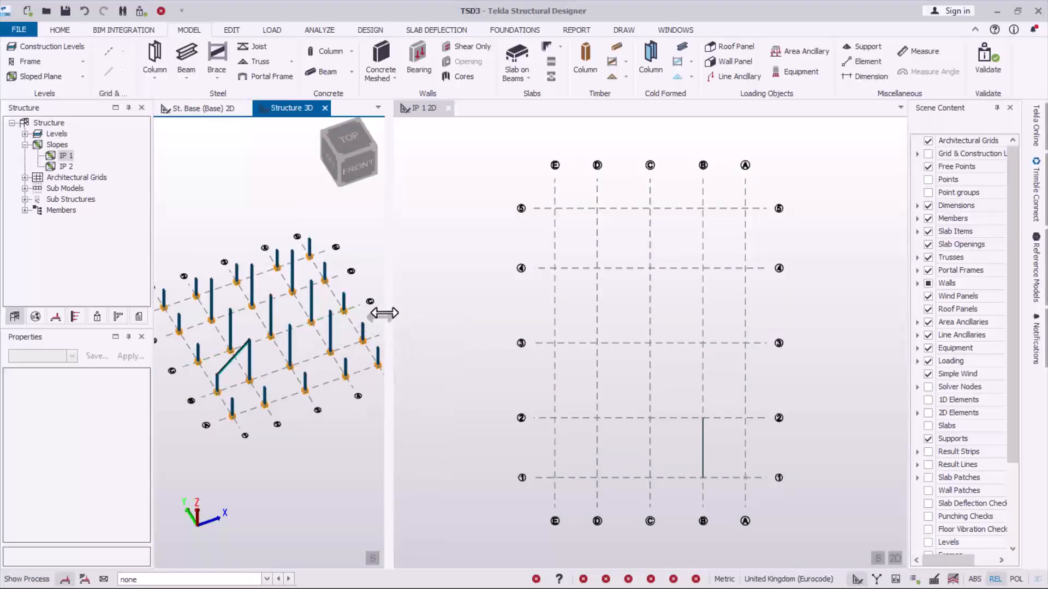
left_click_drag(393, 321, 489, 385)
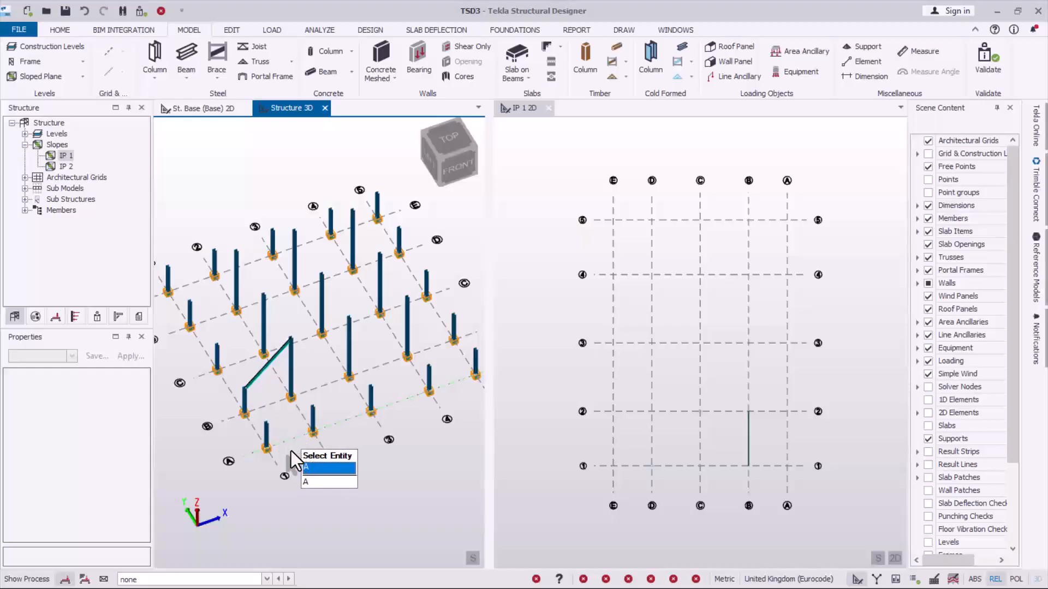
right_click_drag(293, 450, 313, 439)
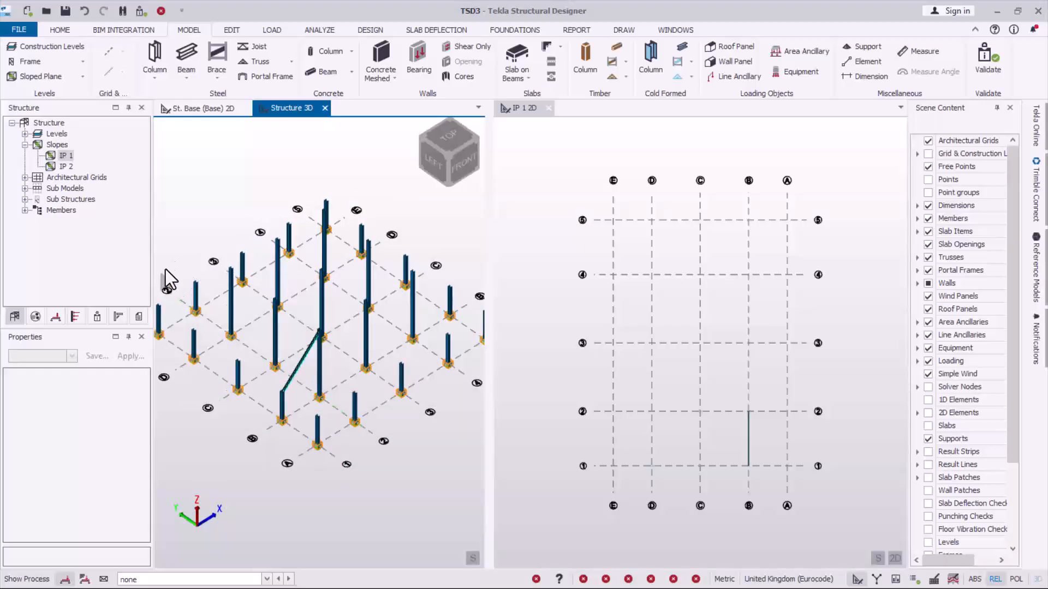
left_click_drag(151, 259, 93, 258)
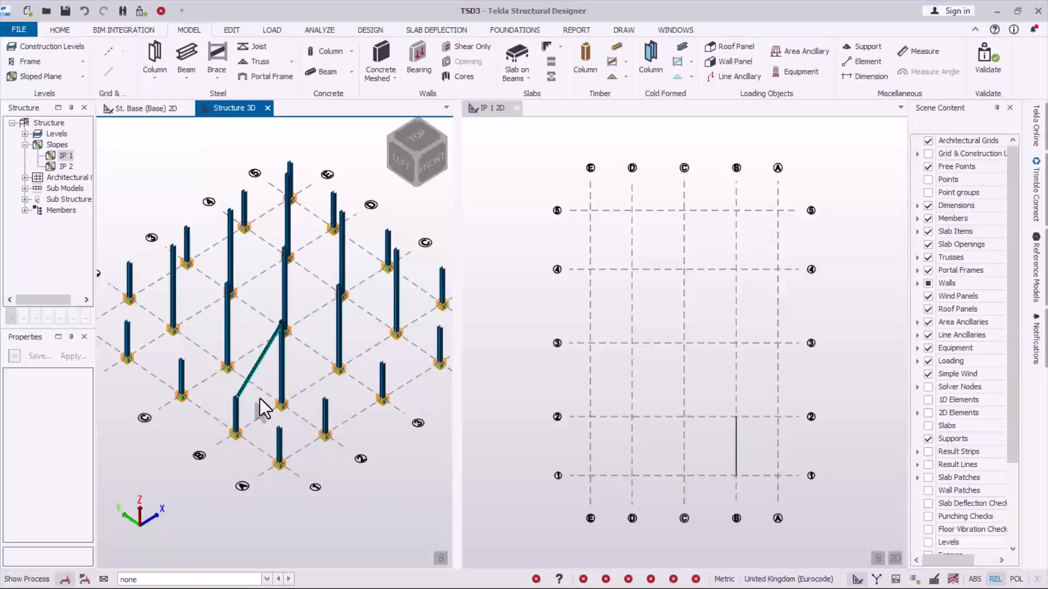
scroll(109, 328, "up", 2)
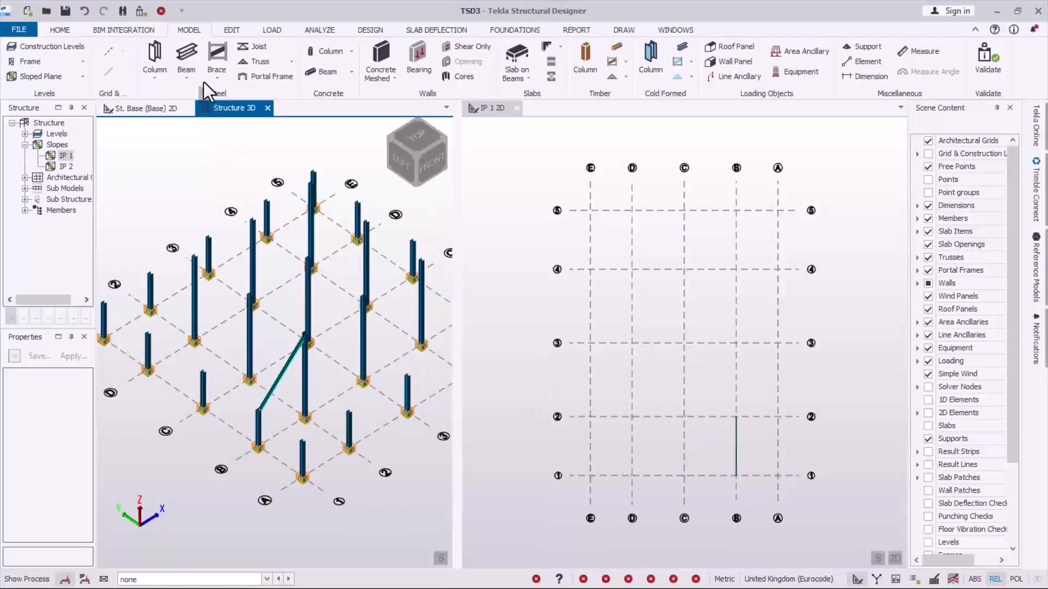
left_click(186, 58)
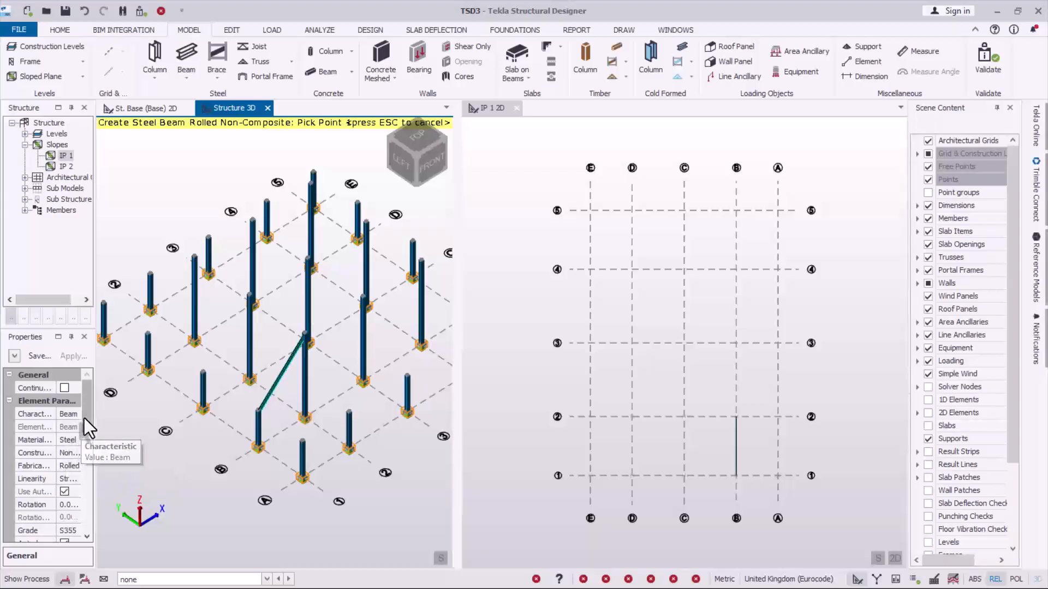
left_click_drag(86, 421, 90, 446)
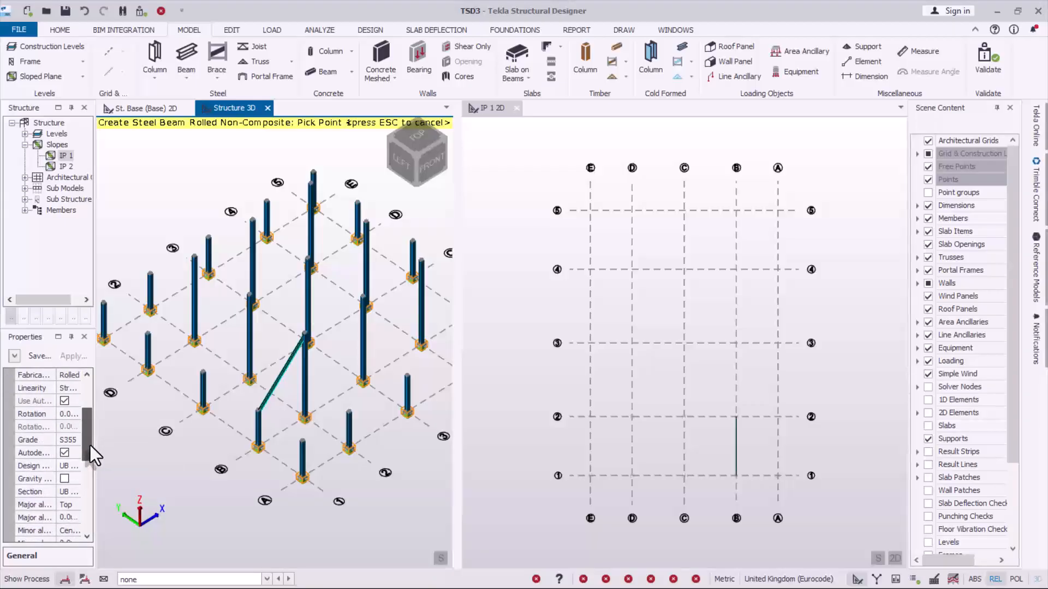
left_click(75, 466)
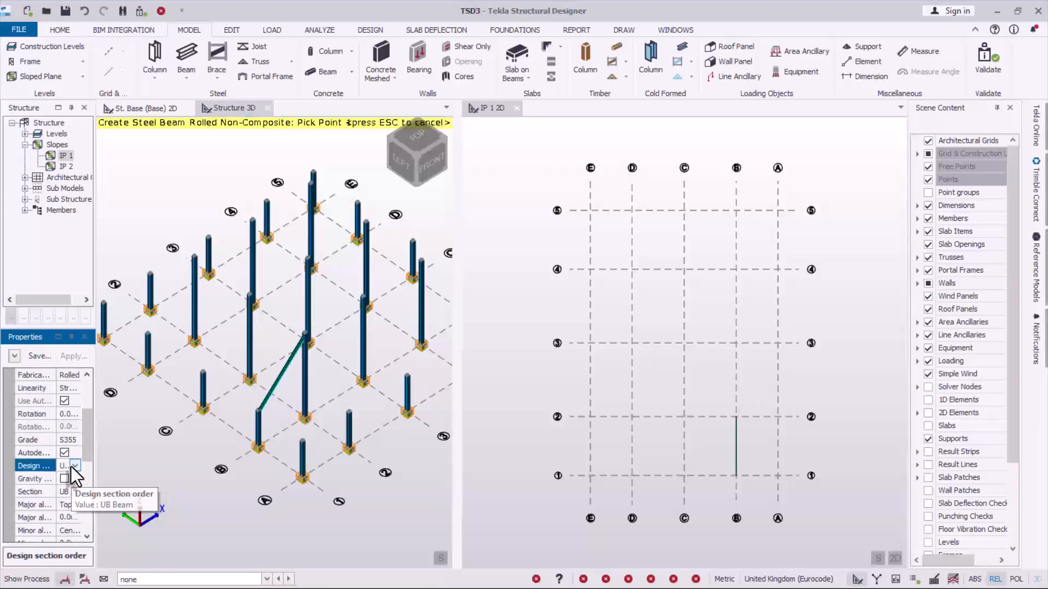
left_click(74, 466)
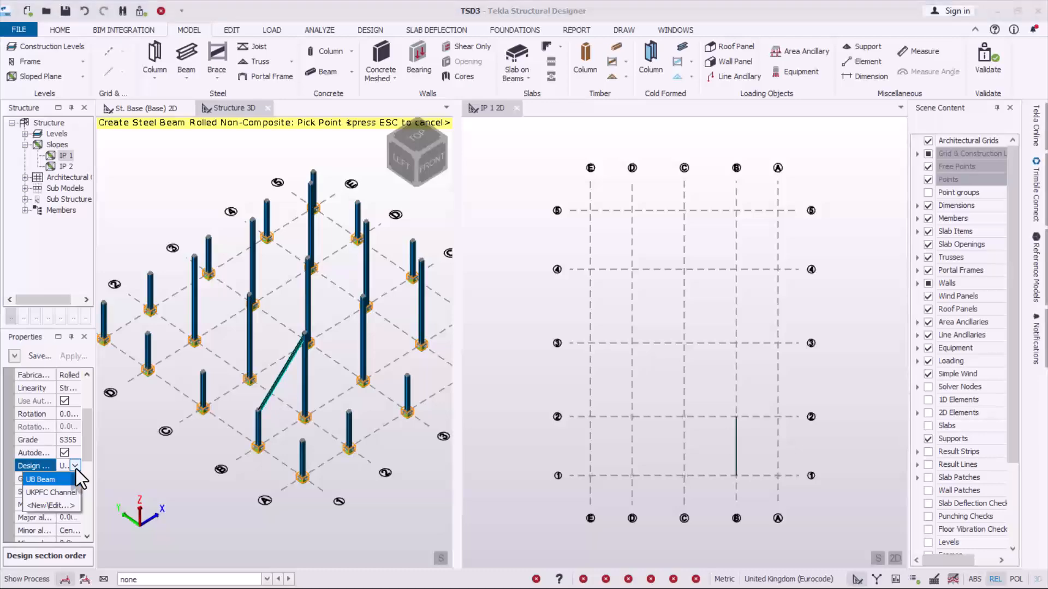
left_click(77, 469)
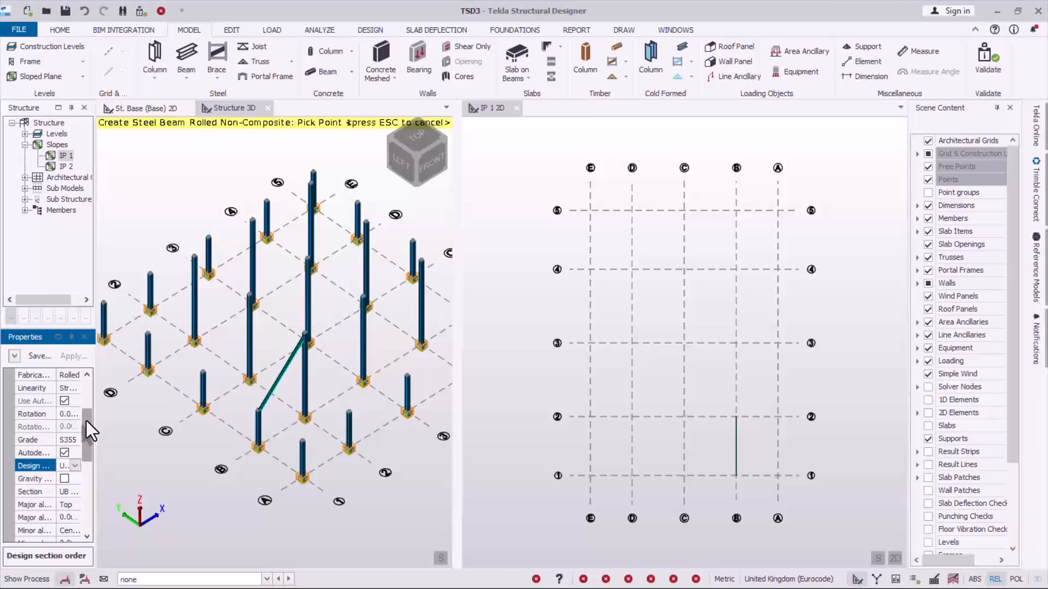
left_click_drag(95, 428, 145, 434)
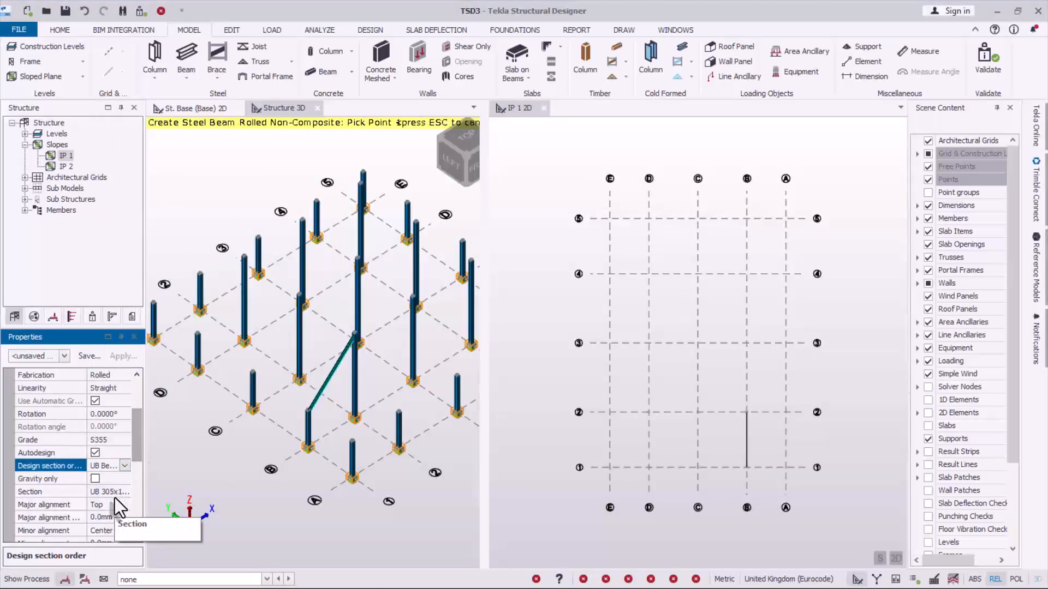
left_click(113, 493)
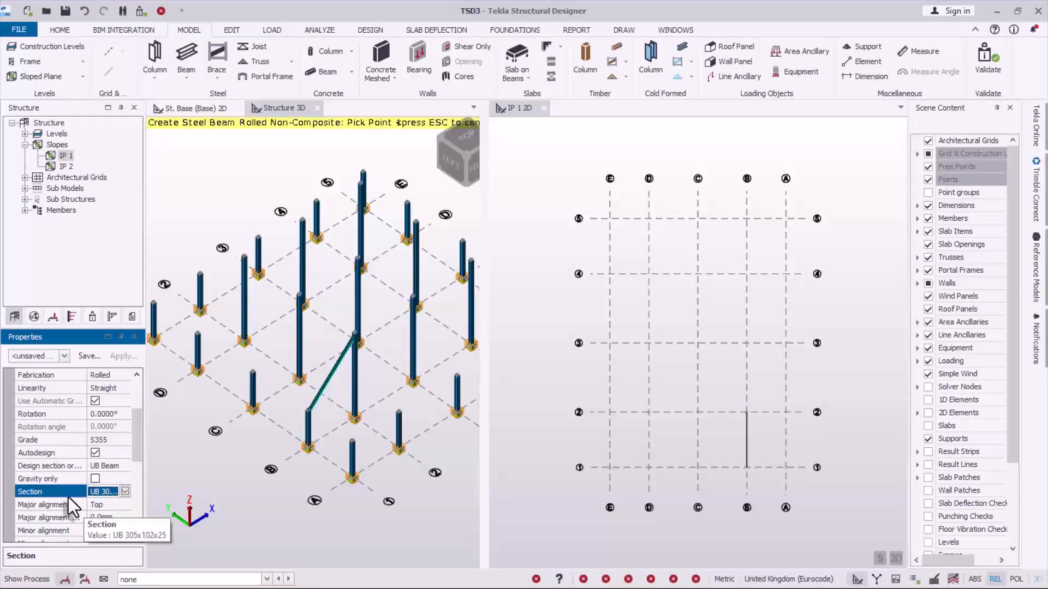
left_click(125, 492)
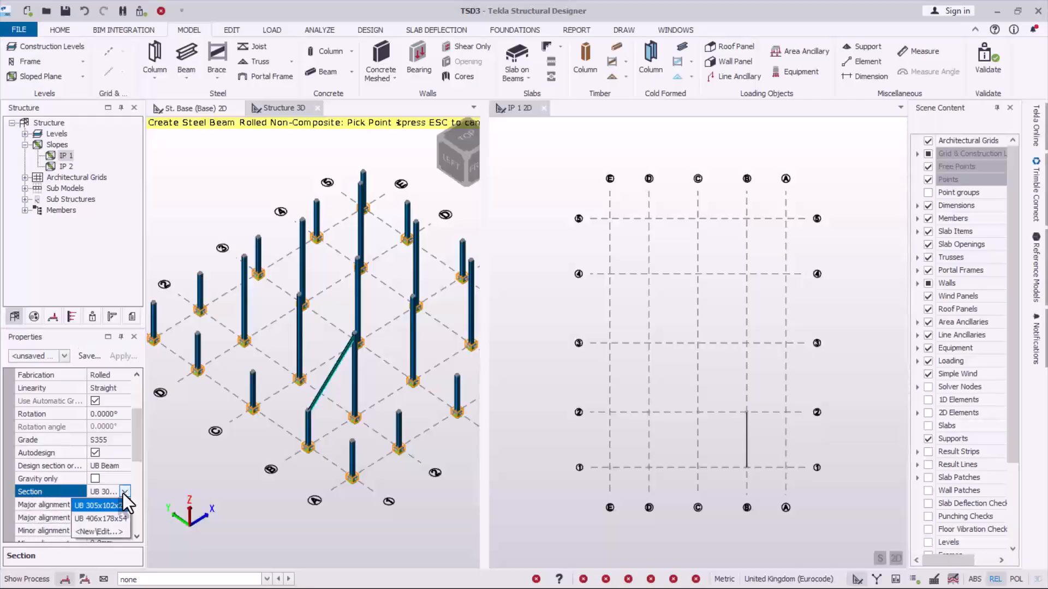
left_click(99, 505)
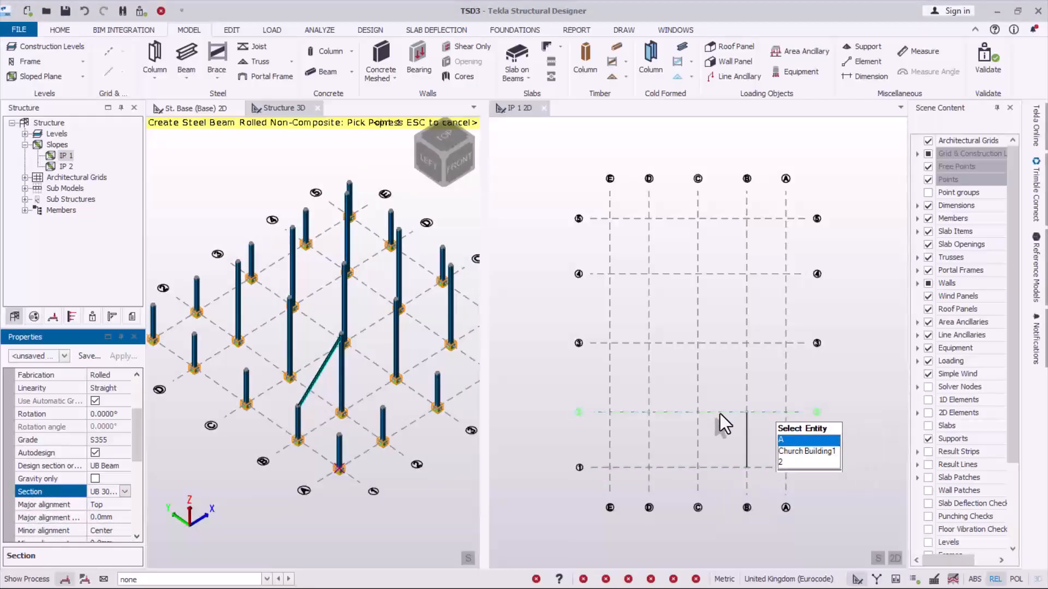
scroll(717, 453, "up", 1)
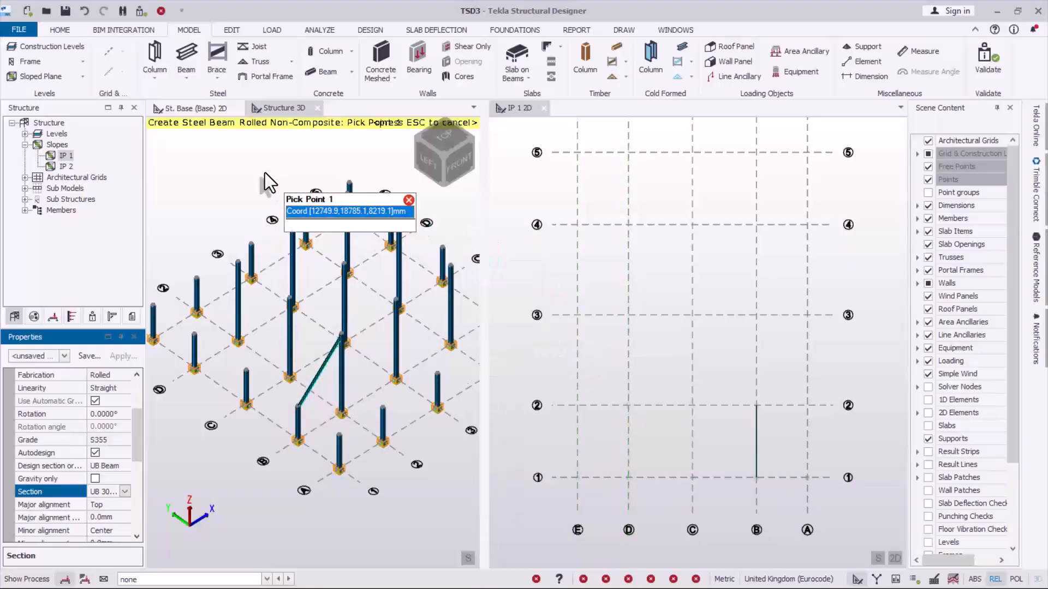
key("Escape")
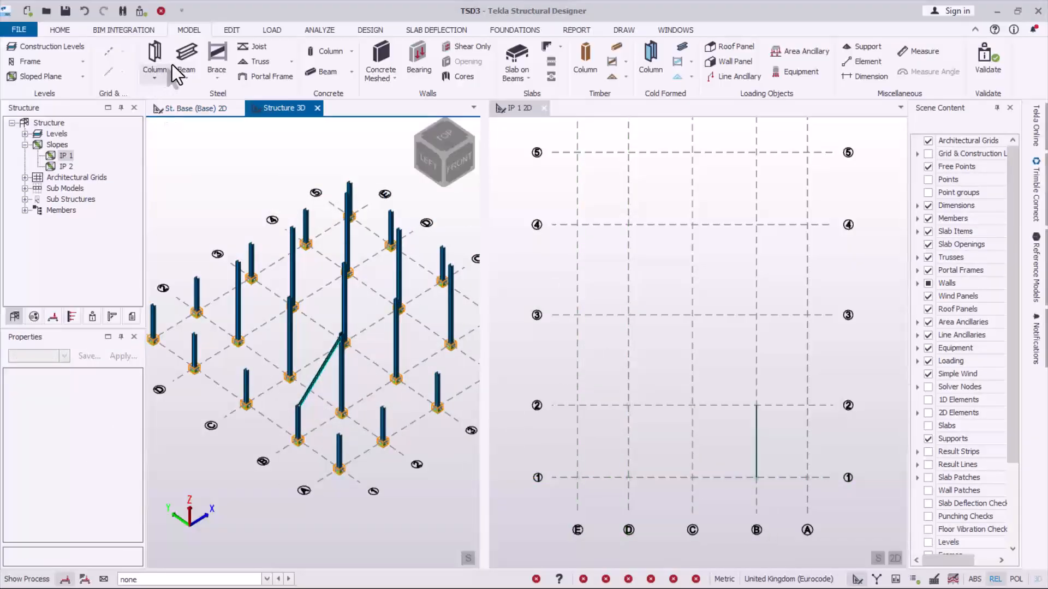
left_click(185, 60)
key("Escape")
- In the IP 1 2D view, place rolled steel UB 305x102x25 beams from C/1 to C/2 and from D/1 to D/2
left_click(649, 190)
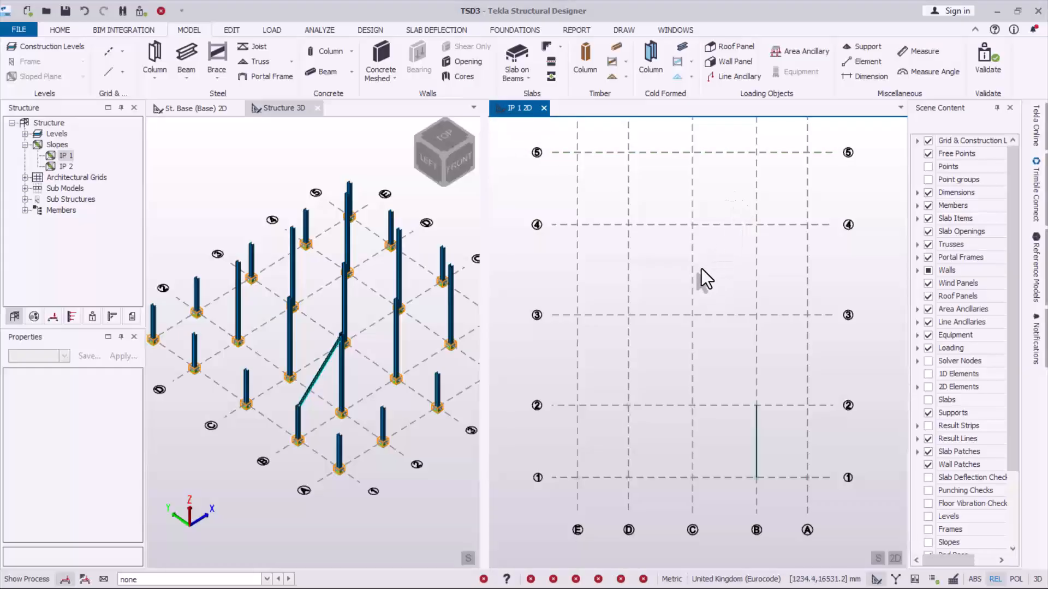
left_click(185, 55)
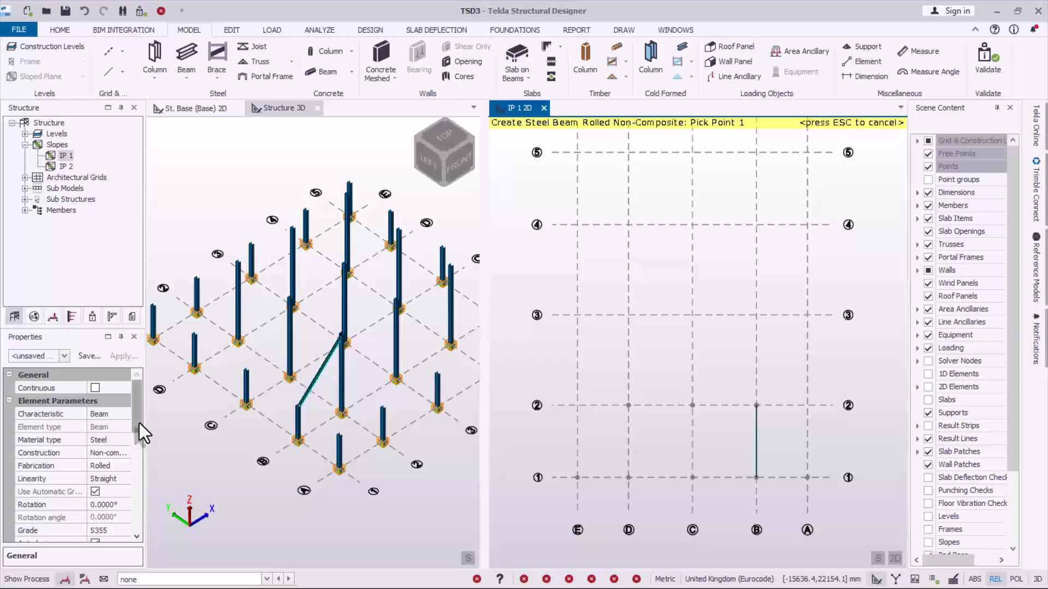
scroll(135, 456, "down", 4)
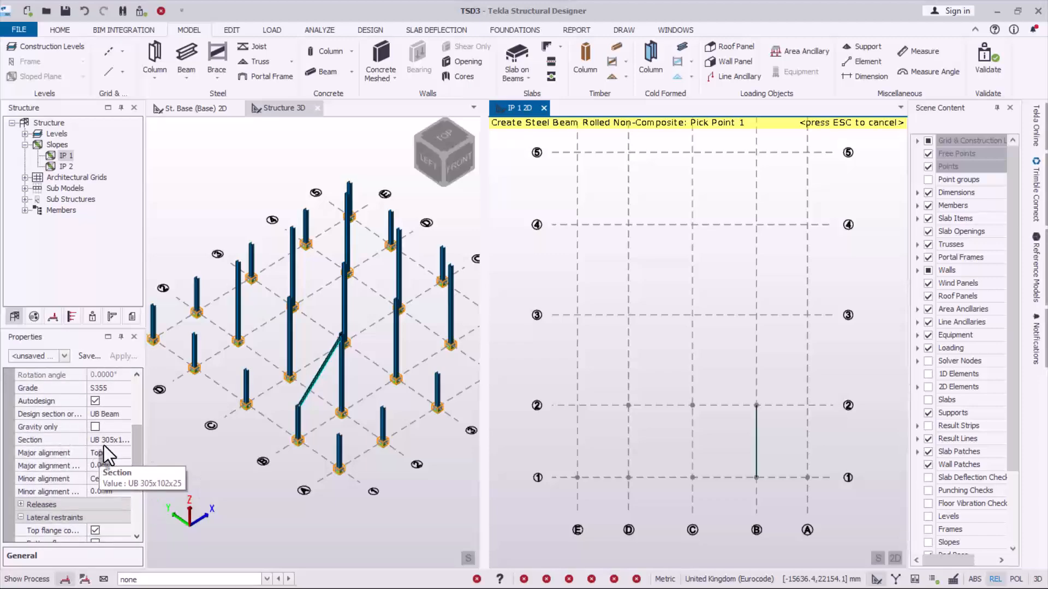
scroll(726, 447, "up", 1)
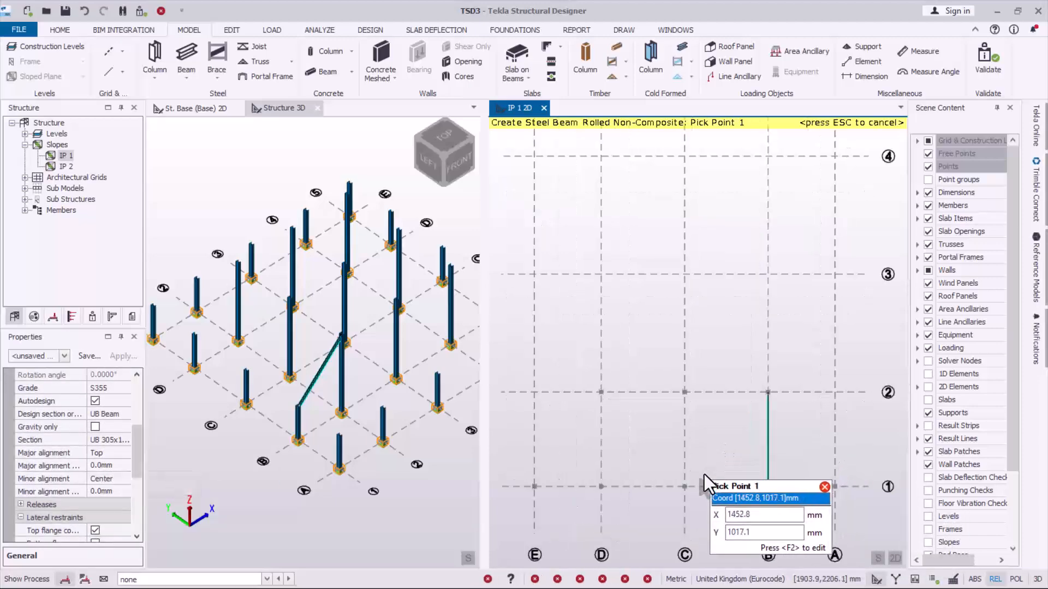
left_click(684, 487)
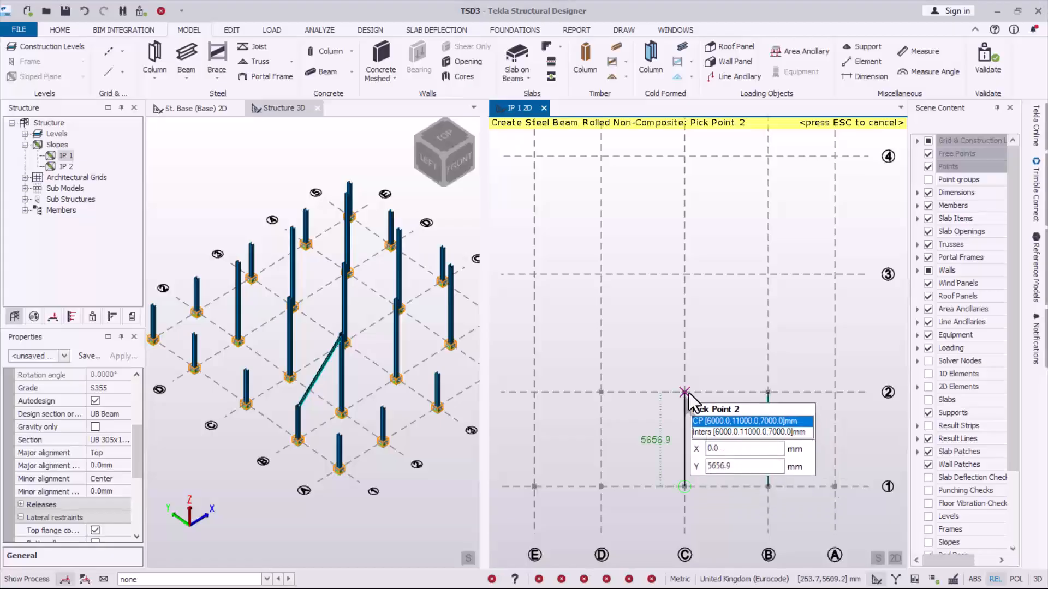
left_click(685, 392)
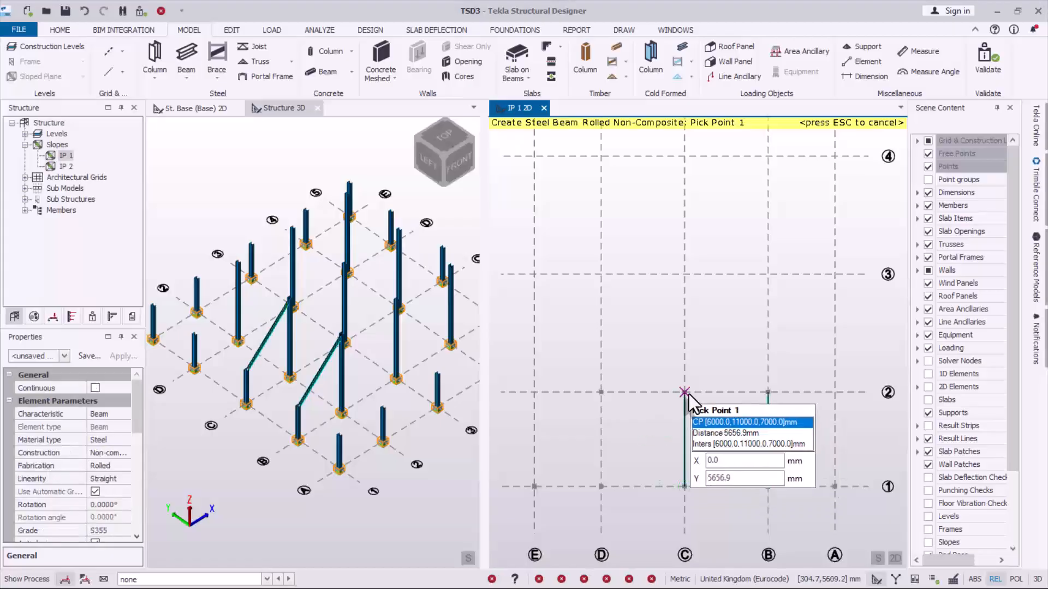
left_click(602, 487)
left_click(614, 391)
scroll(685, 437, "down", 1)
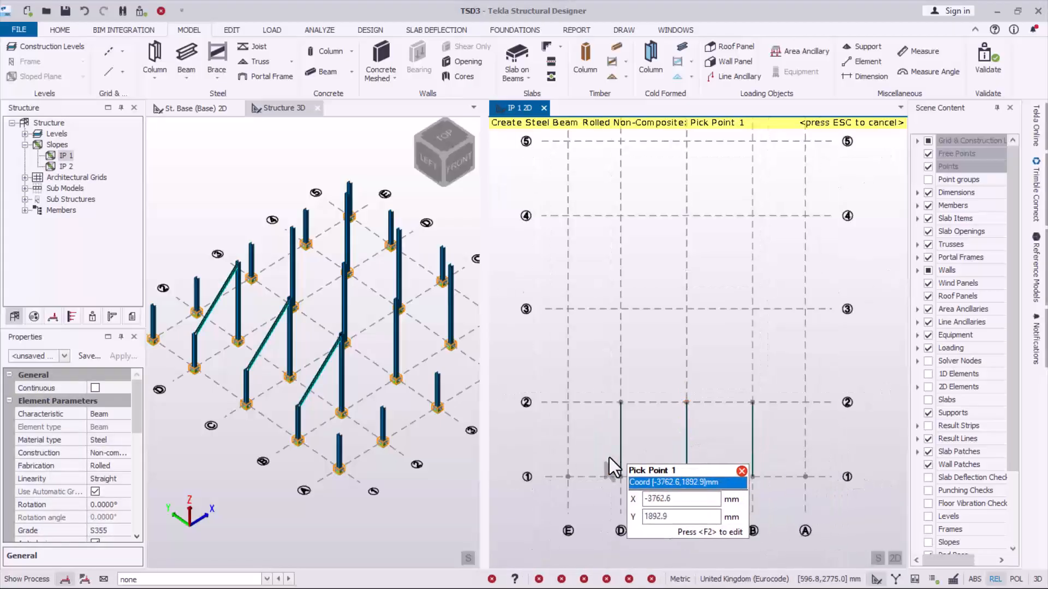
- Place diagonal corner beams on the IP 1 slope from E/1 to D/2 and from A/1 to B/2
left_click(570, 479)
left_click(622, 404)
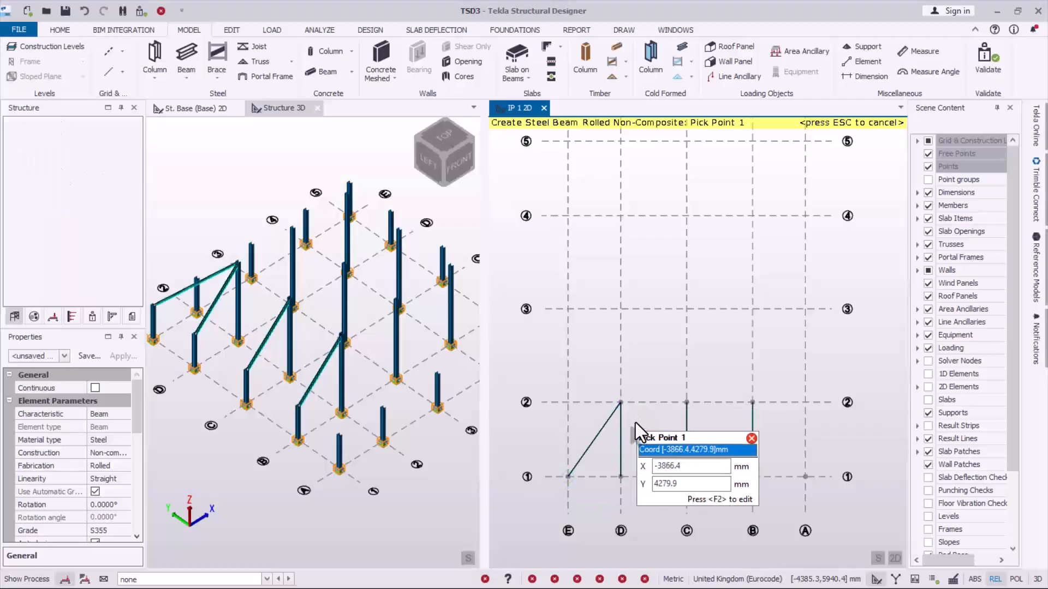
scroll(708, 486, "up", 1)
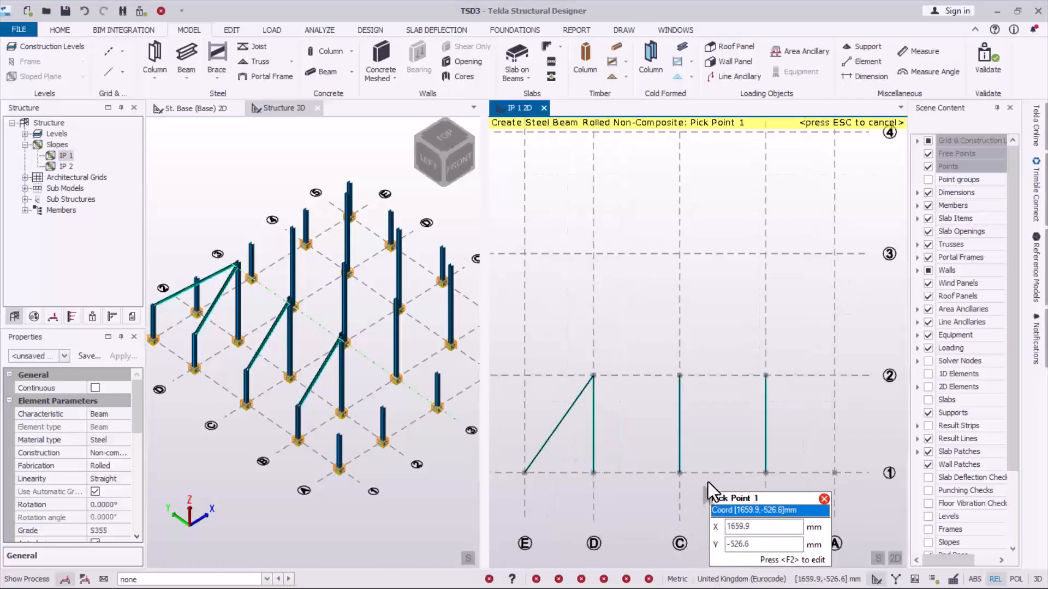
left_click(832, 473)
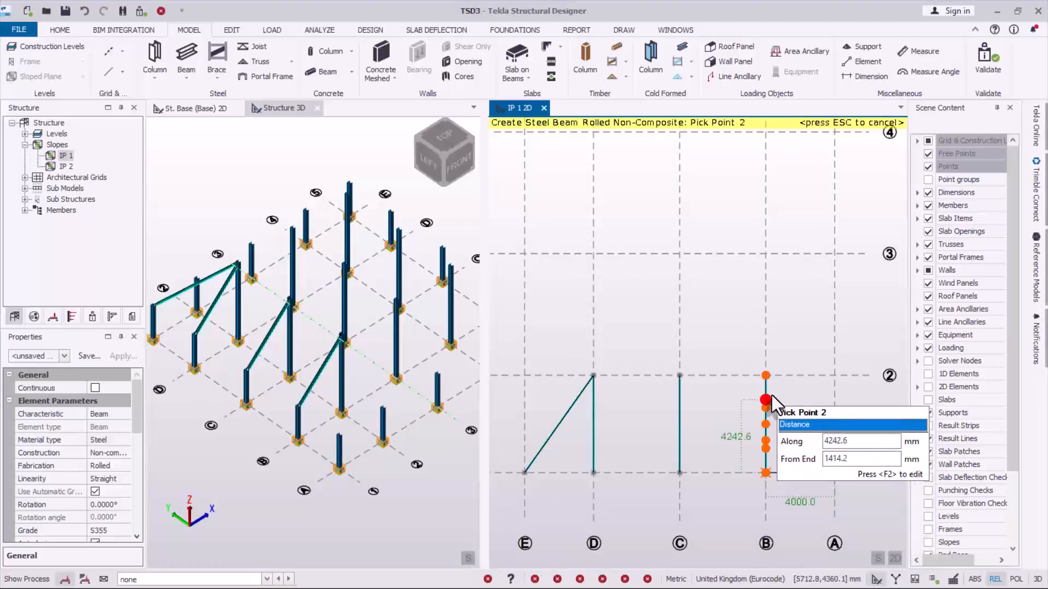
left_click(767, 376)
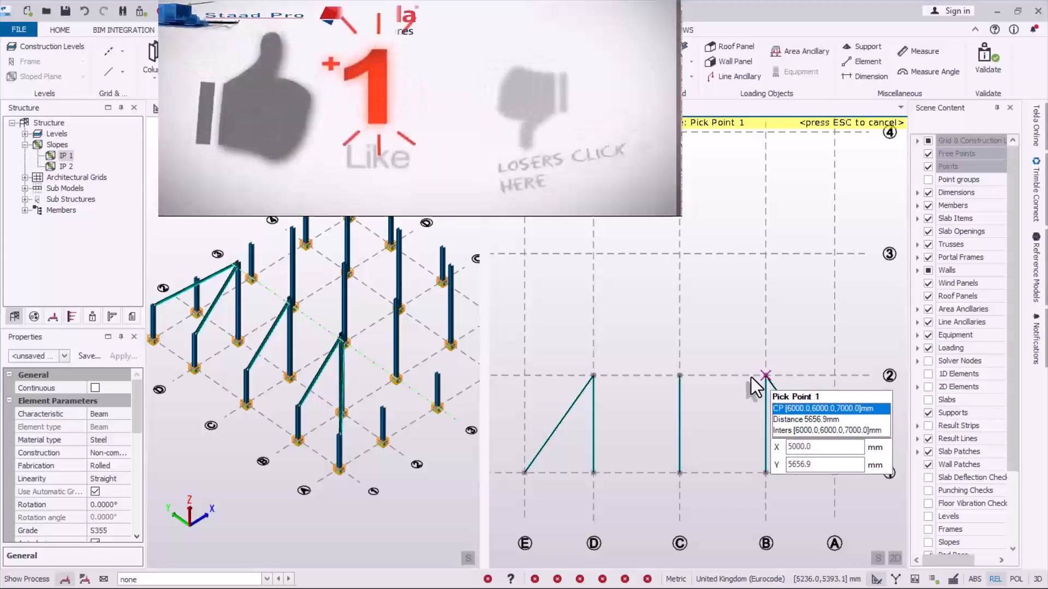
- Place rolled steel beams on slope IP 1 along grid line 2 from B to D and along grid line 1 from A to E, bay by bay
left_click(753, 378)
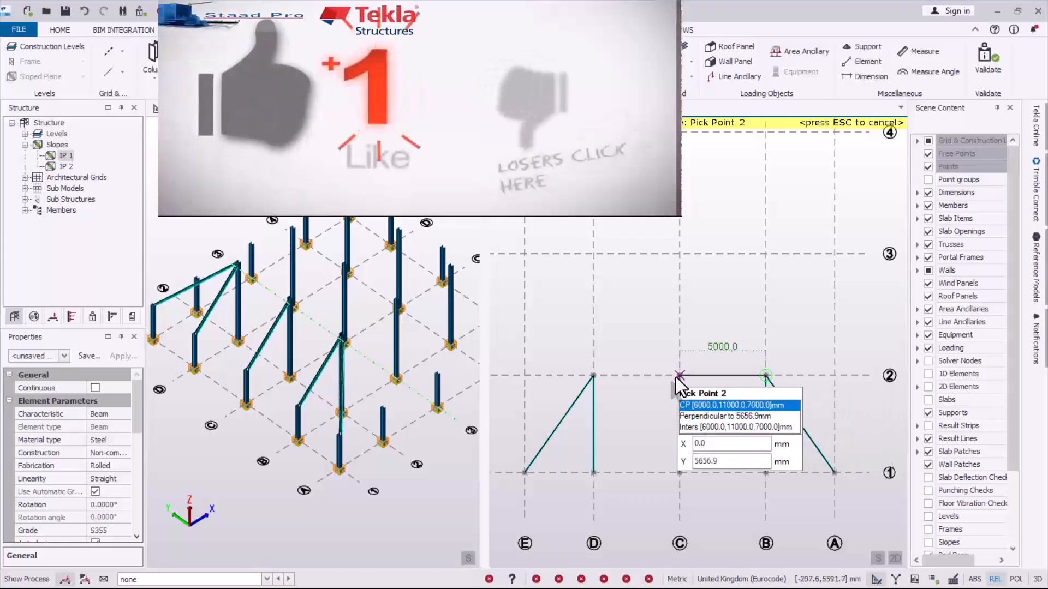
left_click(593, 375)
left_click(779, 478)
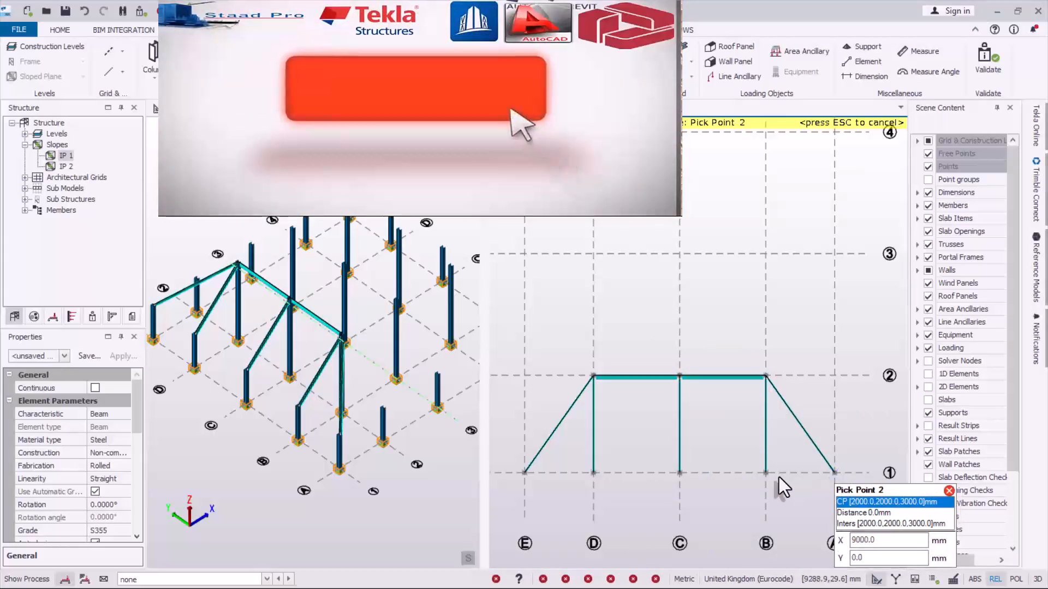
left_click(766, 474)
left_click(767, 474)
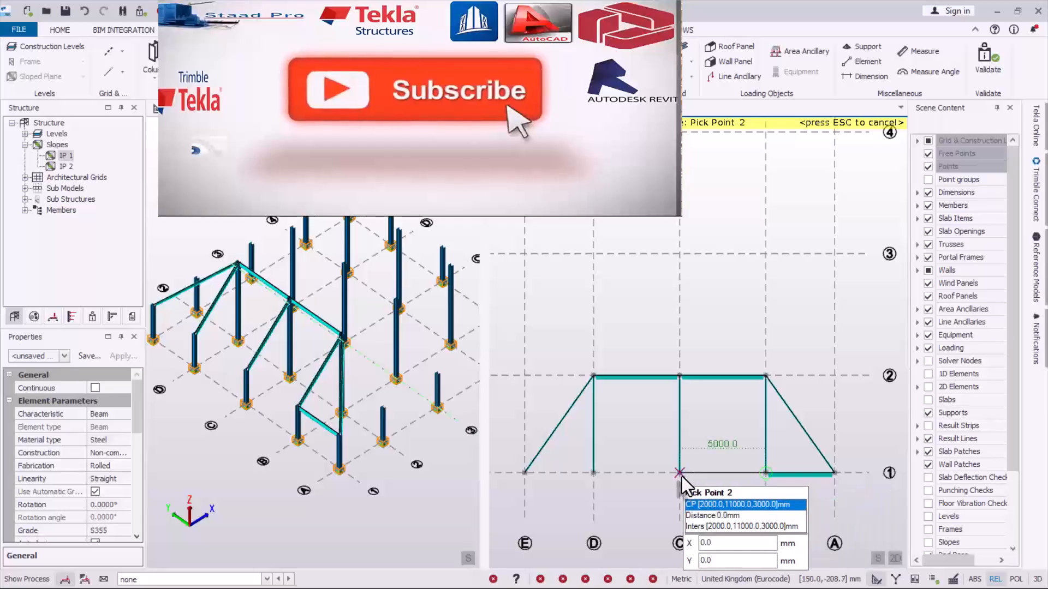
left_click(679, 473)
left_click(679, 473)
left_click(594, 473)
left_click(594, 473)
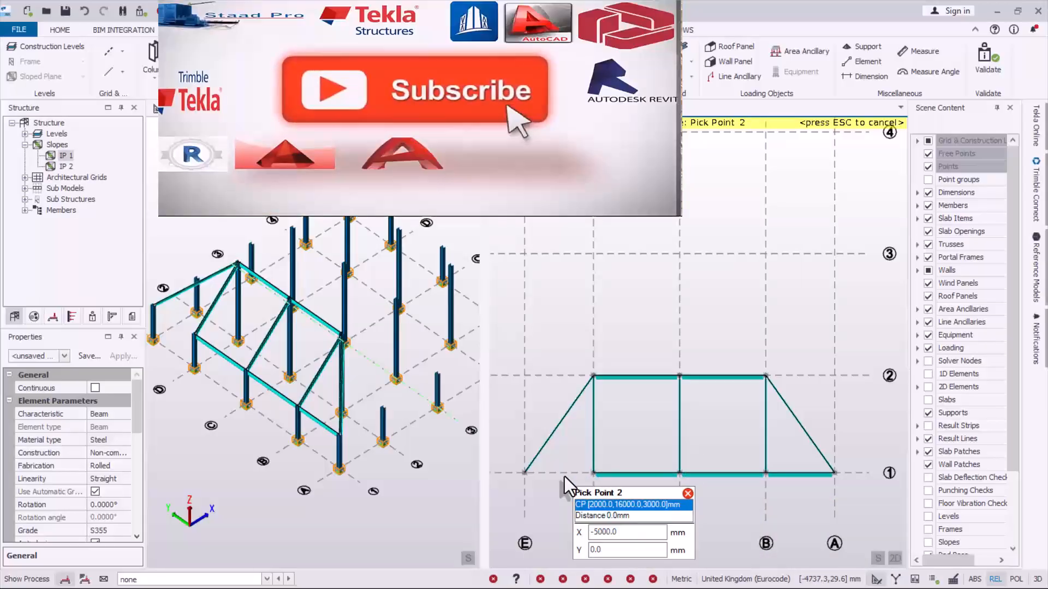
left_click(524, 473)
left_click(524, 474)
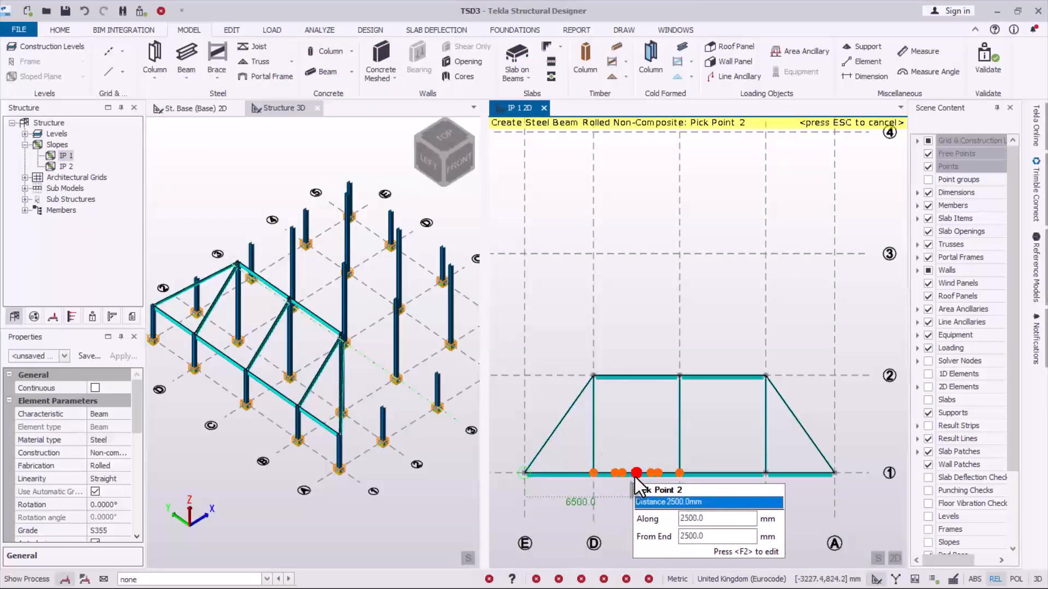
key("Escape")
key("Escape")
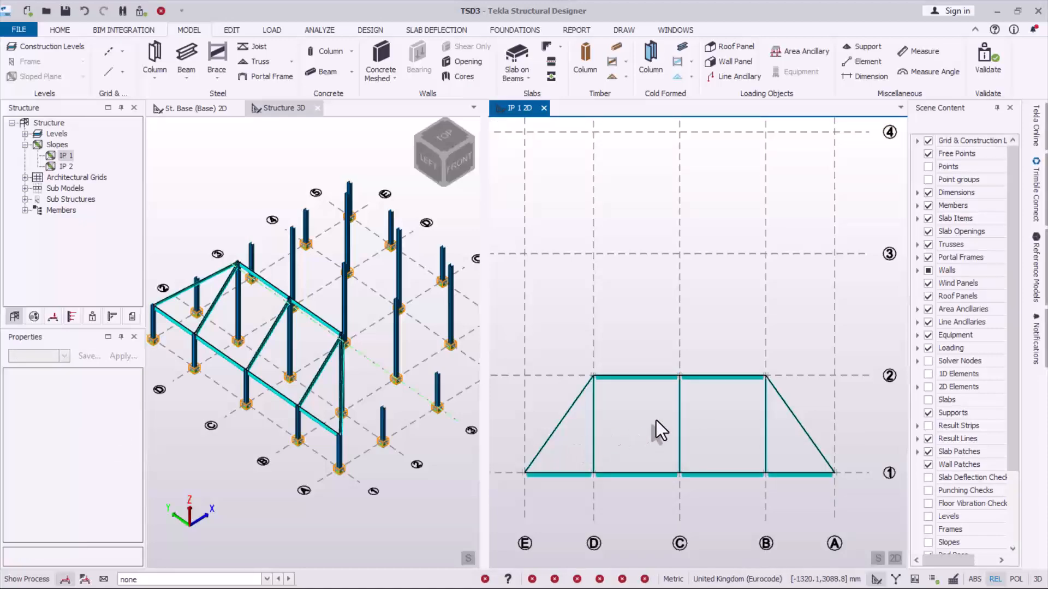
- Start creating infill members on IP 1, with beams defined by maximum spacing and the spacing set to 900 mm
scroll(641, 428, "up", 1)
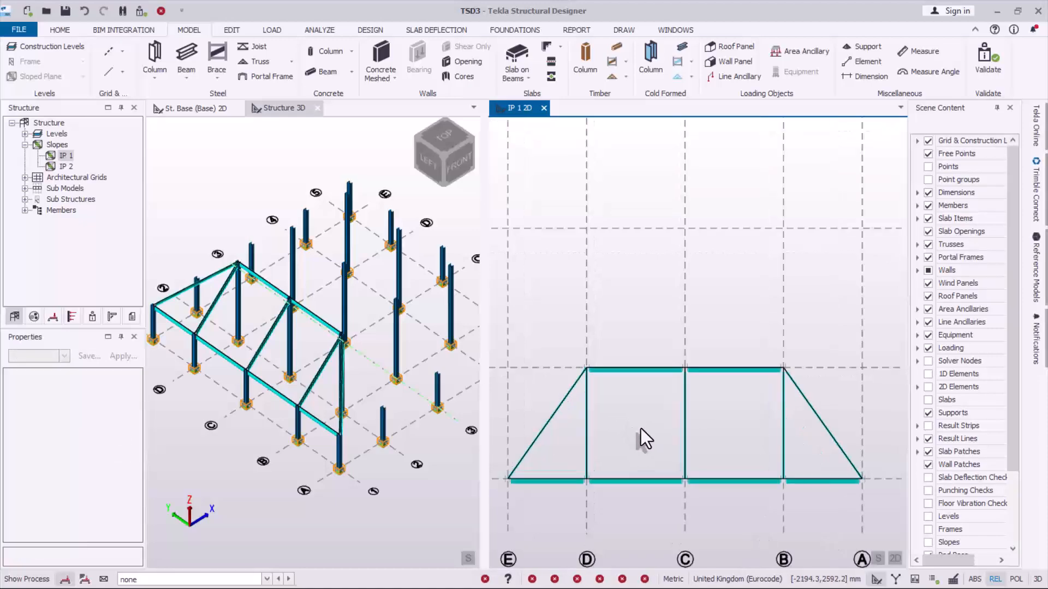
left_click(229, 31)
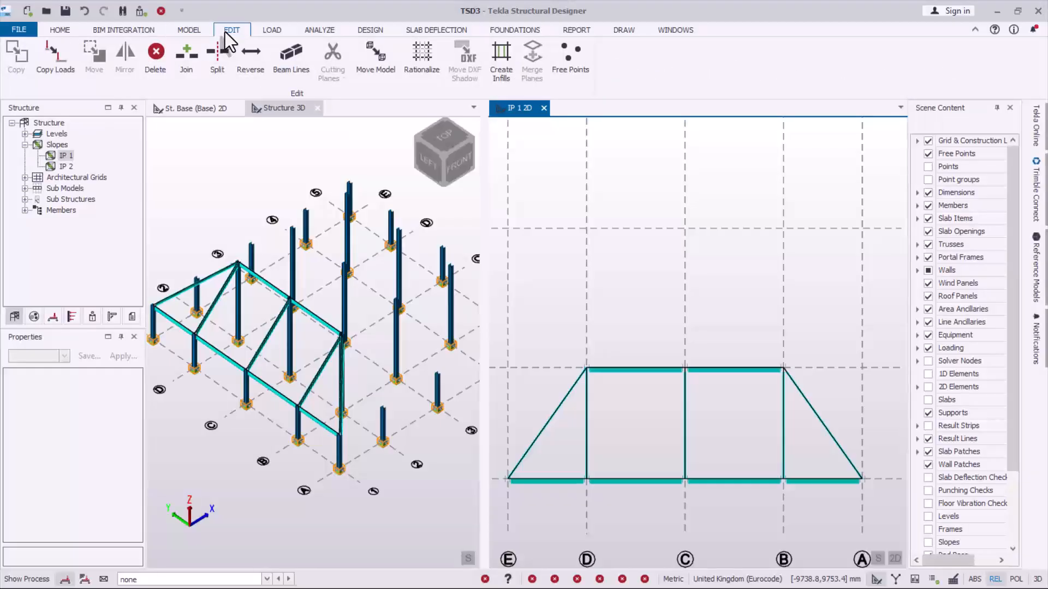
left_click(506, 78)
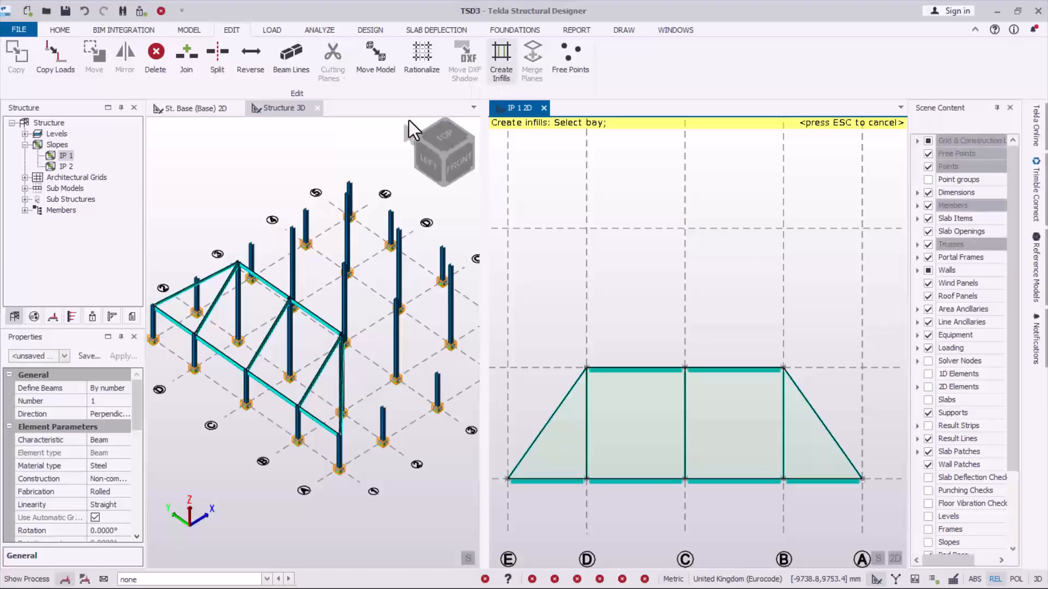
left_click(117, 388)
left_click(121, 390)
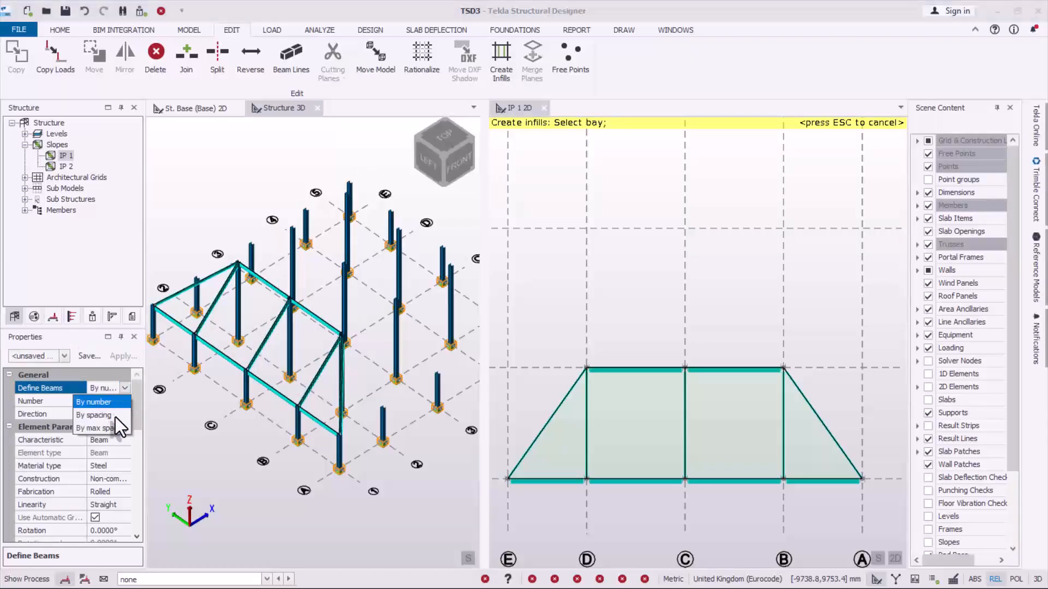
left_click(111, 429)
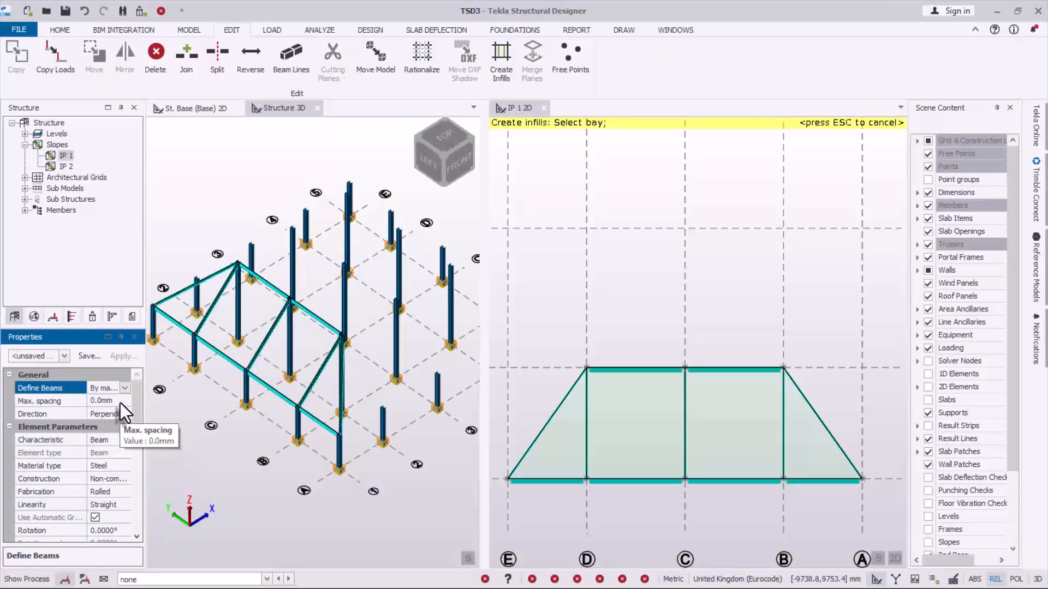
left_click(120, 402)
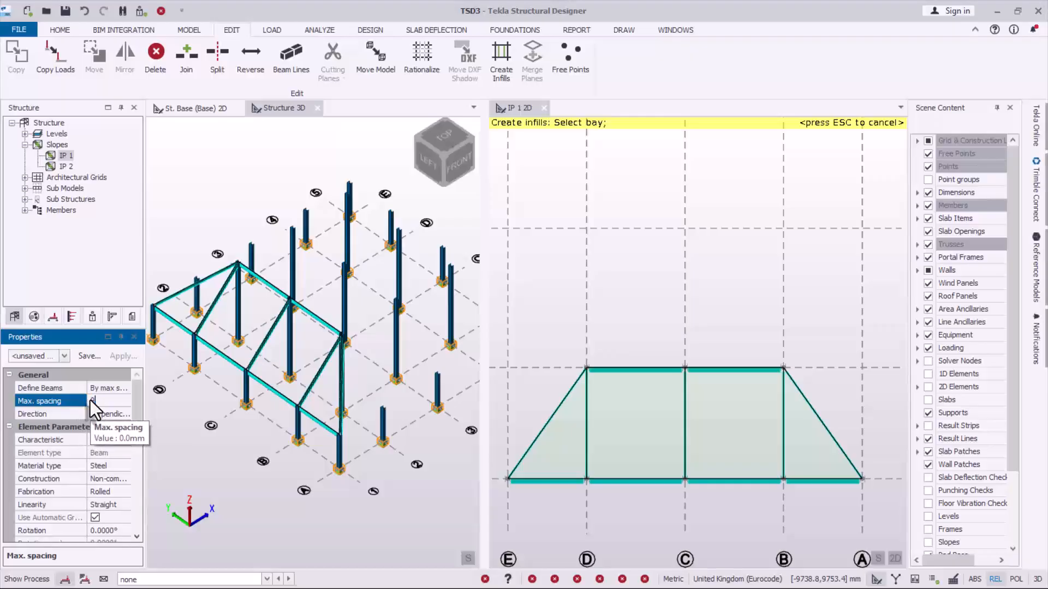
type("500")
left_click(110, 466)
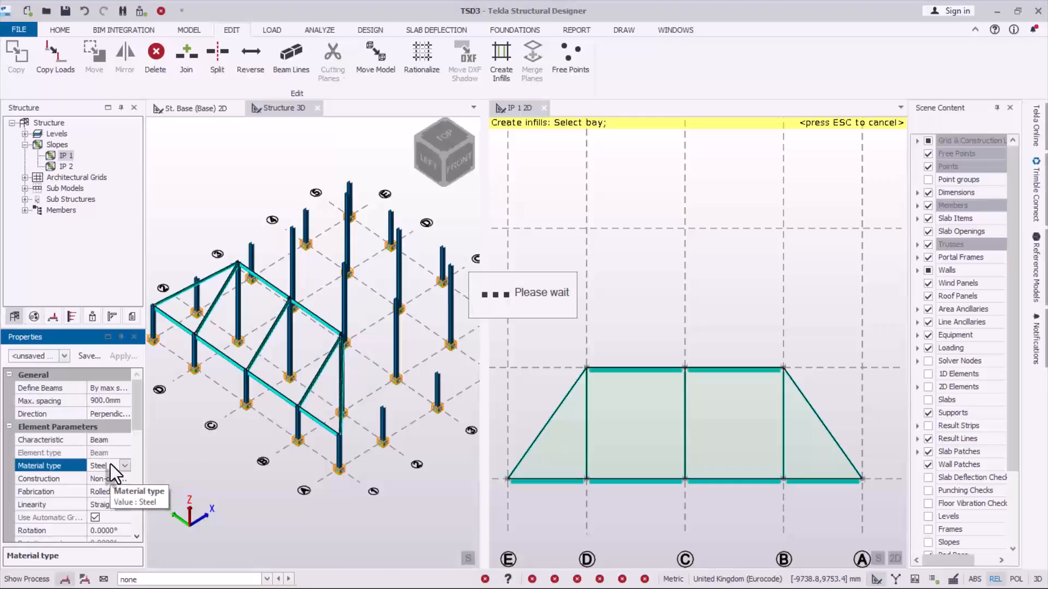
- Set the infill members' section to the Advance UKPFC channel 150x75x18
left_click_drag(137, 425, 129, 457)
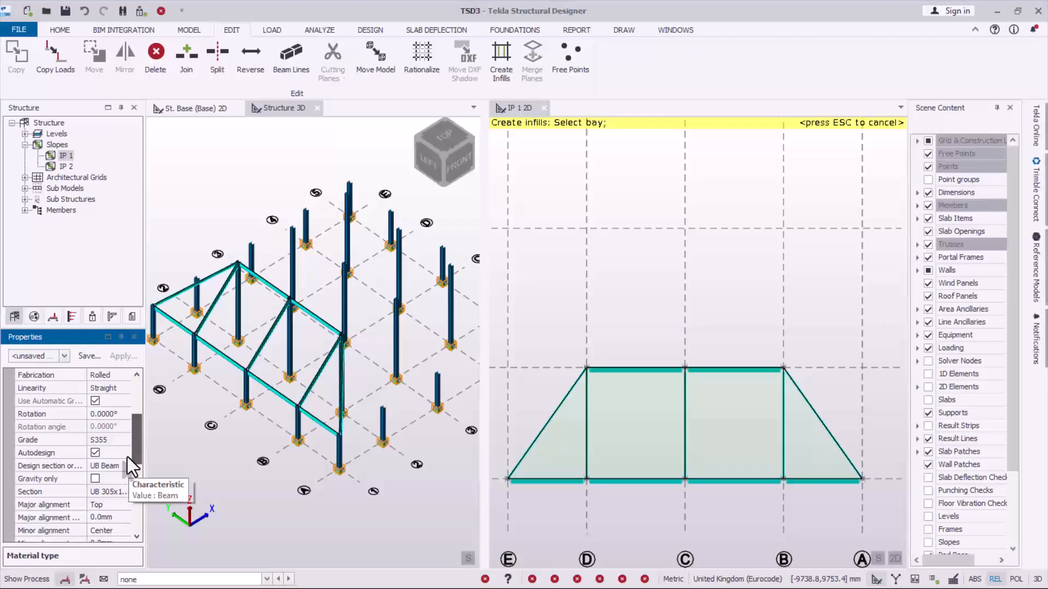
left_click(120, 494)
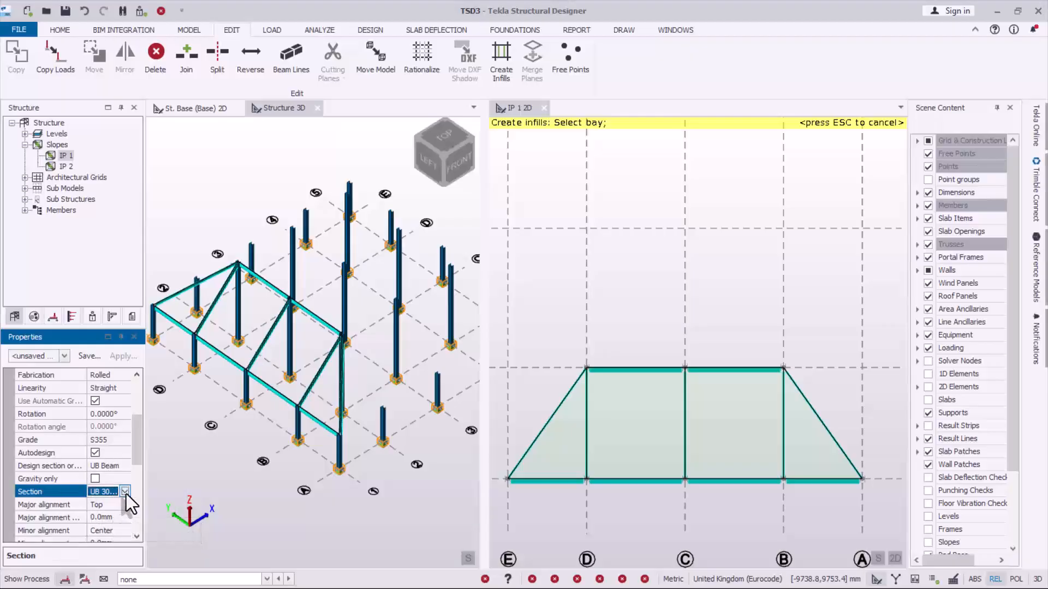
left_click(126, 492)
left_click(104, 535)
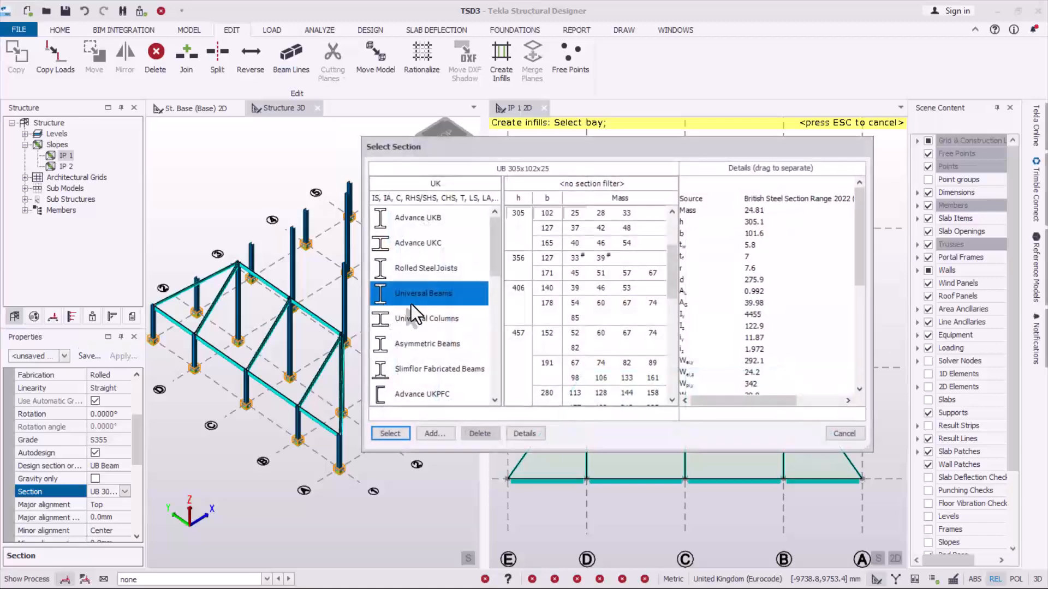
left_click(409, 398)
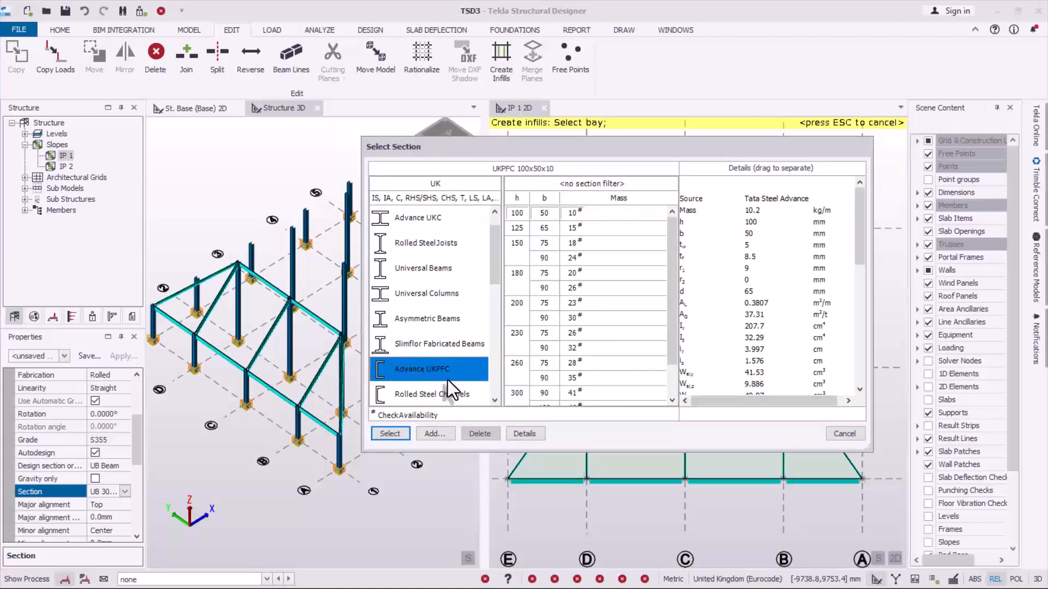
left_click(519, 243)
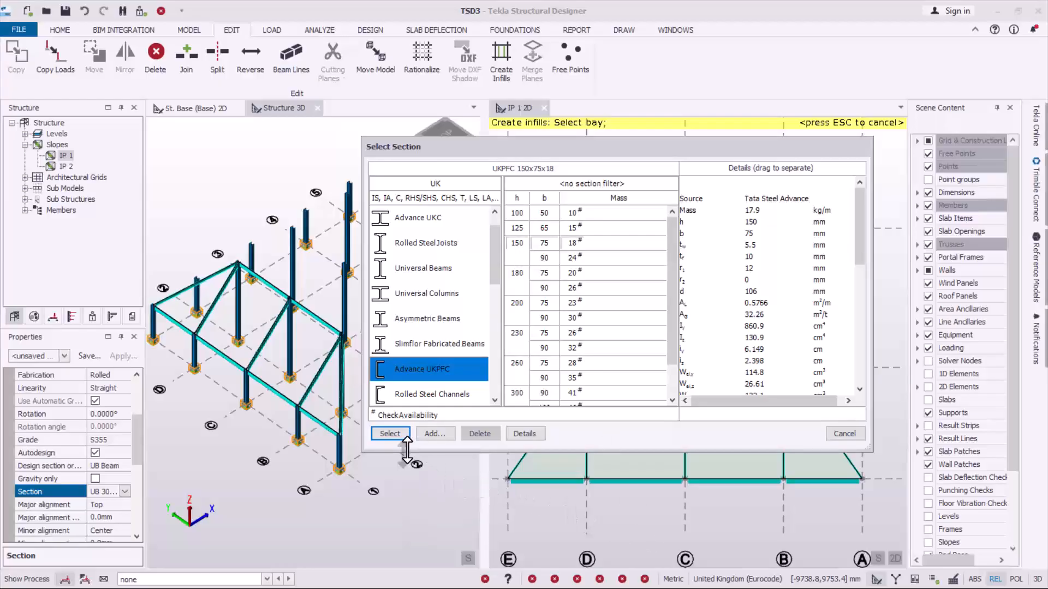
left_click(398, 436)
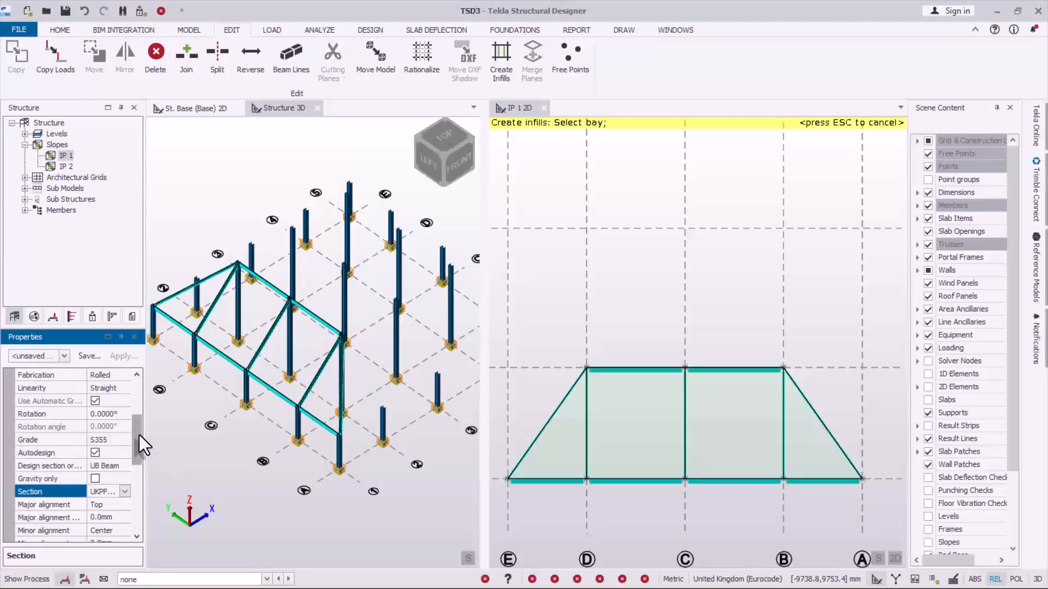
- Set the infill members' major alignment to Bottom
left_click_drag(139, 433, 139, 446)
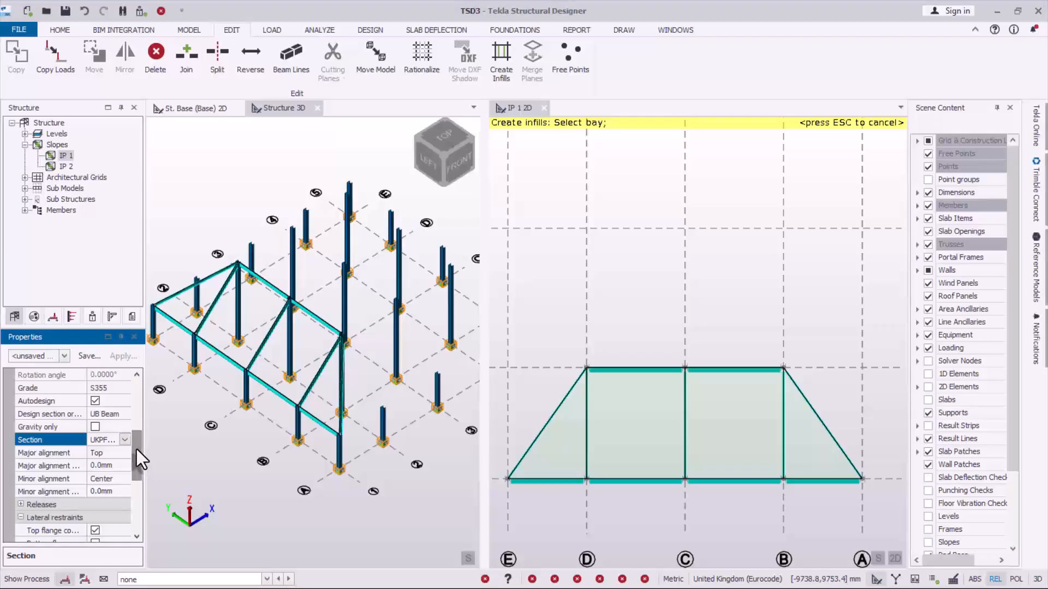
left_click(108, 454)
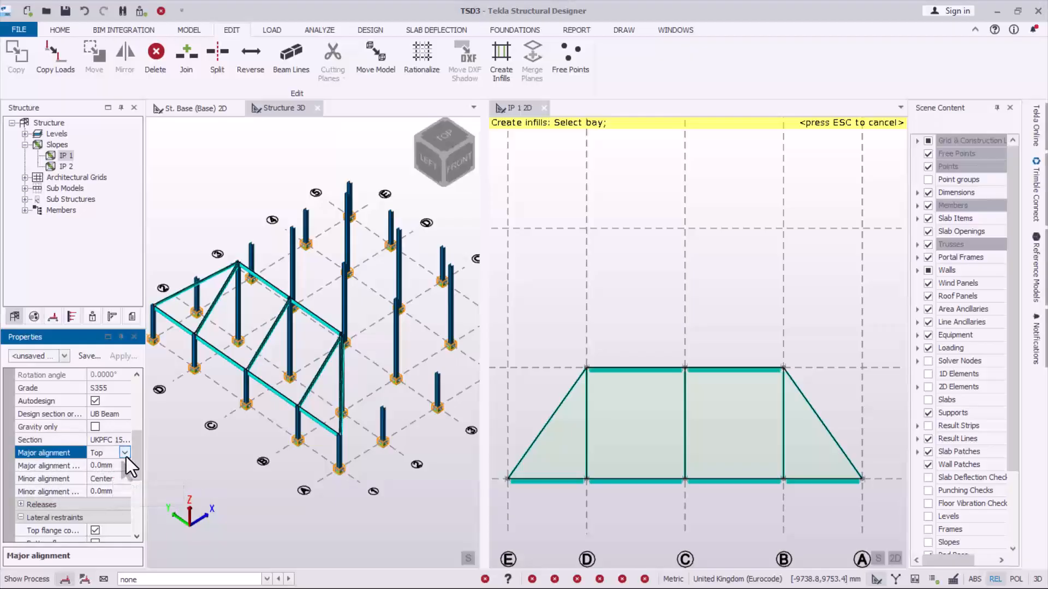
left_click(125, 453)
left_click(107, 506)
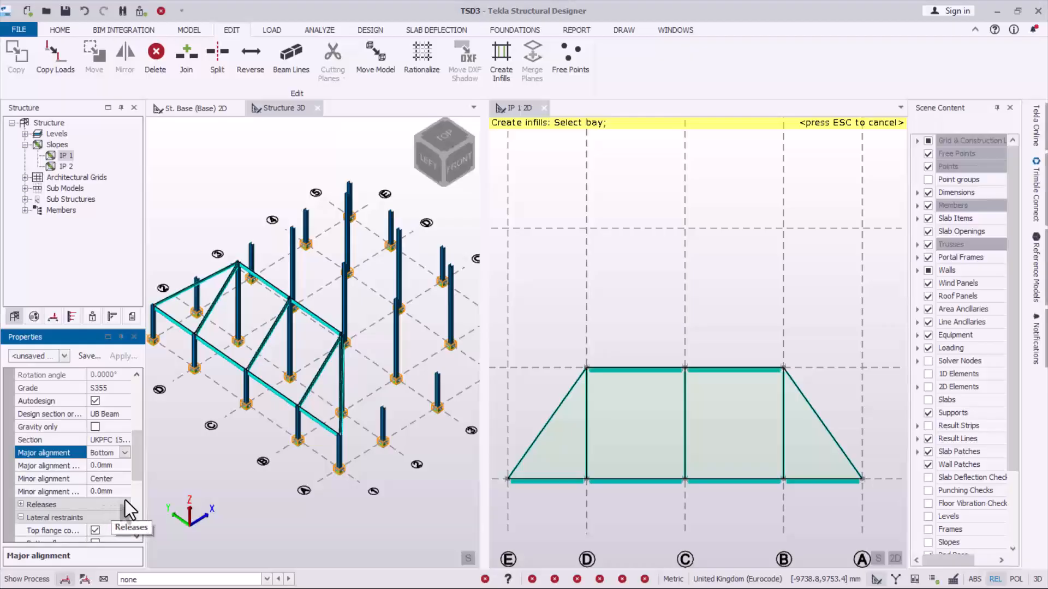
- Create the infill purlins in all four bays of slope IP 1 between grid lines E and A, and end infill creation
mouse_move(630, 448)
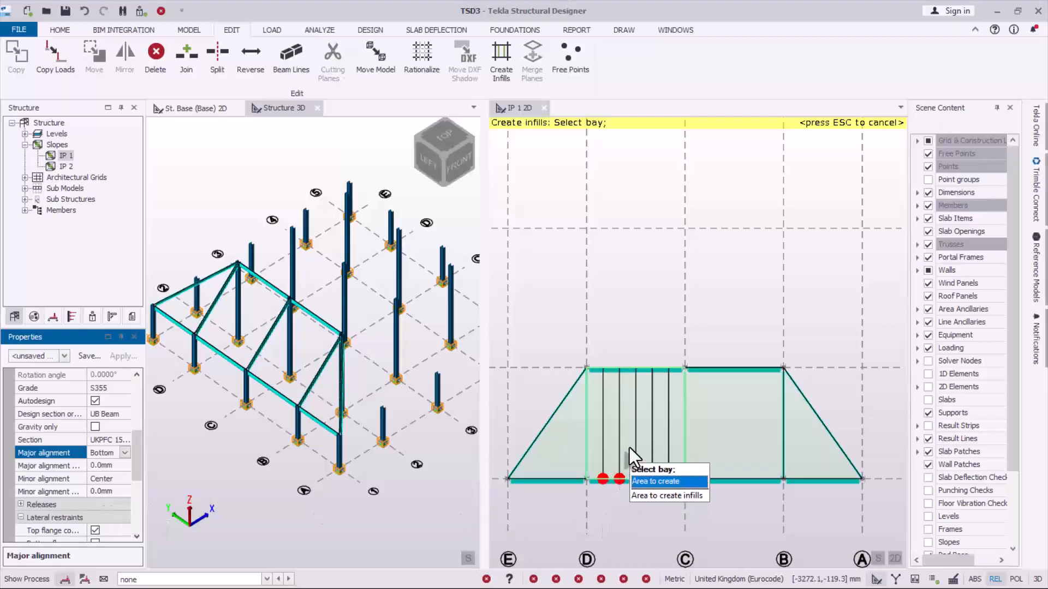
left_click(651, 421)
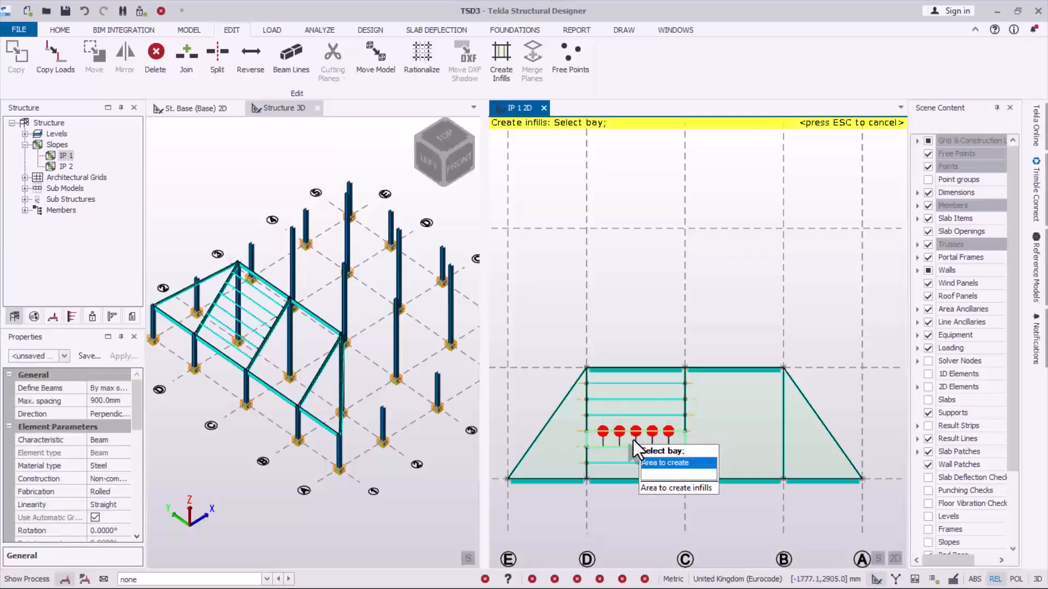
left_click(562, 451)
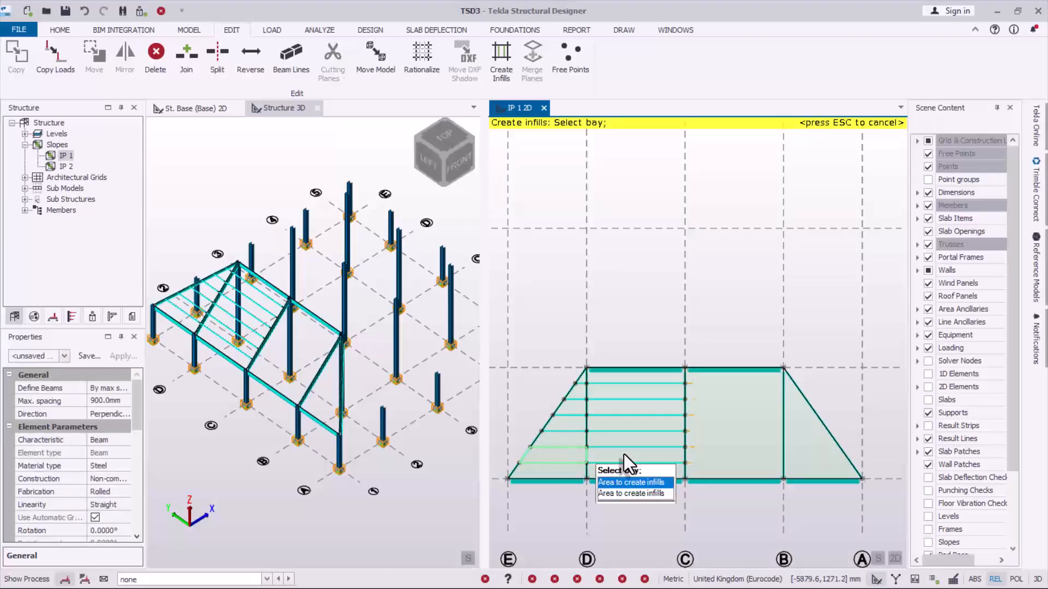
left_click(769, 447)
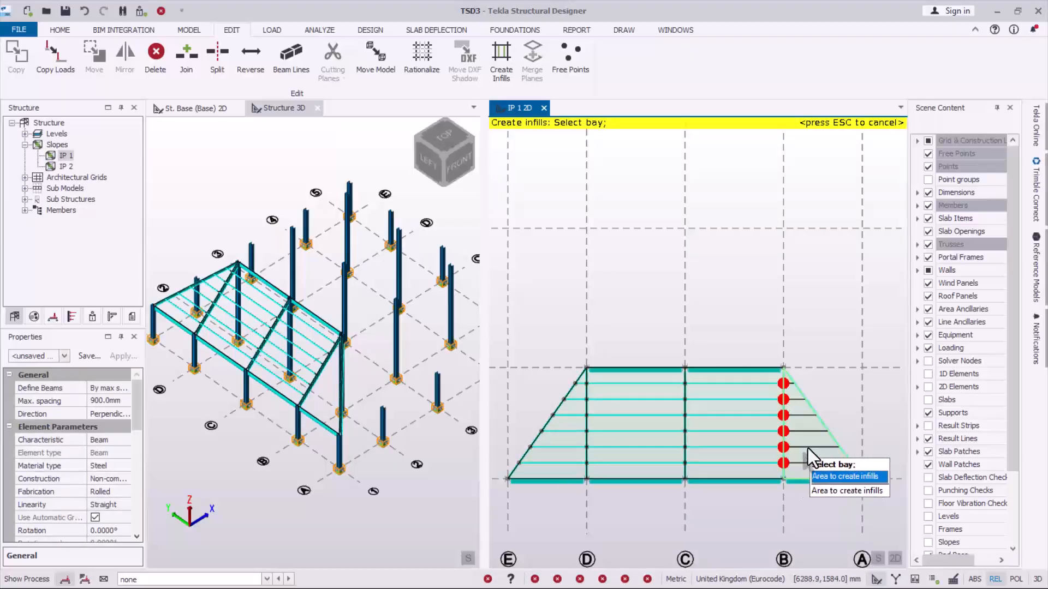
left_click(806, 450)
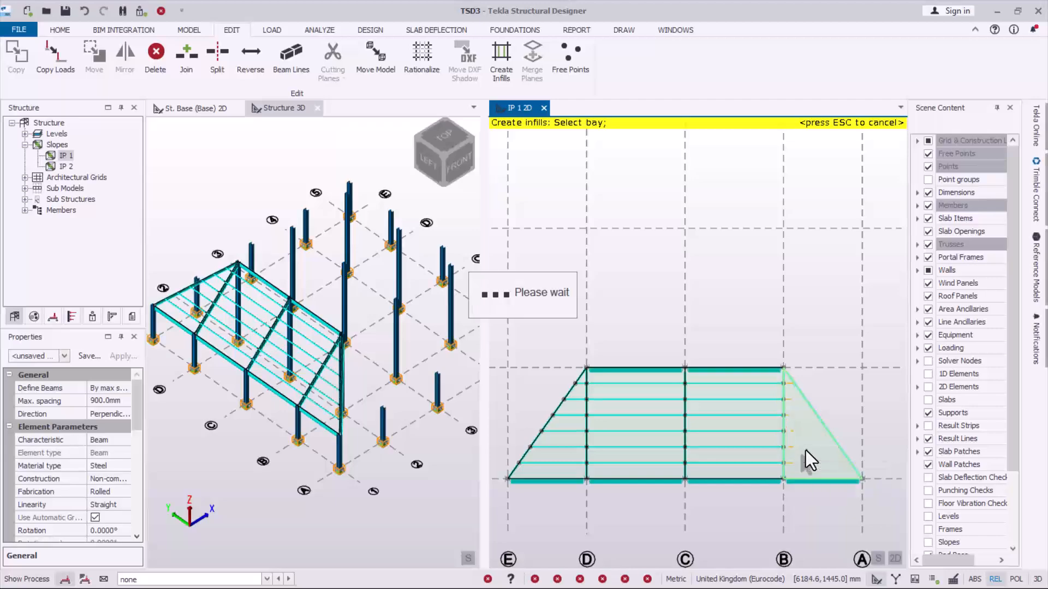
scroll(251, 355, "up", 5)
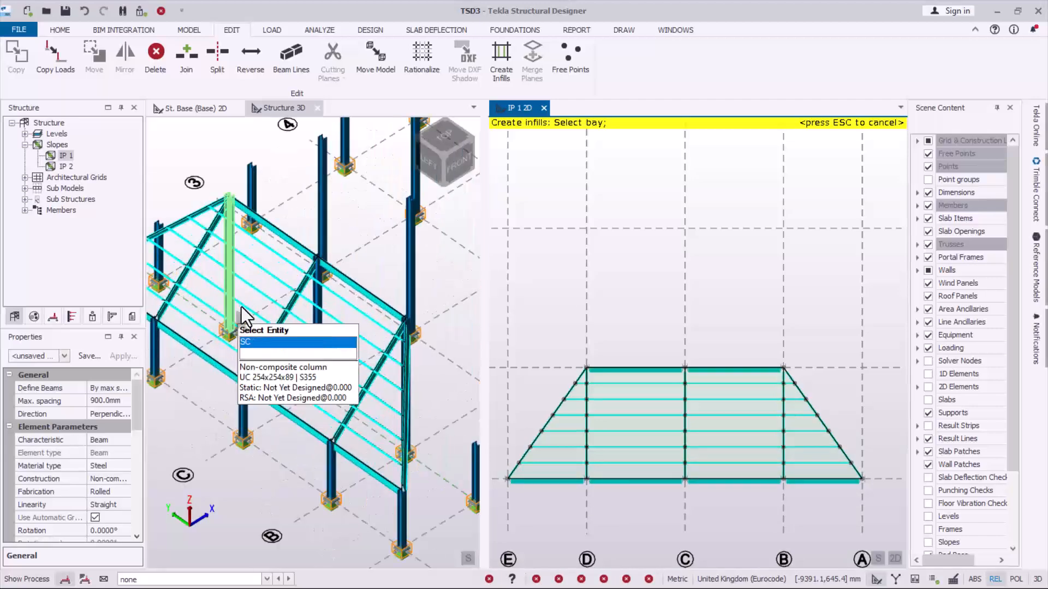
scroll(254, 348, "down", 6)
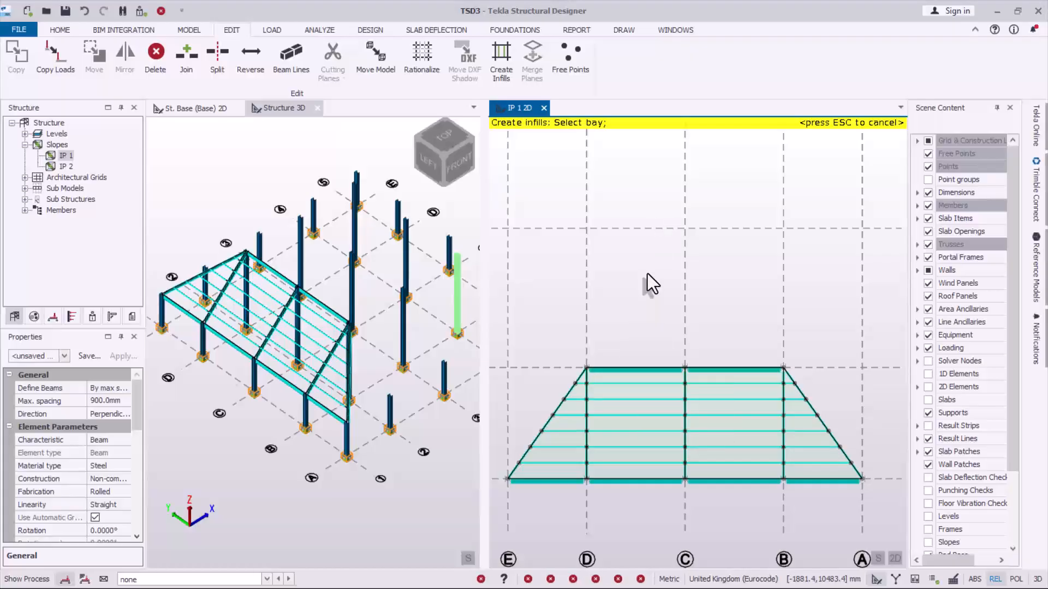
key("Escape")
- Open the 2D view of slope IP 2 and display the slopes in the Structure 3D view
scroll(647, 313, "down", 1)
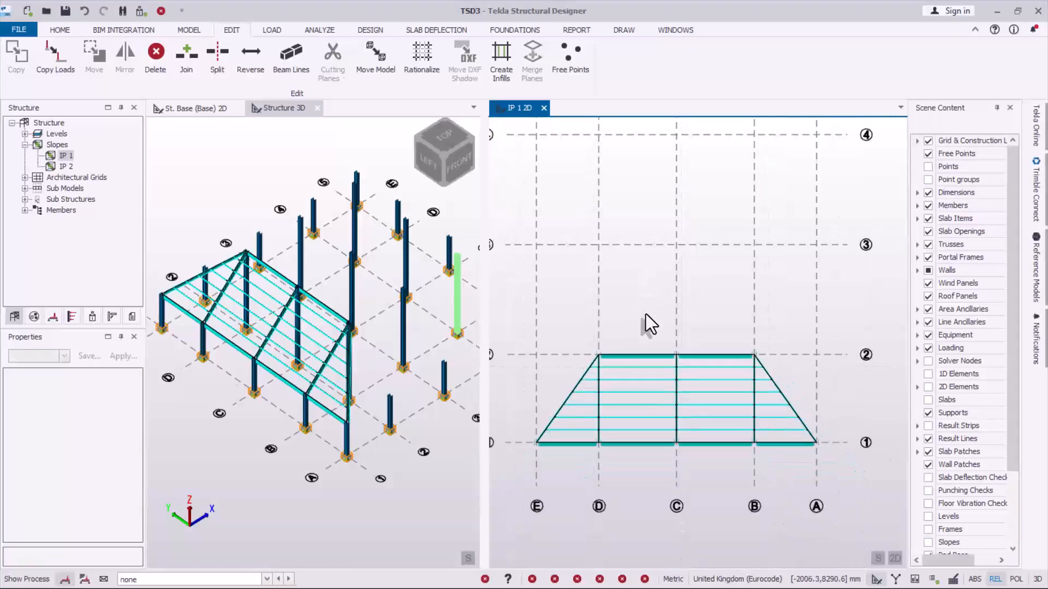
scroll(646, 314, "down", 1)
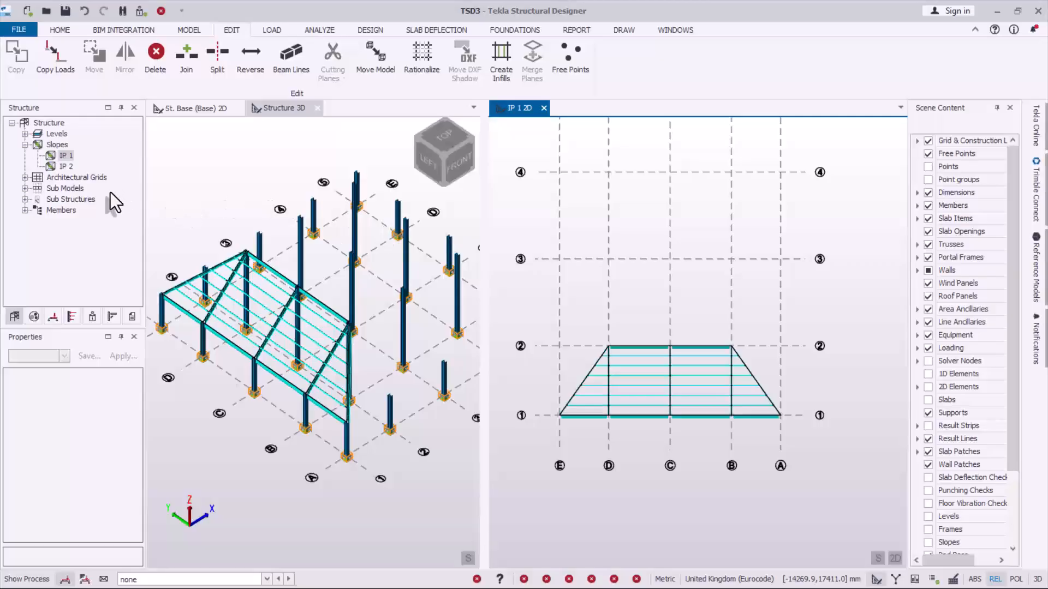
double_click(65, 167)
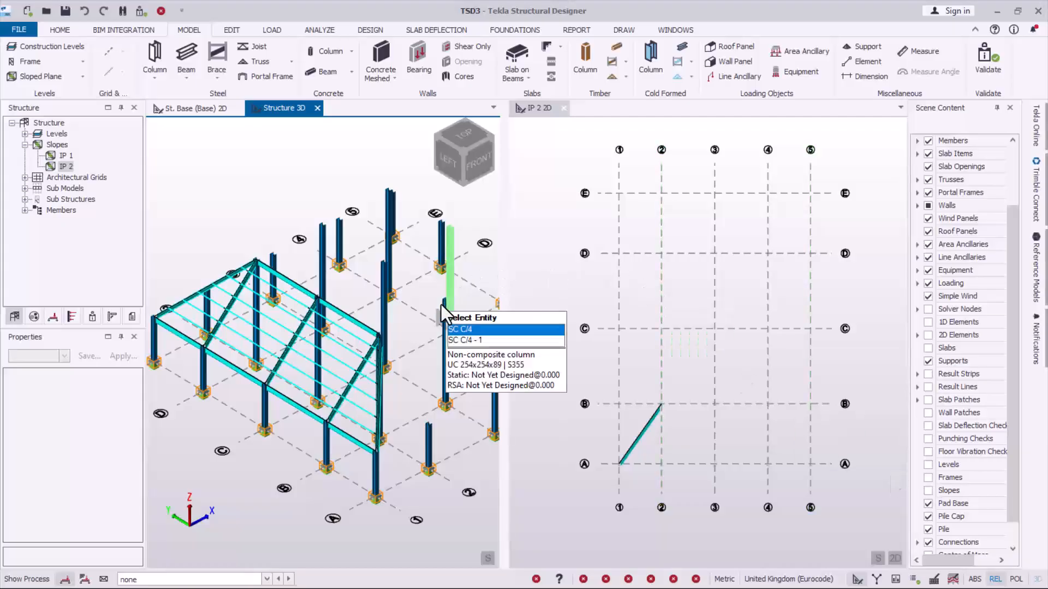
scroll(303, 286, "down", 1)
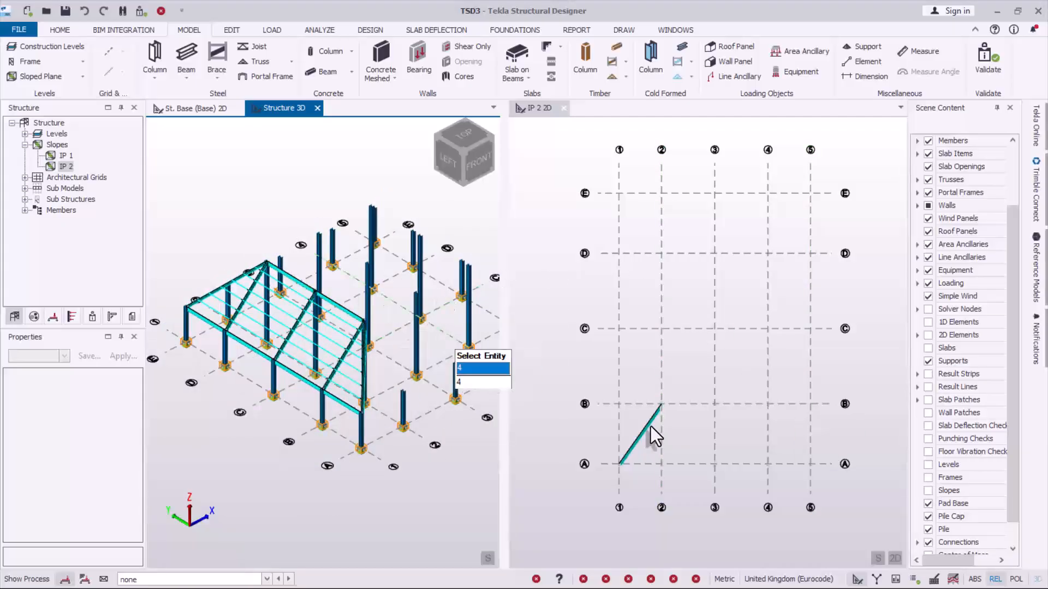
left_click(929, 490)
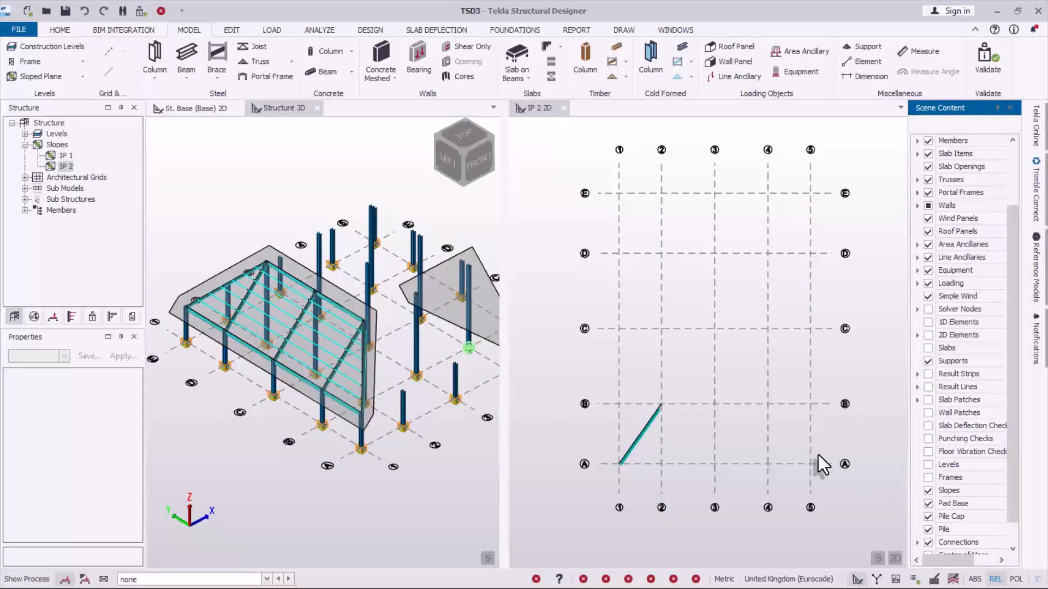
scroll(428, 306, "up", 1)
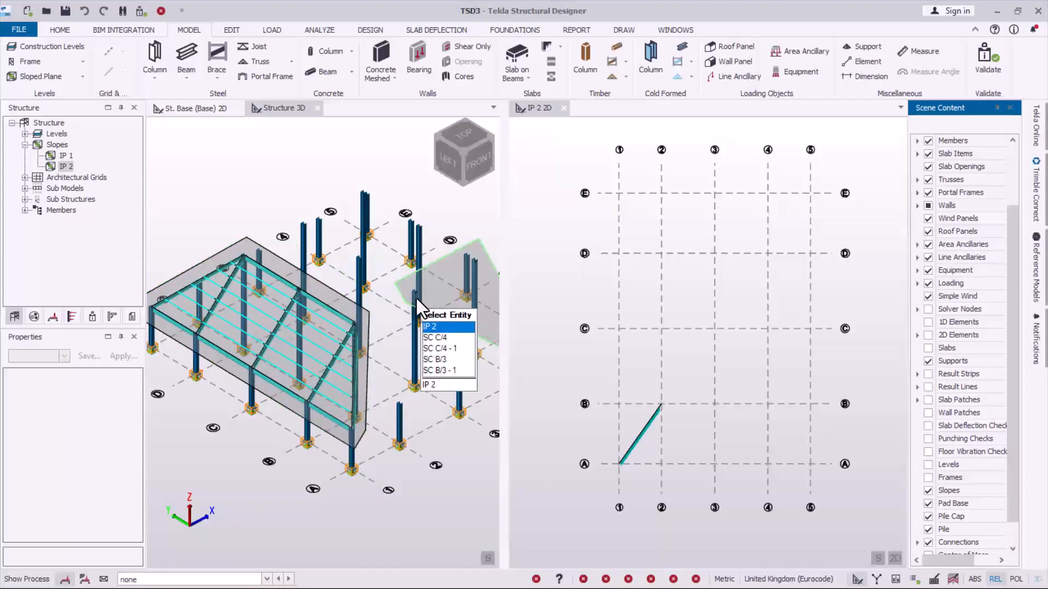
scroll(438, 346, "up", 1)
scroll(281, 384, "down", 2)
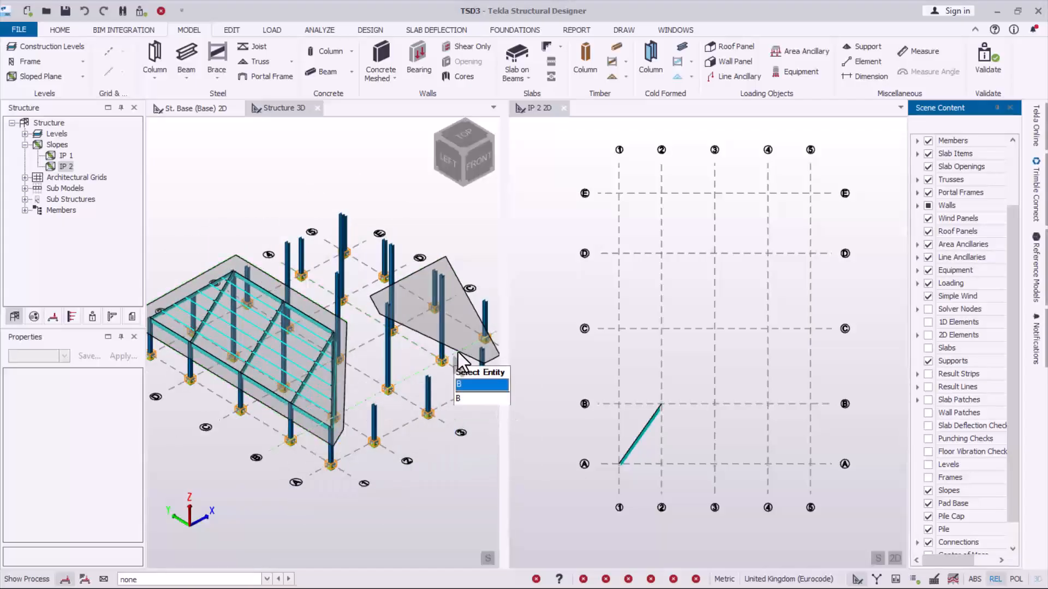
scroll(416, 326, "up", 1)
scroll(422, 300, "up", 1)
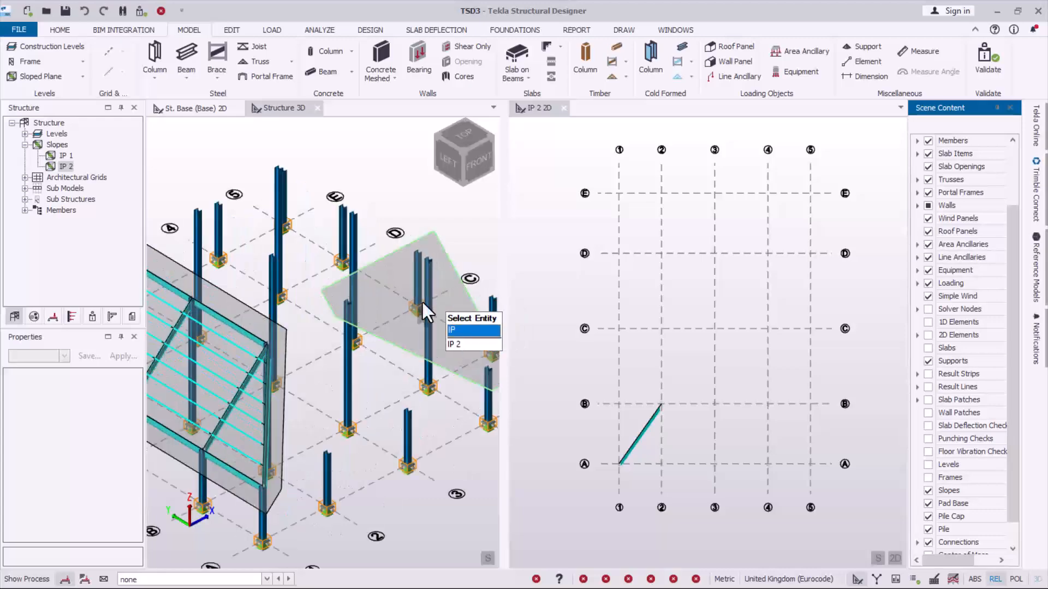
scroll(354, 302, "down", 2)
scroll(469, 286, "up", 2)
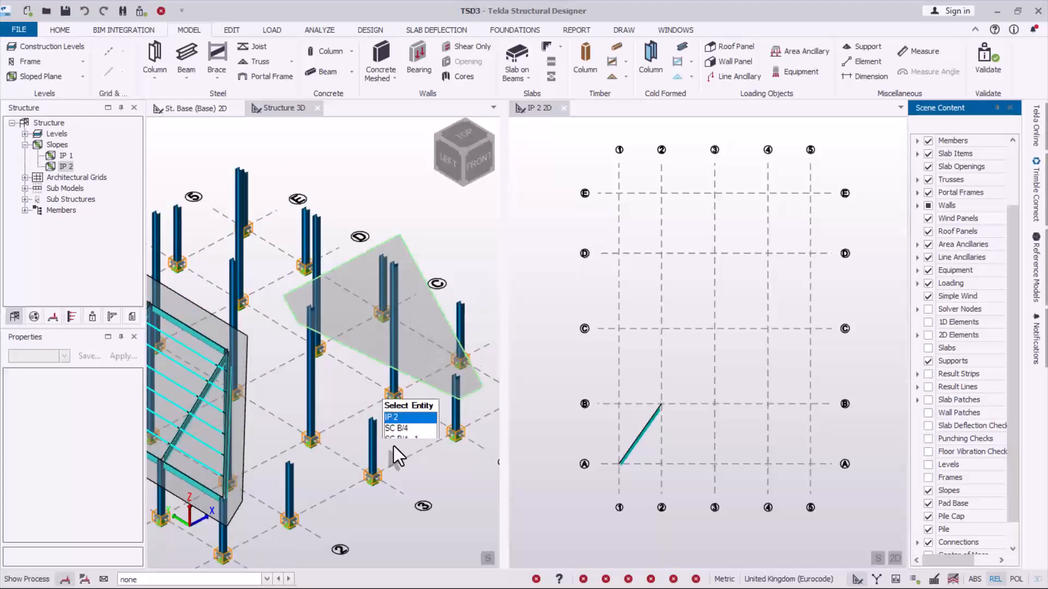
- Start a rolled non-composite steel beam in the IP 2 2D view with section UB 305x102x25
left_click(572, 145)
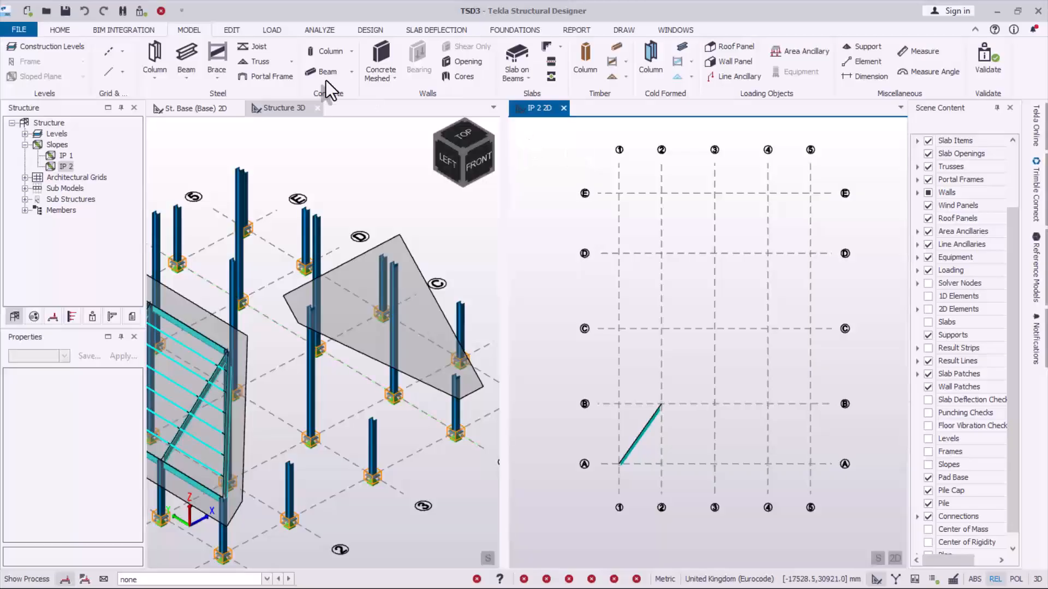
left_click(193, 56)
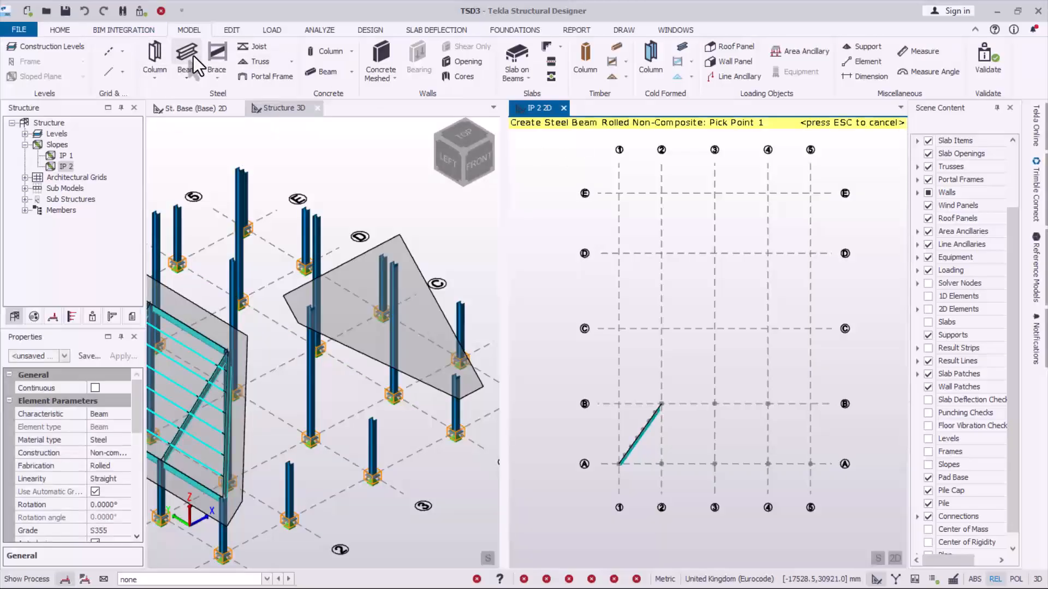
left_click(129, 431)
scroll(134, 437, "down", 3)
left_click_drag(135, 457, 131, 475)
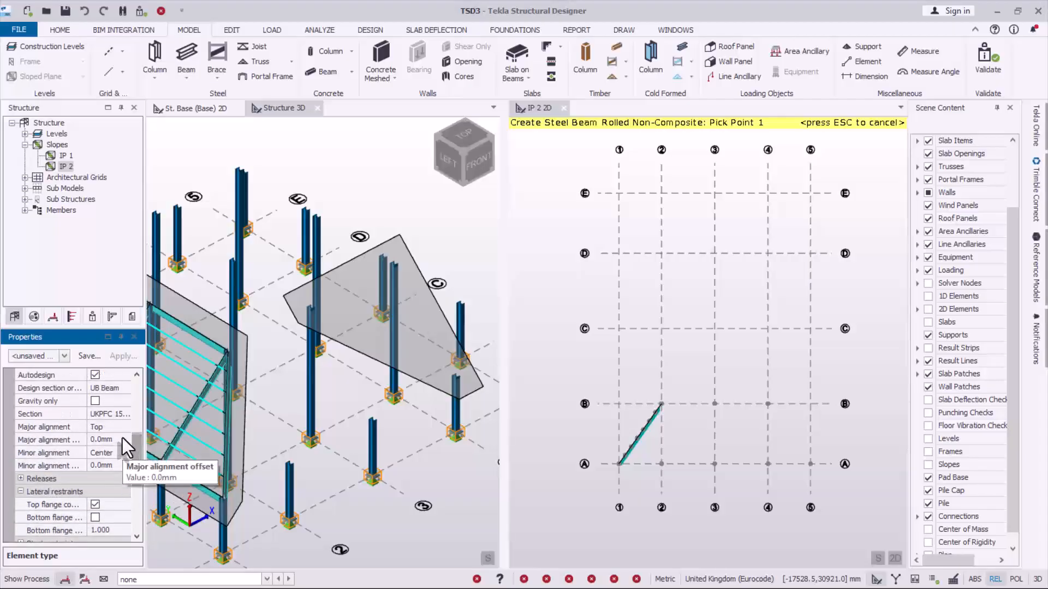
left_click(123, 415)
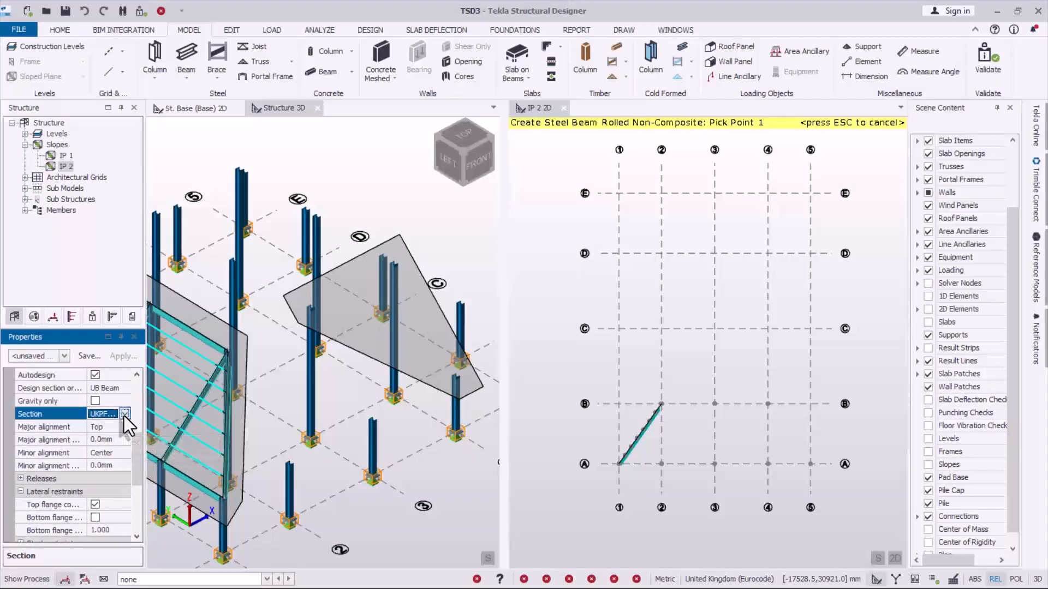
left_click(124, 414)
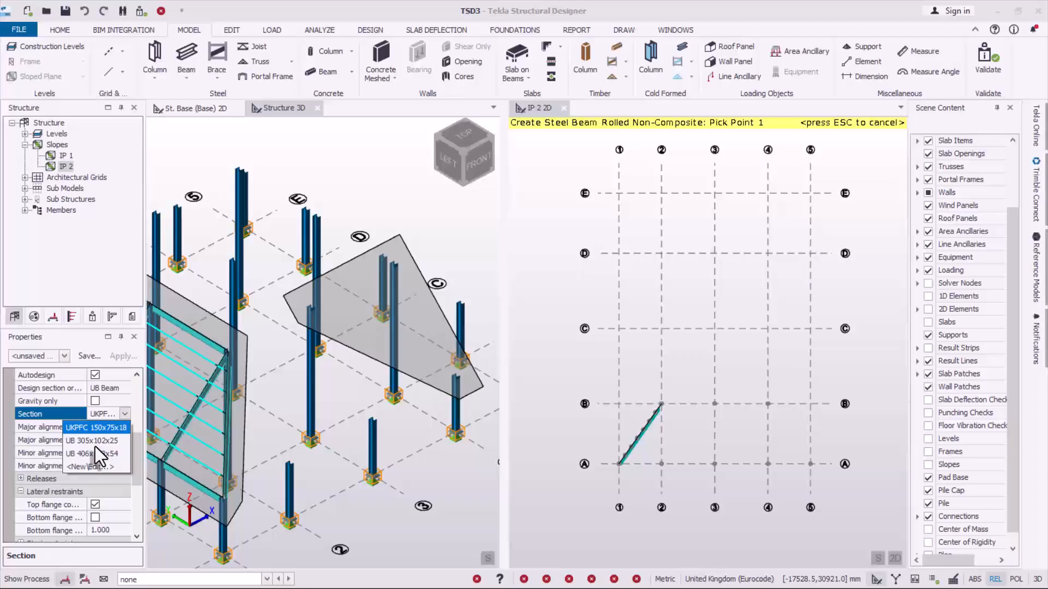
left_click(95, 446)
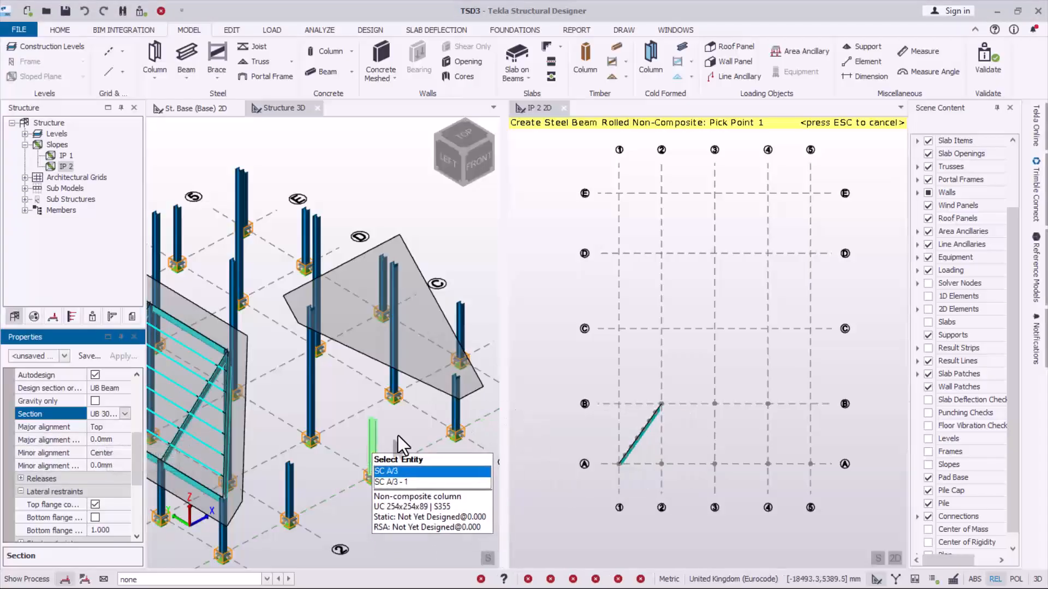
- Place rafter beams on slope IP 2 along grid lines 2, 3 and 4, each running from grid line A to B
left_click(666, 430)
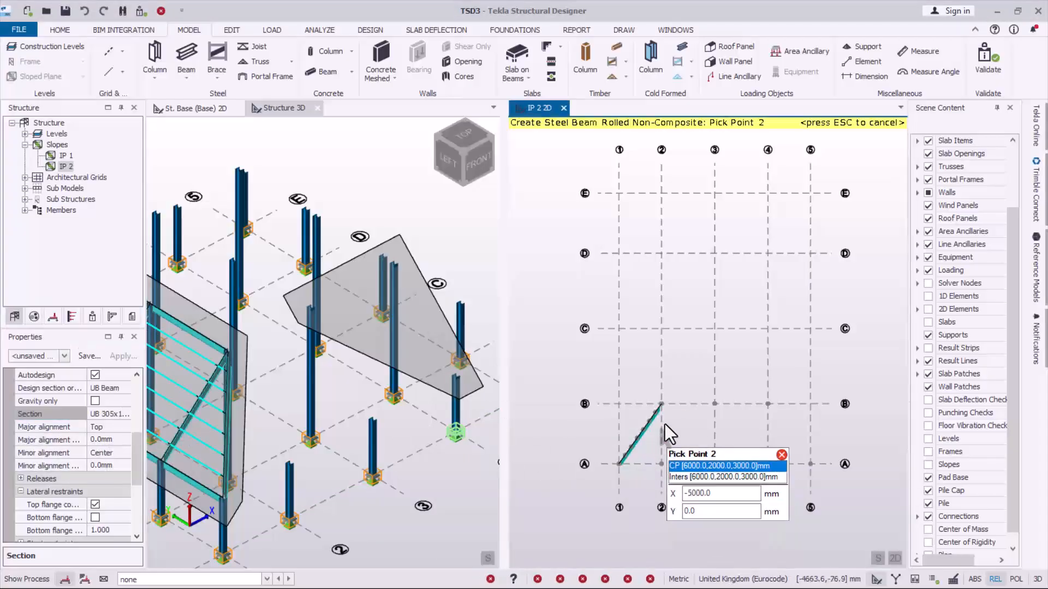
left_click(662, 407)
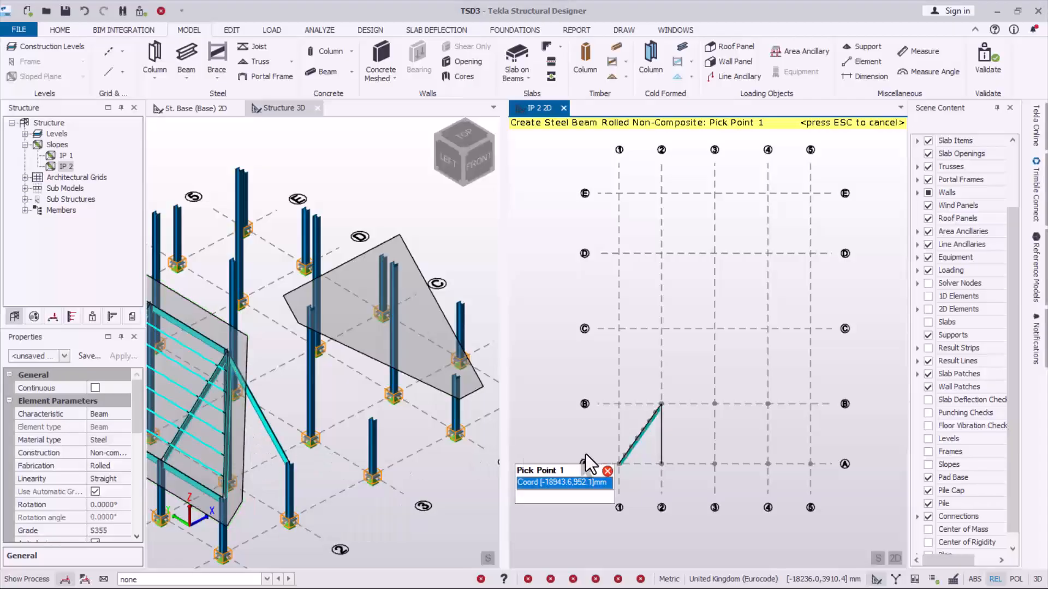
left_click(714, 464)
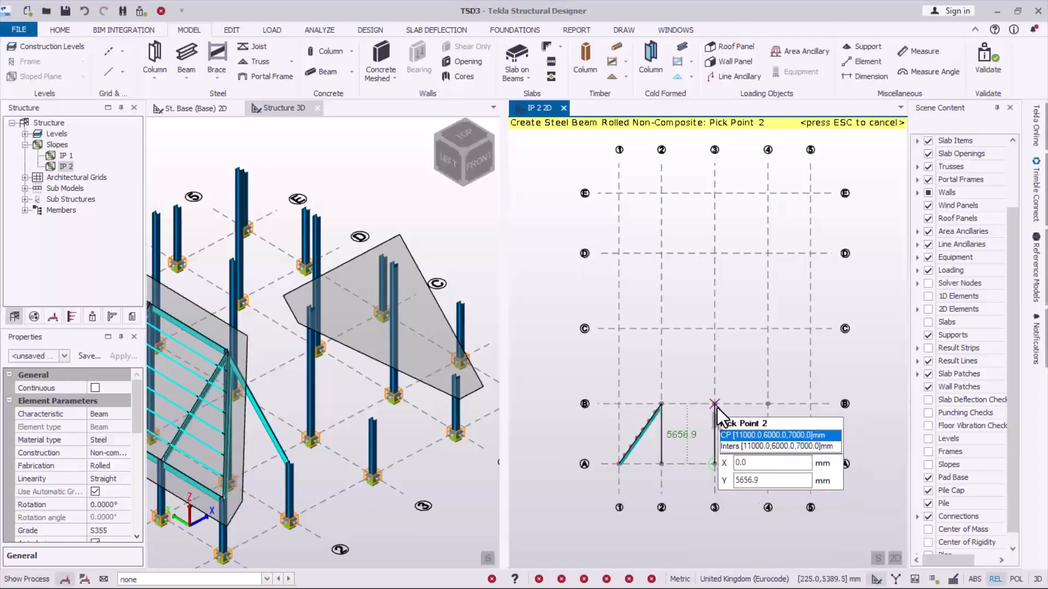
left_click(715, 405)
left_click(768, 464)
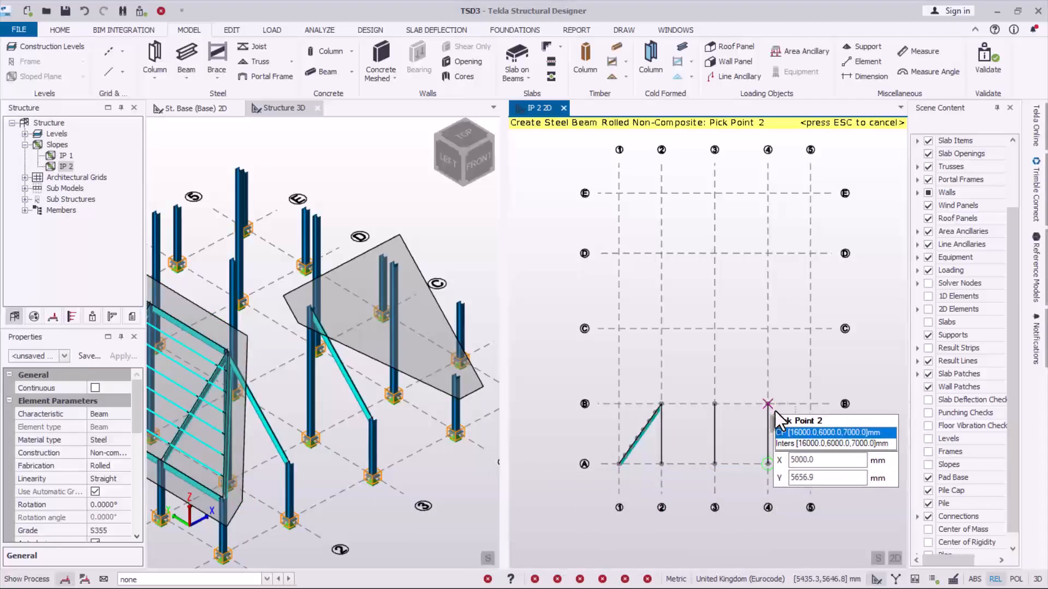
left_click(774, 410)
- Place the hip beam from grid point 5/A to 4/B and the beams along grid line B from 2 to 3 and 3 to 4
left_click(812, 465)
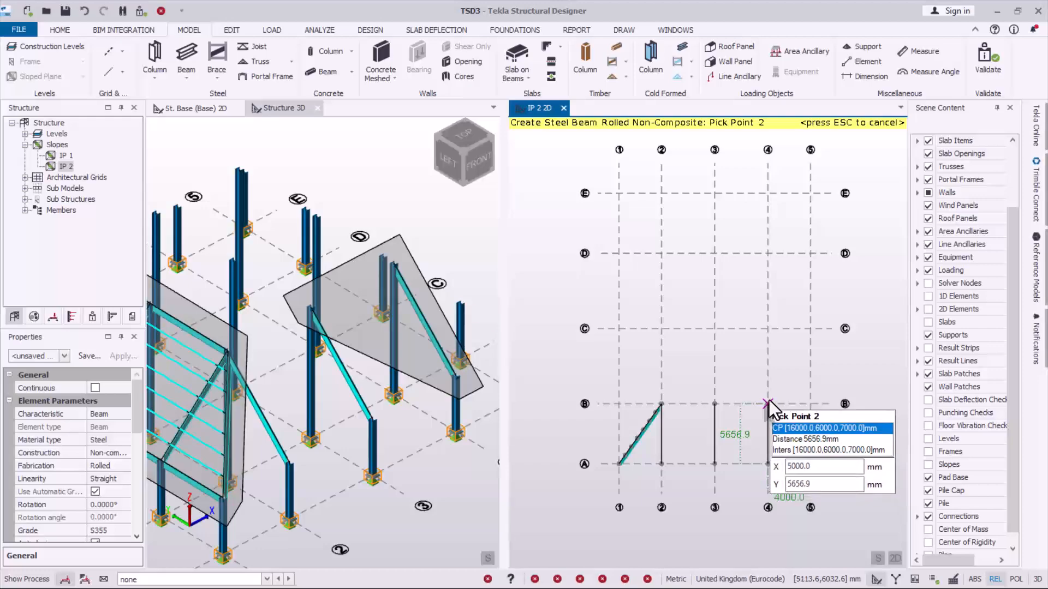
left_click(768, 401)
left_click(661, 404)
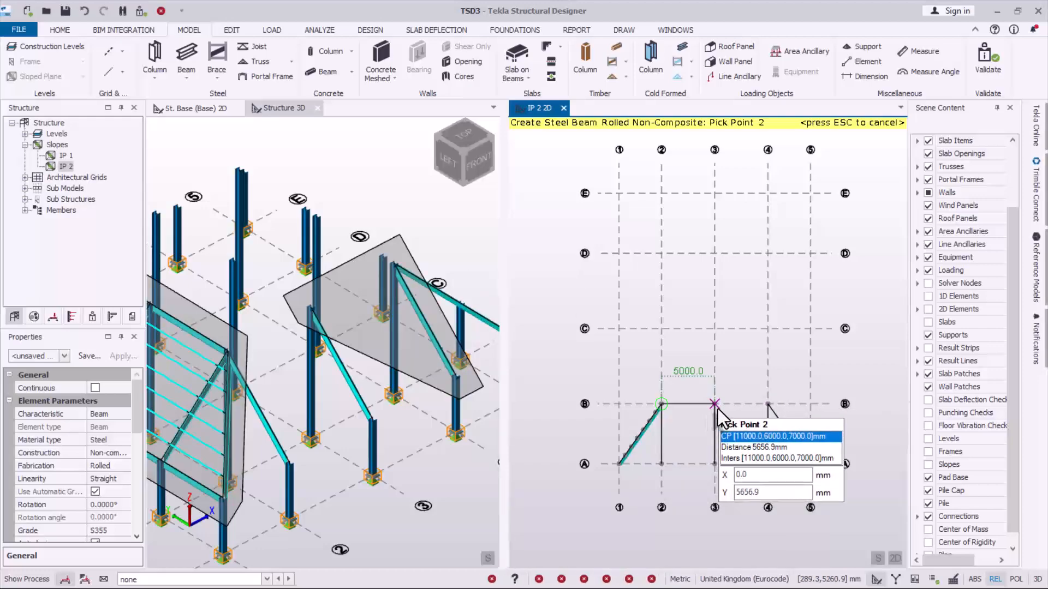
left_click(717, 408)
left_click(716, 406)
left_click(763, 405)
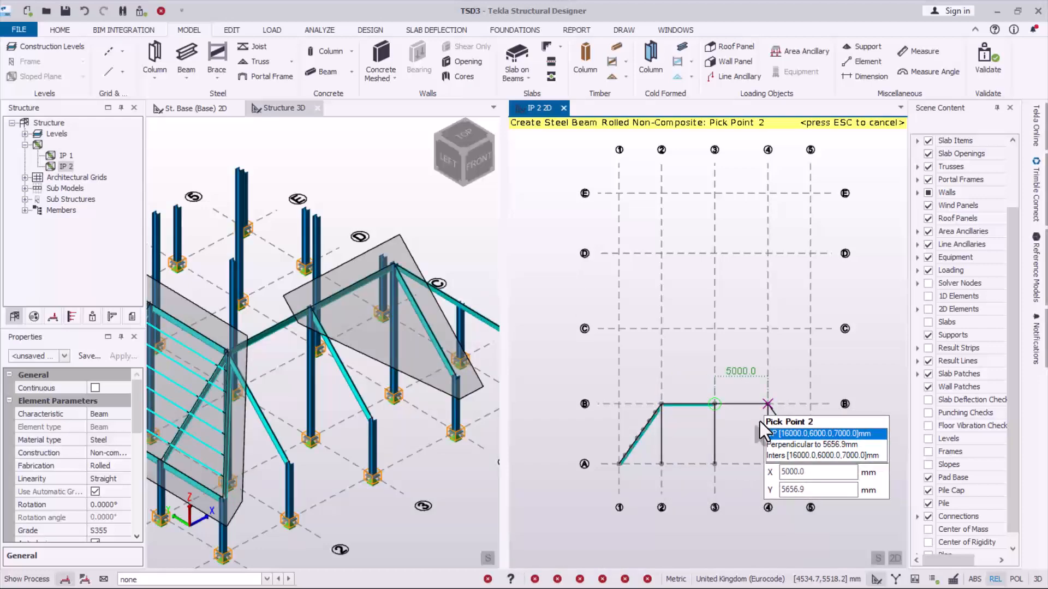
- Place the eaves beams along grid line A bay by bay from grid line 1 to 5, and end beam creation
left_click(623, 464)
left_click(662, 466)
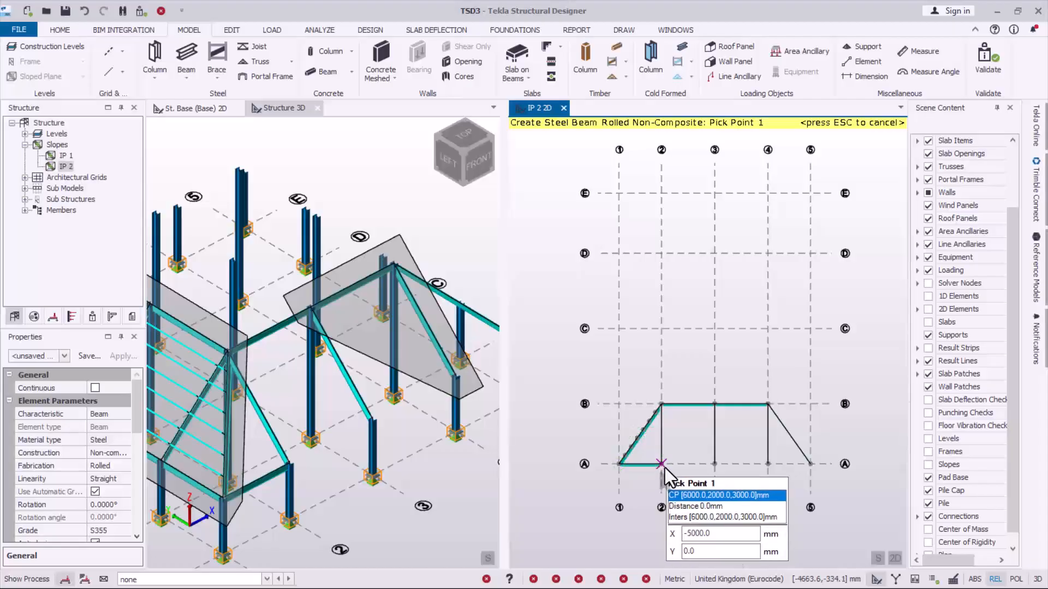
left_click(662, 464)
left_click(715, 464)
left_click(714, 465)
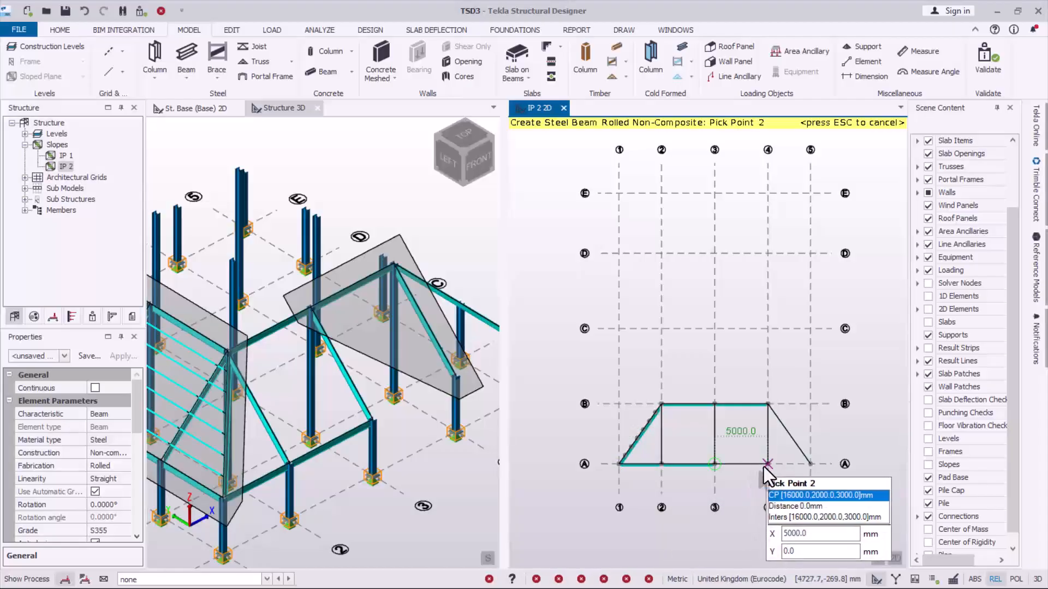
left_click(768, 465)
left_click(767, 464)
left_click(810, 464)
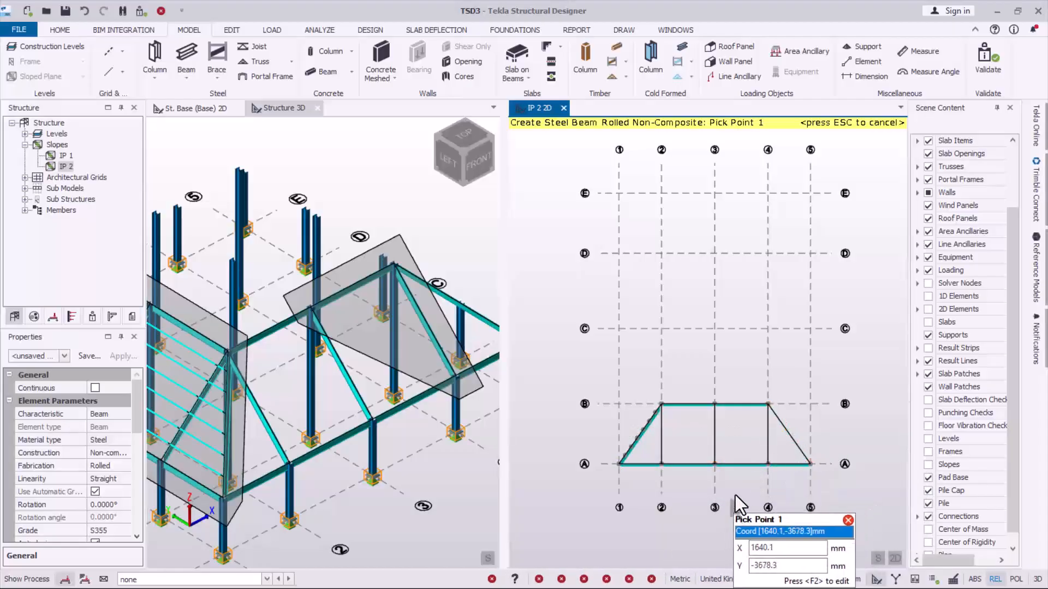
scroll(709, 463, "up", 3)
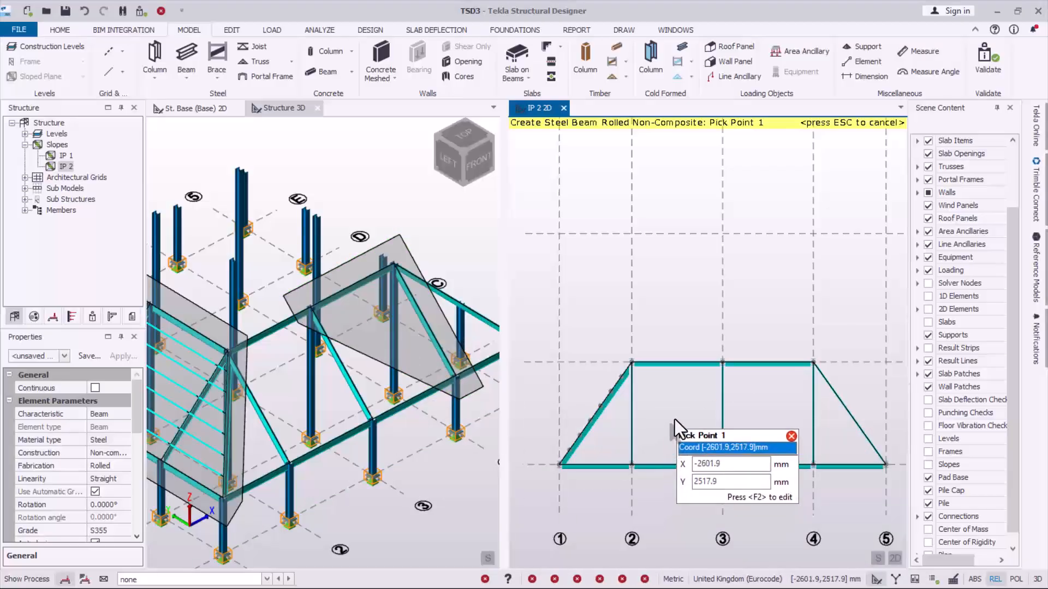
key("Escape")
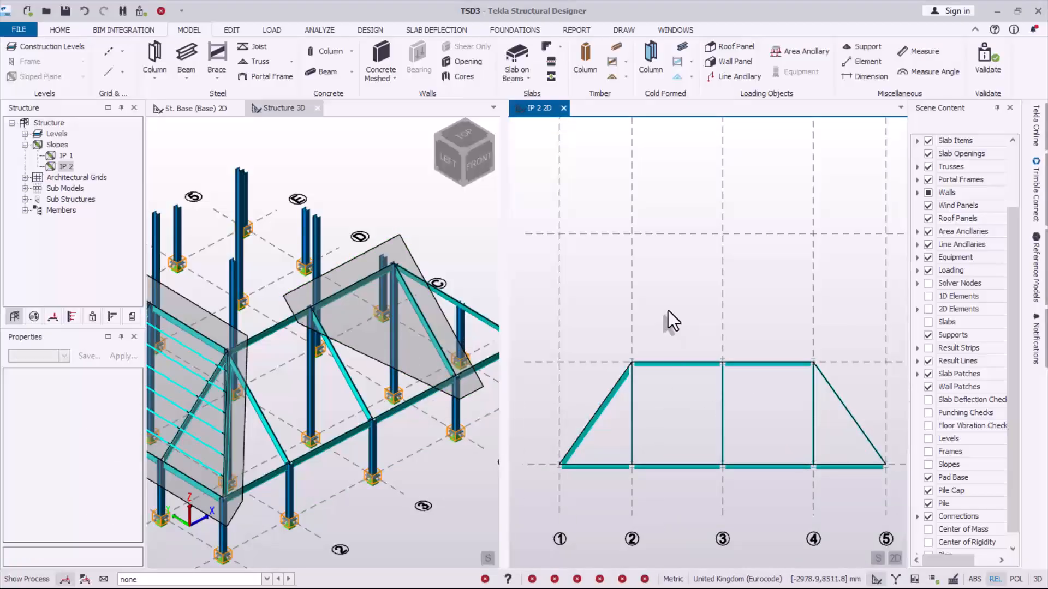
- Start creating infills on slope IP 2, defining the beams by maximum spacing with a value of 900 mm
left_click(240, 32)
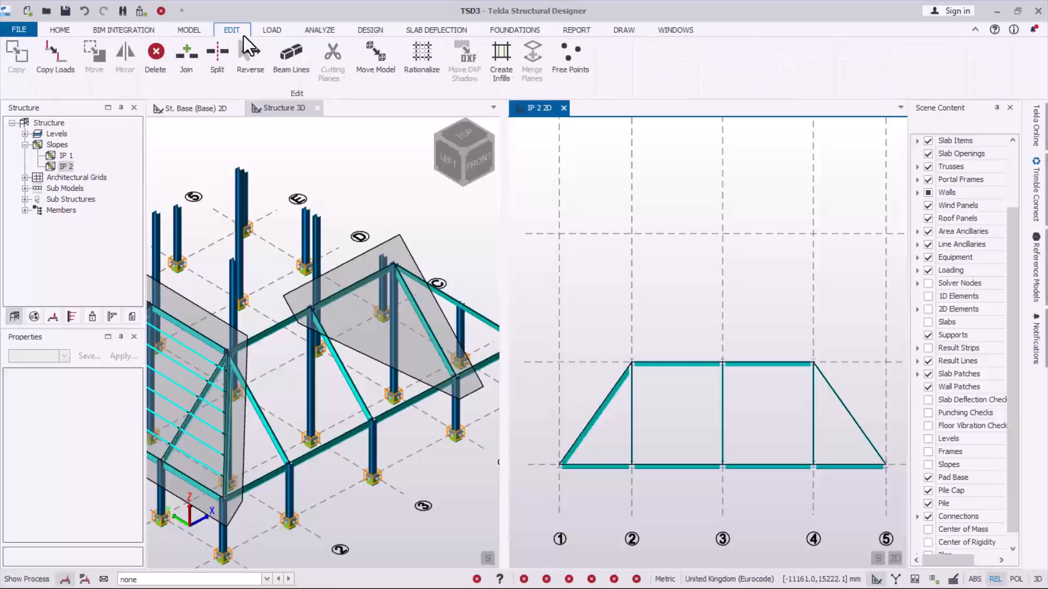
left_click(506, 63)
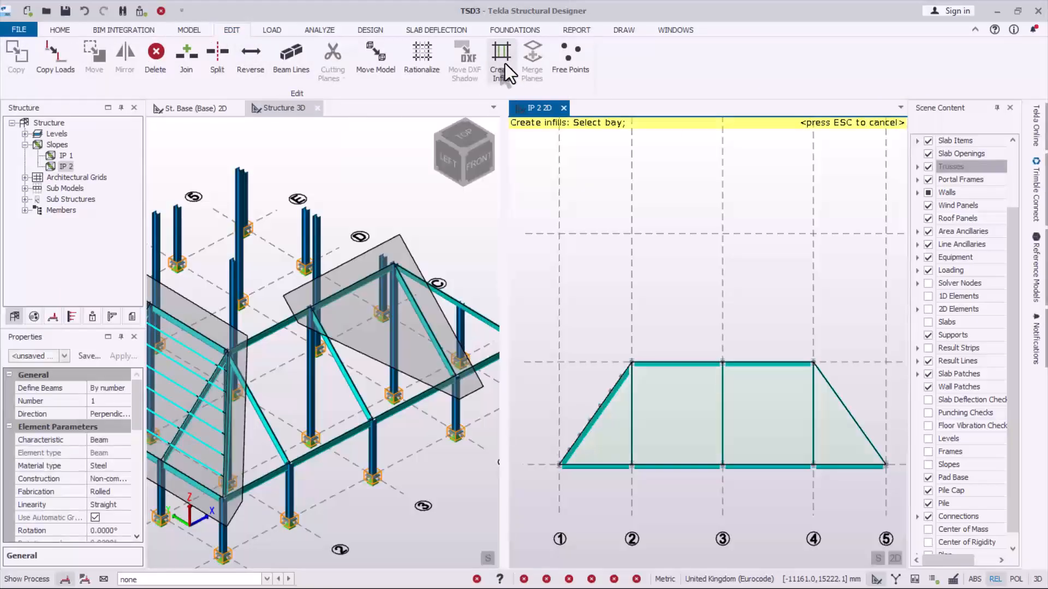
left_click(107, 389)
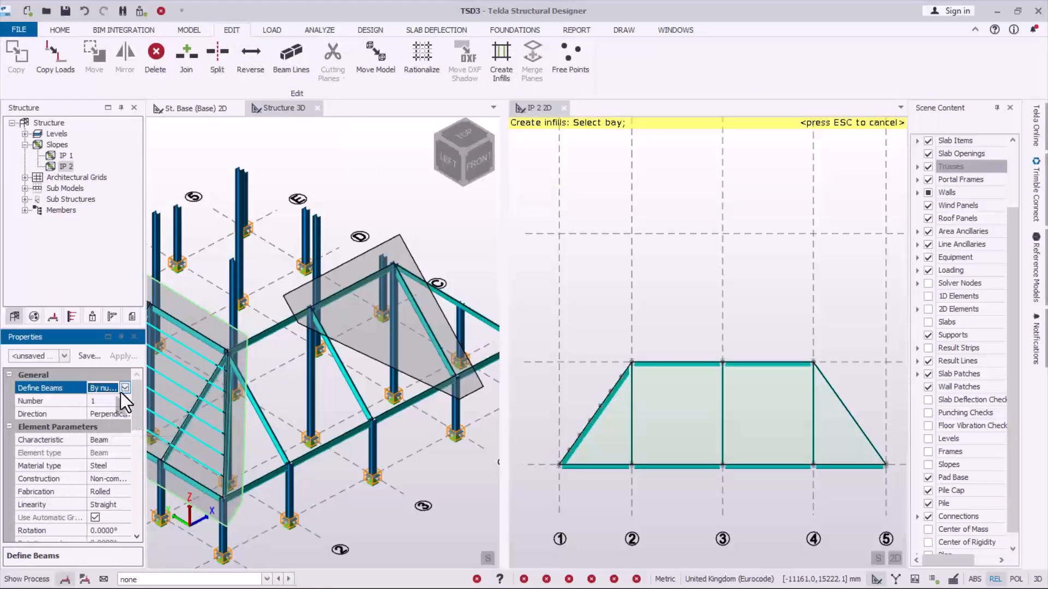
left_click(124, 388)
left_click(100, 428)
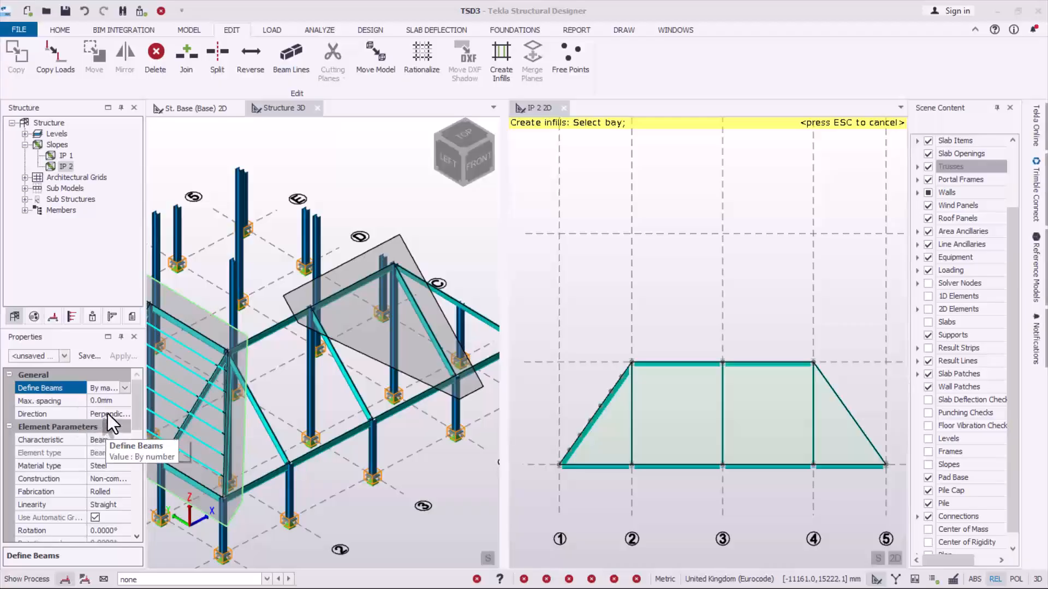
left_click(115, 405)
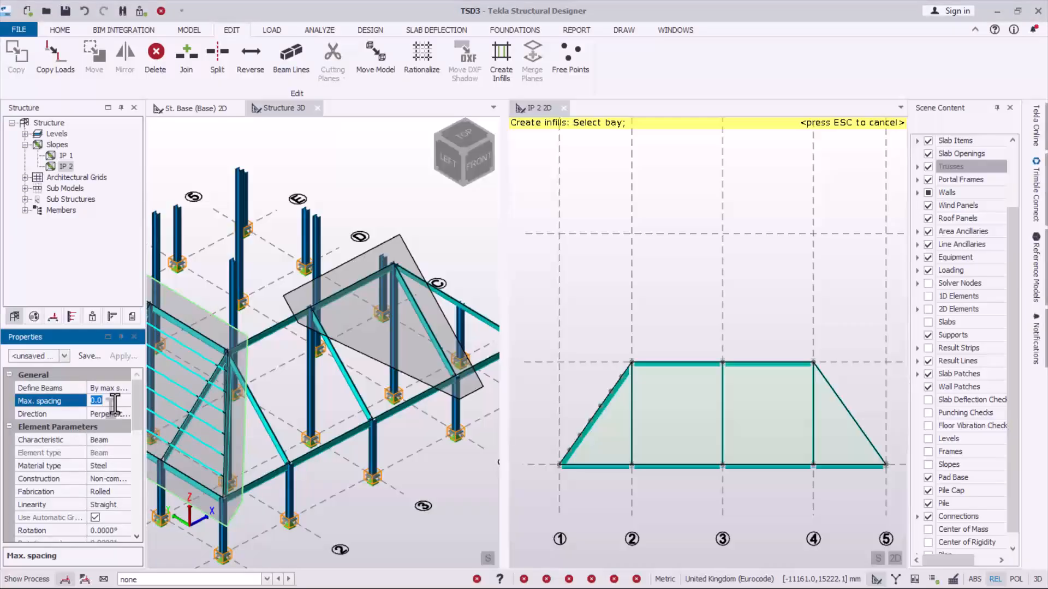
type("900")
key("Return")
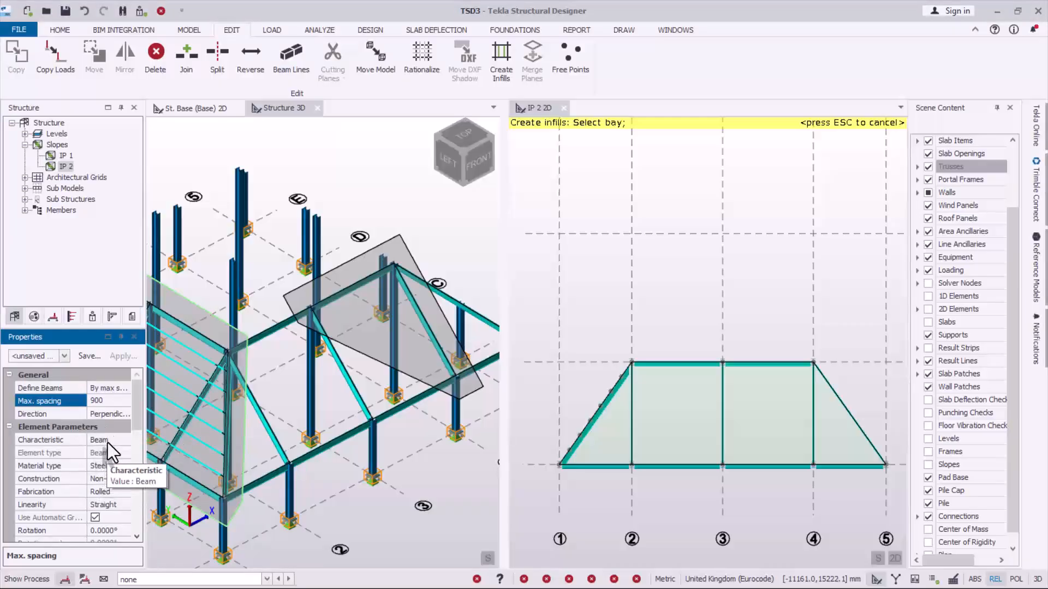
- Set the infill members' section to UKPFC 150x75x18 and their major alignment to Bottom
left_click(108, 442)
left_click_drag(137, 421, 137, 479)
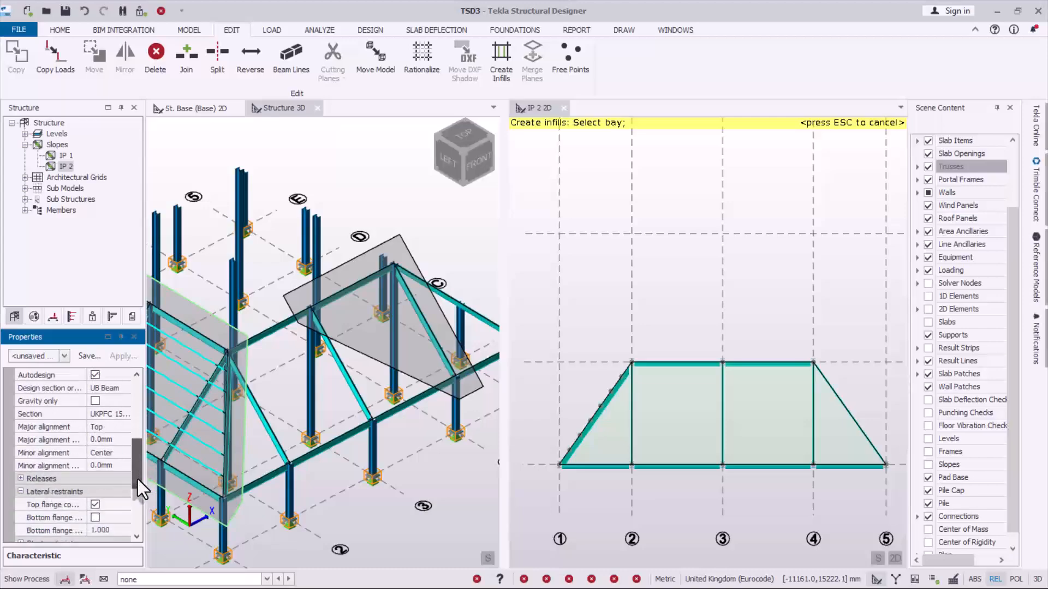
left_click(127, 418)
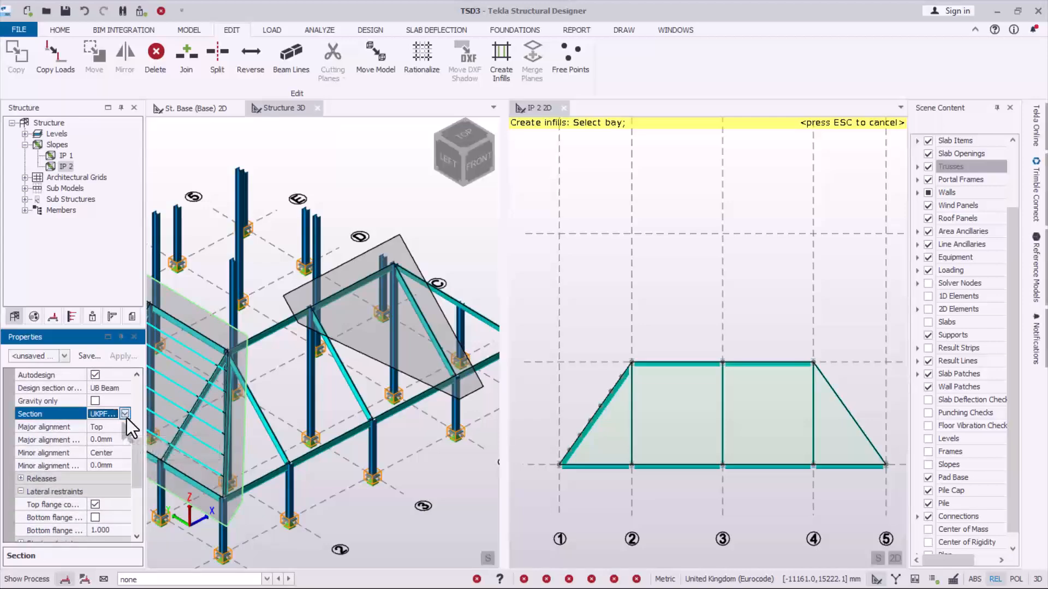
left_click(127, 418)
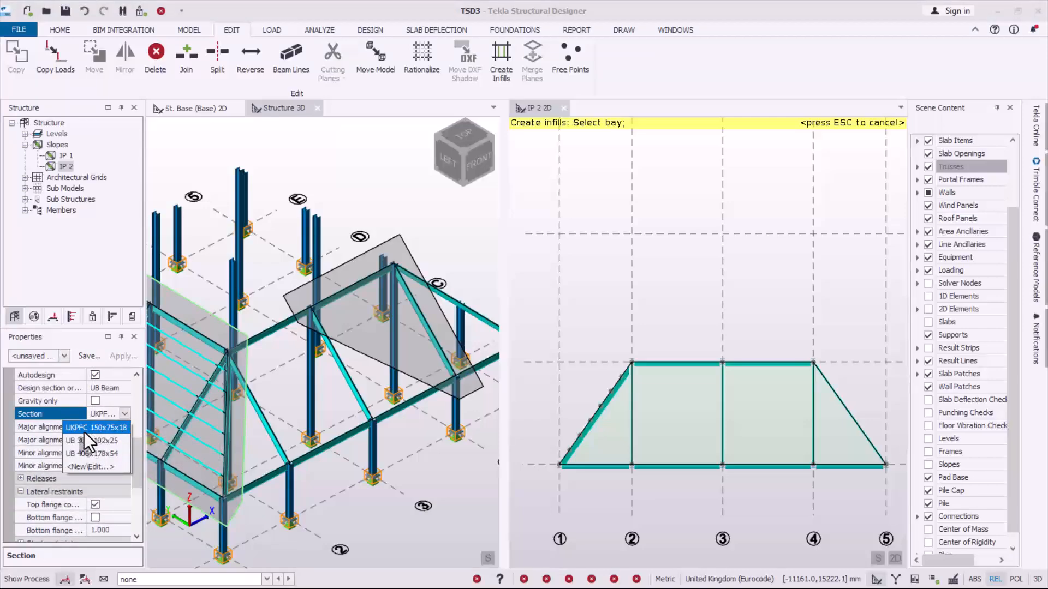
left_click(96, 431)
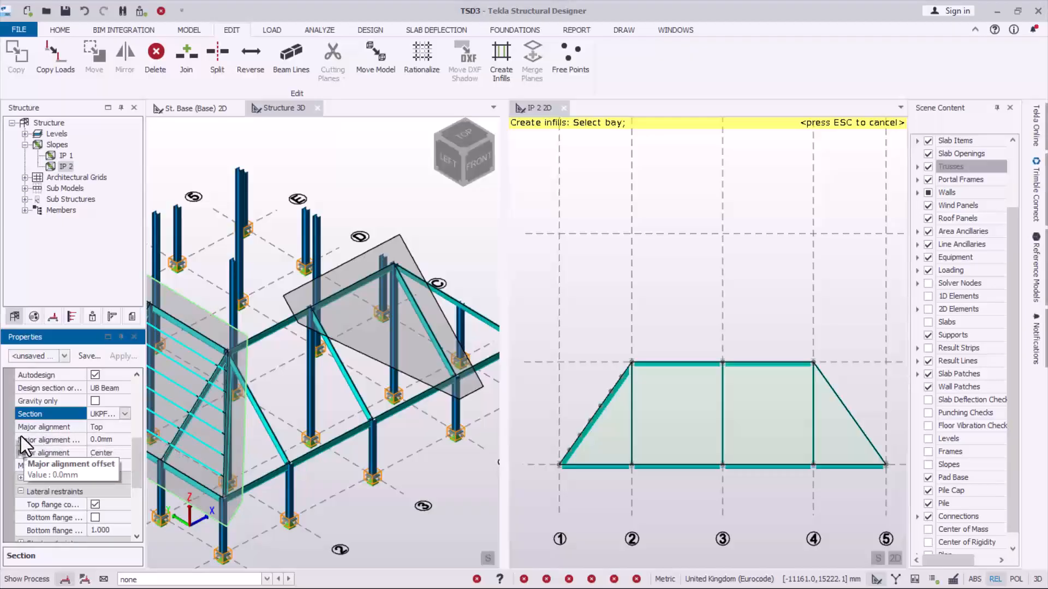
left_click(75, 429)
left_click(125, 427)
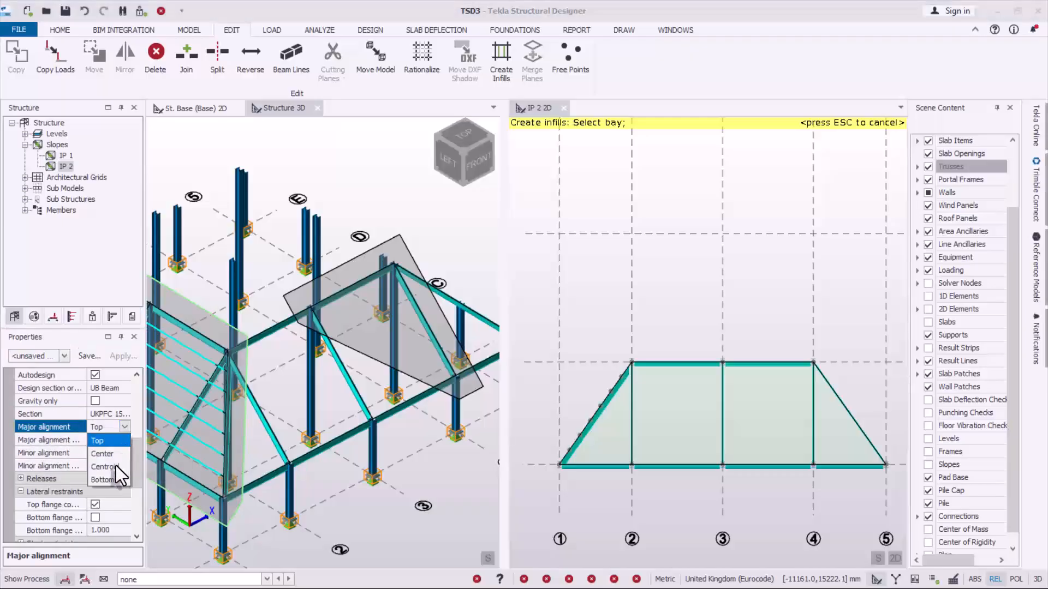
left_click(105, 441)
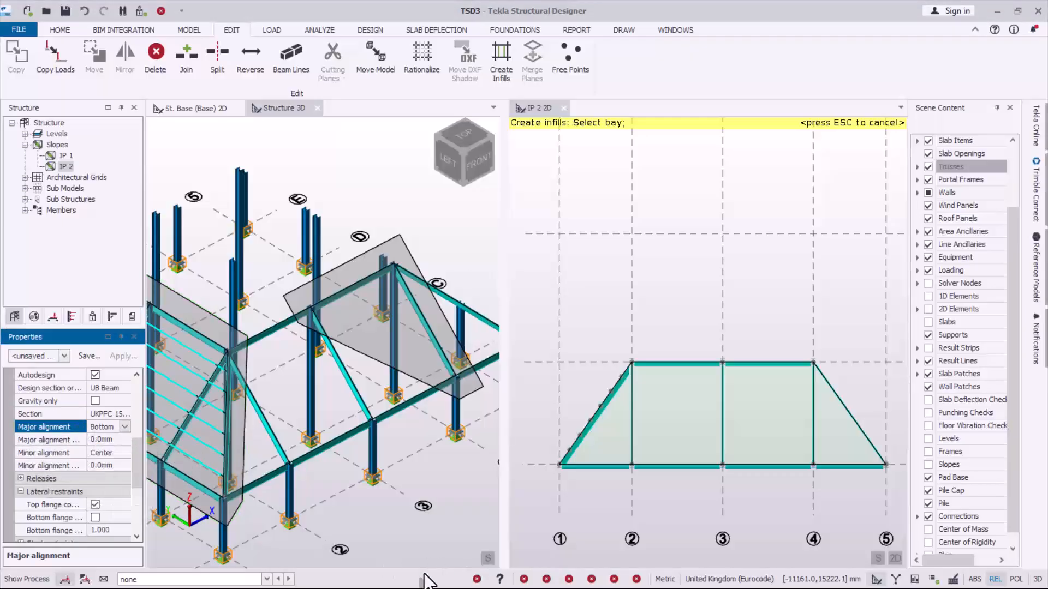
- Create infill beams in all four bays of slope IP 2 between grid lines 1 and 5
left_click(680, 417)
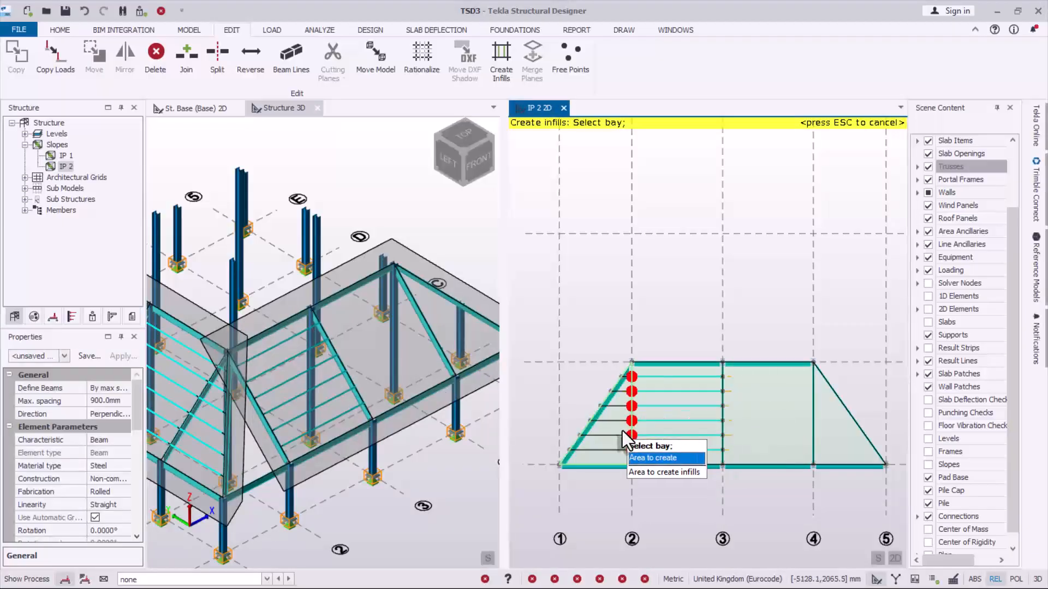
left_click(637, 437)
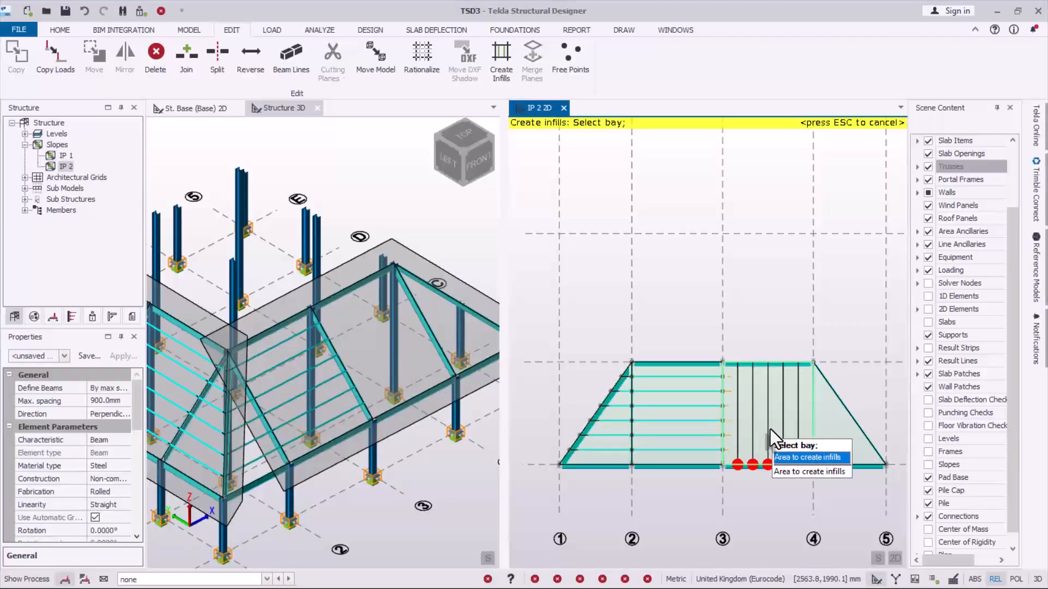
mouse_move(786, 414)
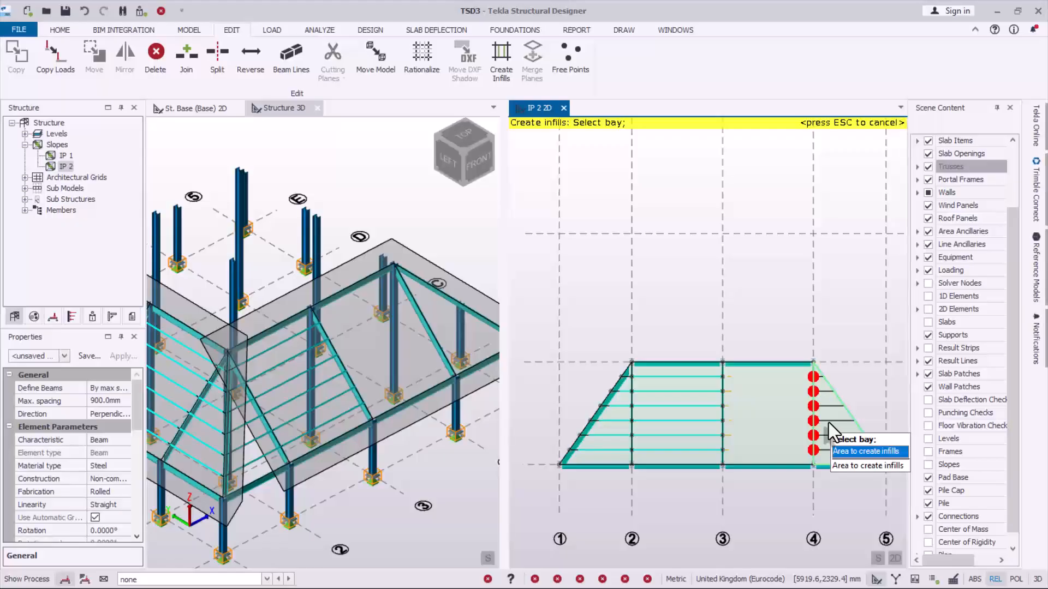
left_click(788, 416)
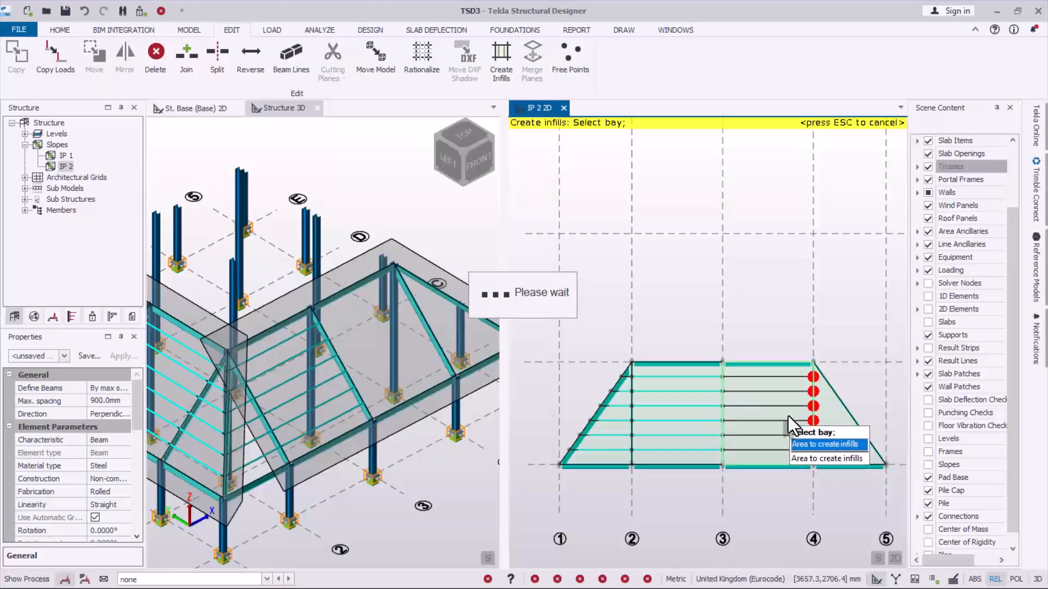
left_click(824, 427)
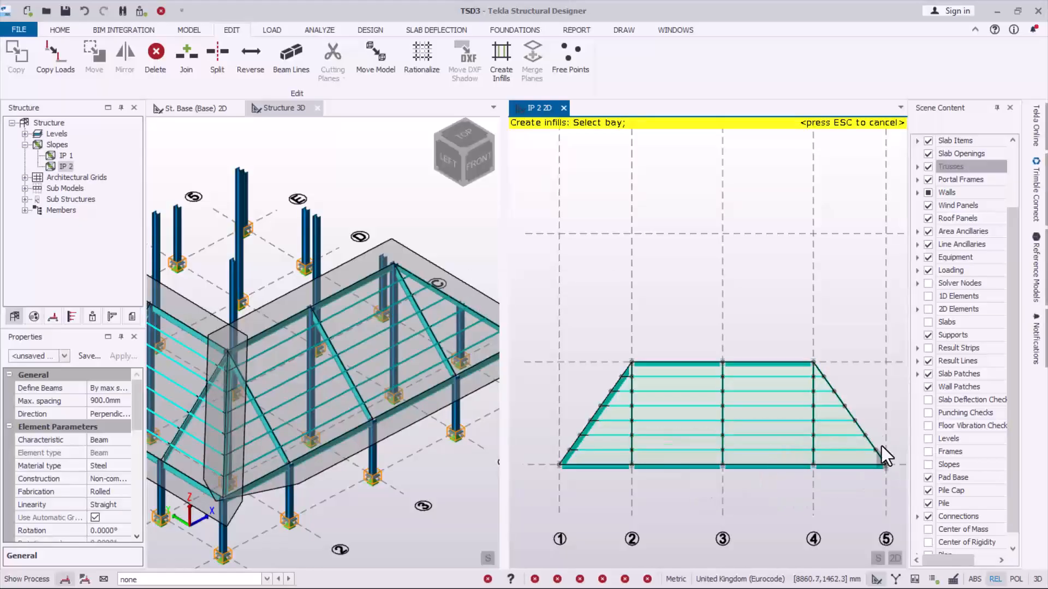
mouse_move(782, 430)
- End infill creation and turn off the display of Slopes in the Structure 3D view
scroll(343, 378, "down", 3)
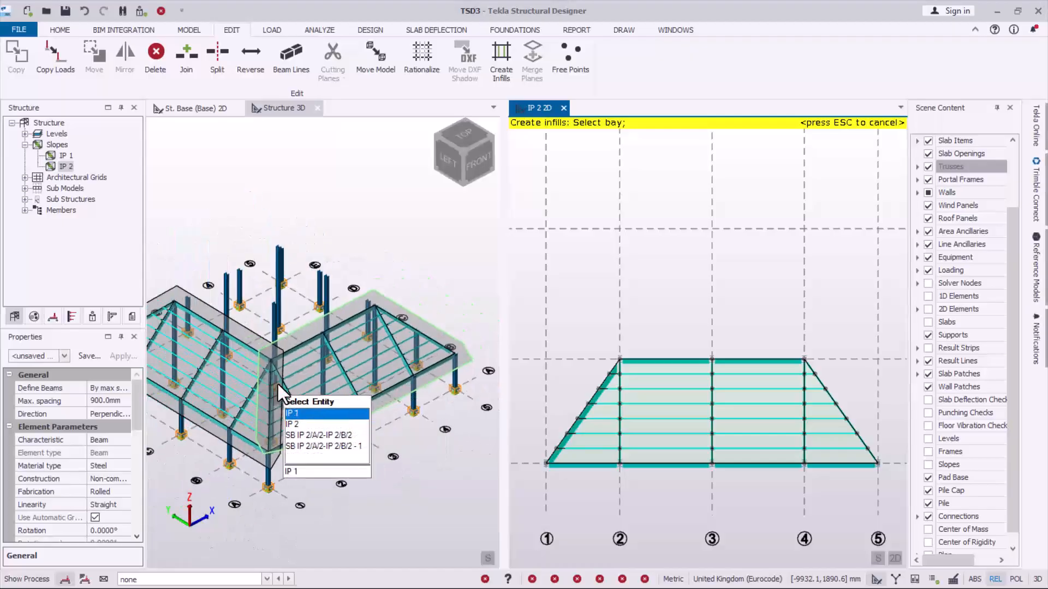
scroll(278, 384, "up", 3)
scroll(330, 401, "down", 3)
scroll(257, 389, "up", 3)
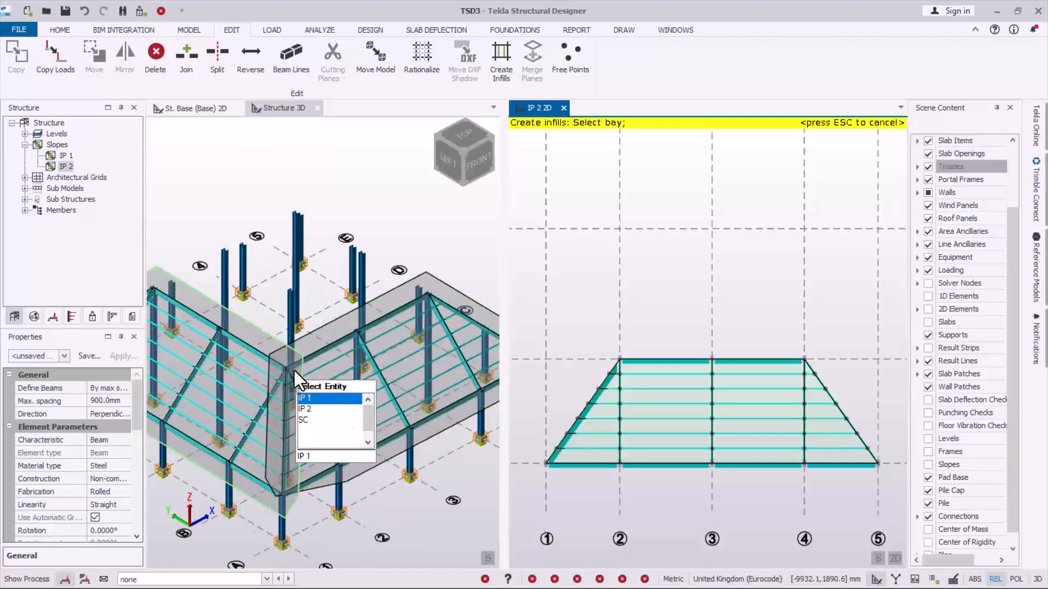
scroll(301, 378, "down", 3)
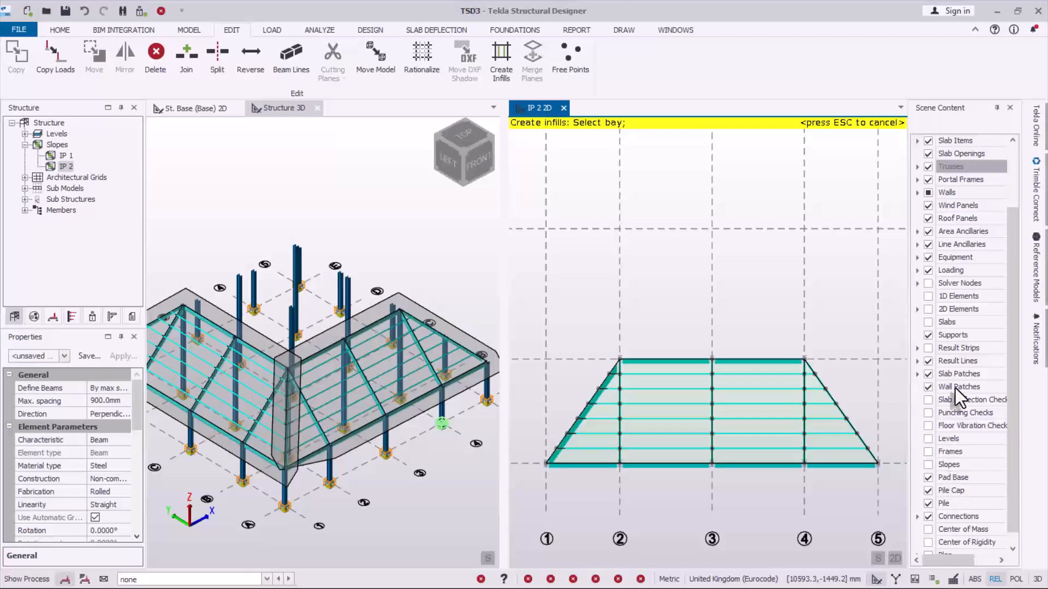
scroll(958, 424, "down", 1)
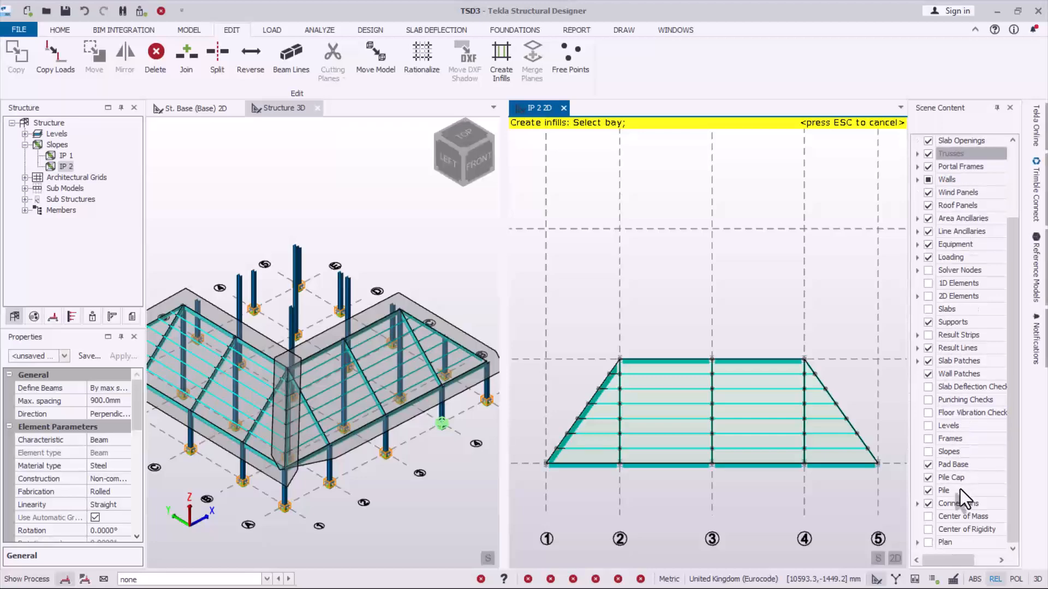
scroll(960, 489, "up", 2)
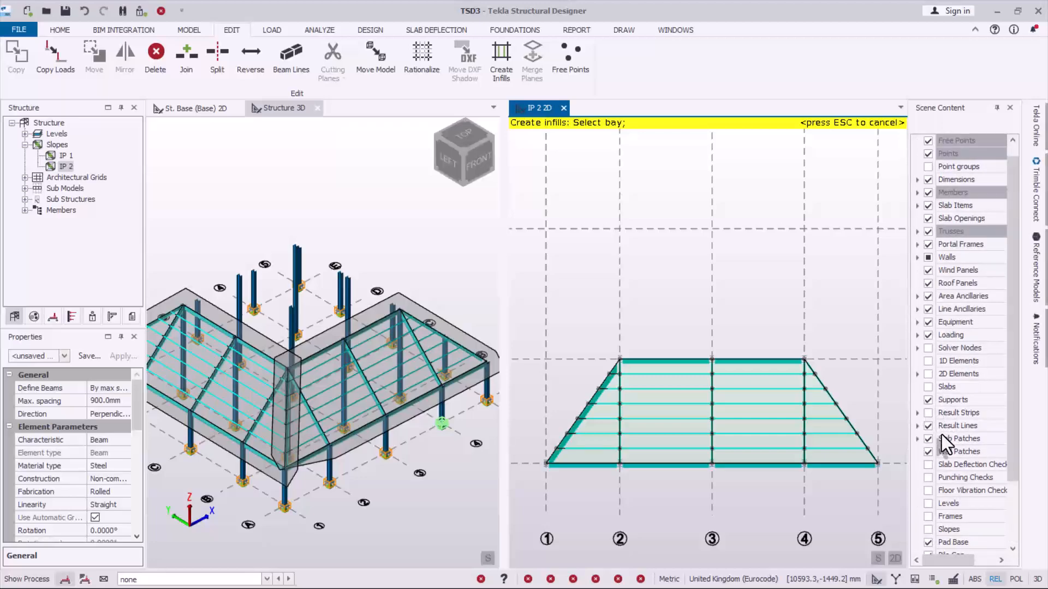
scroll(949, 497, "down", 2)
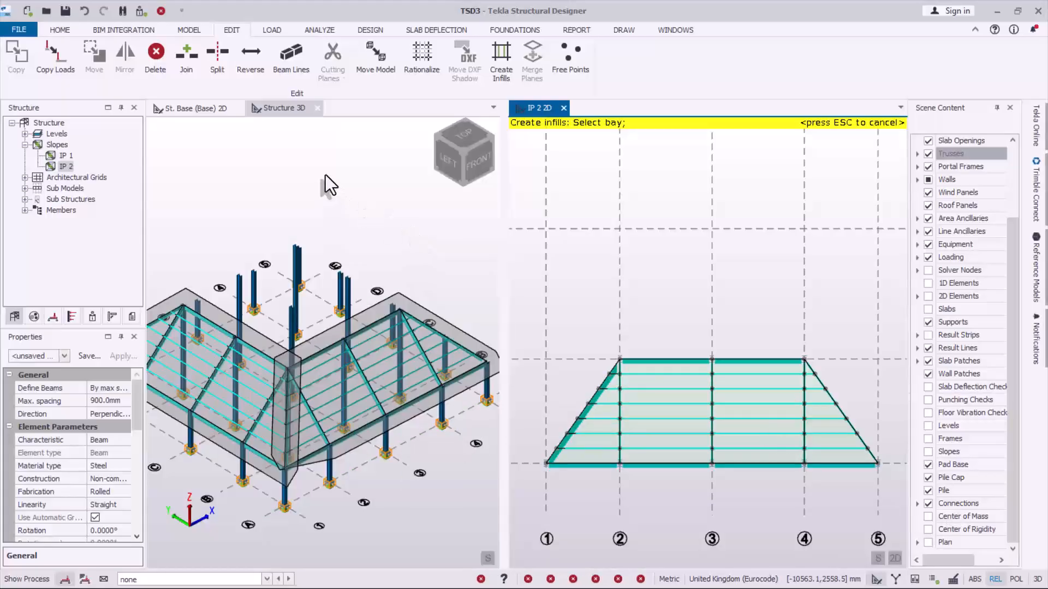
key("Escape")
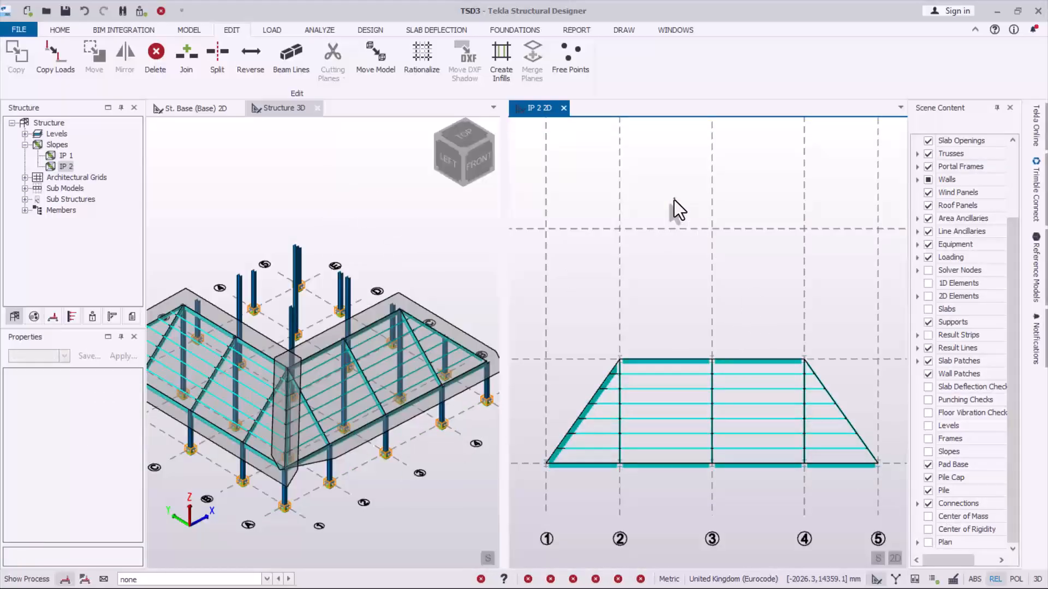
left_click(306, 230)
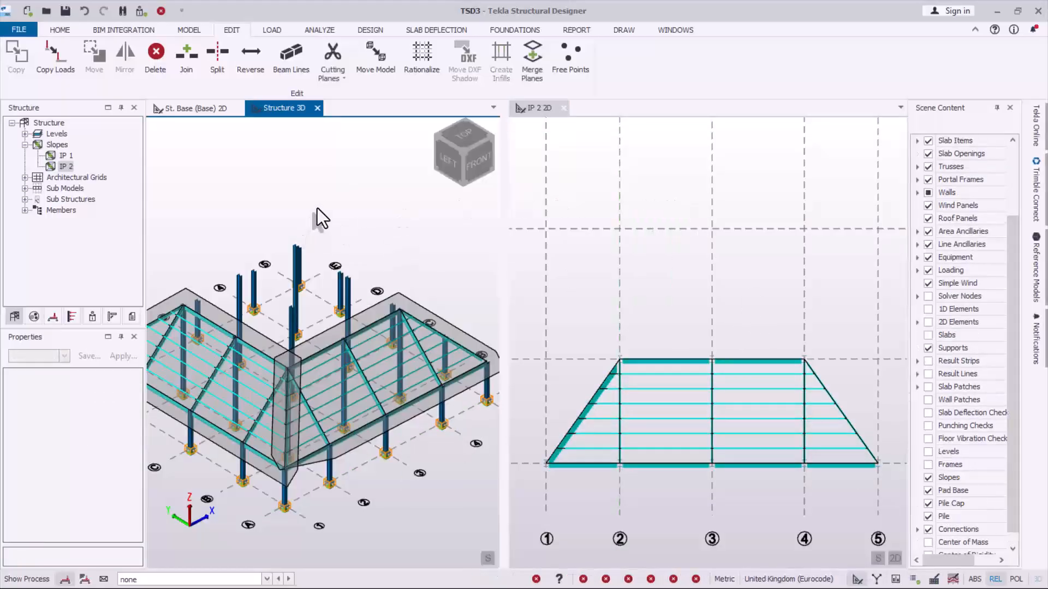
left_click(928, 477)
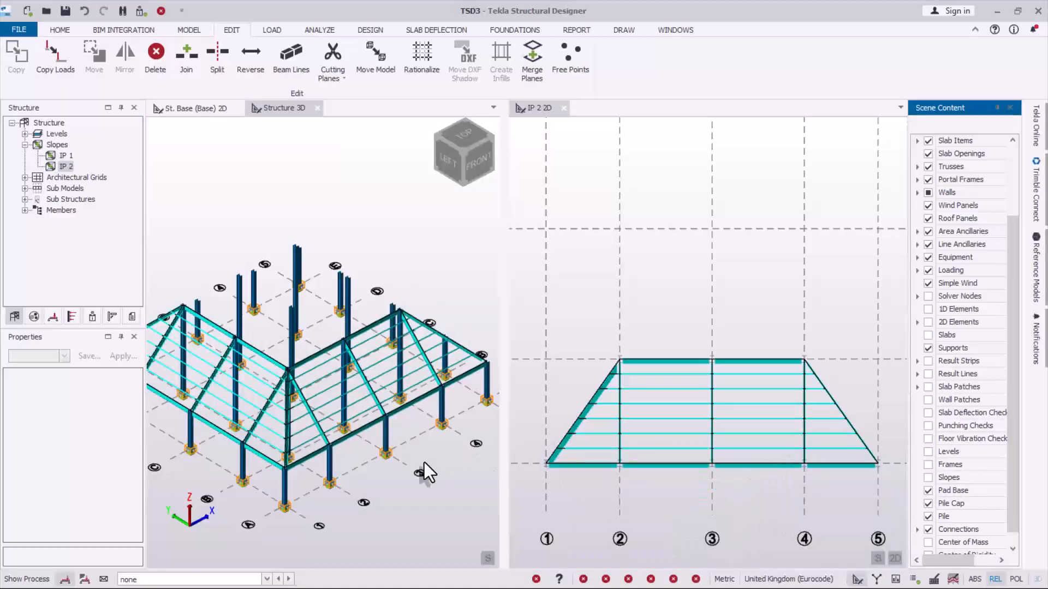
- Examine the framing of both roof slopes in 3D and select the eaves beam between grid points A/1 and B/1
scroll(429, 411, "down", 3)
scroll(286, 364, "up", 4)
scroll(295, 369, "down", 4)
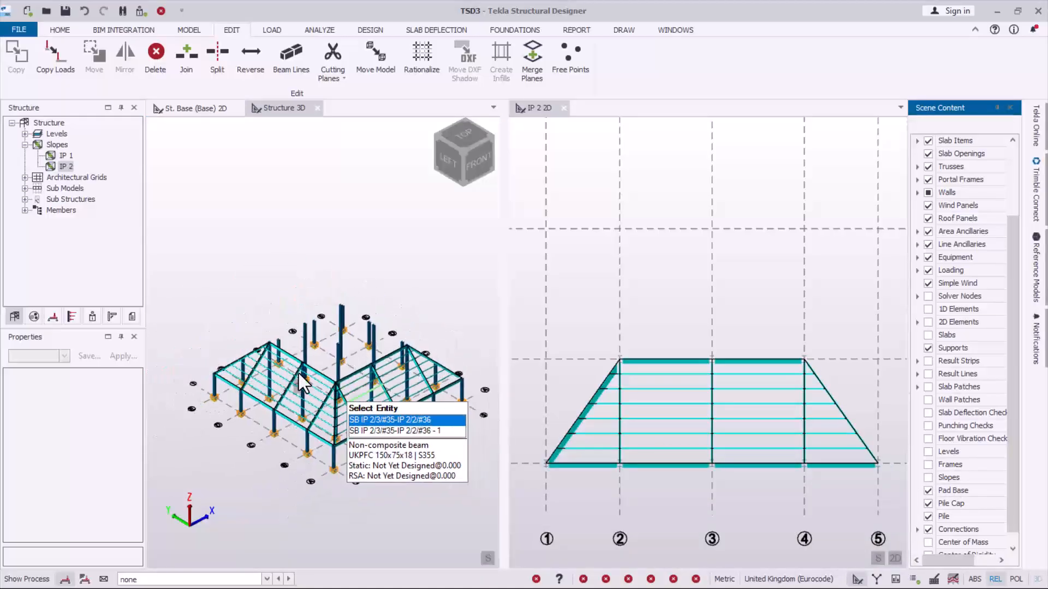
scroll(288, 355, "up", 1)
scroll(342, 372, "up", 2)
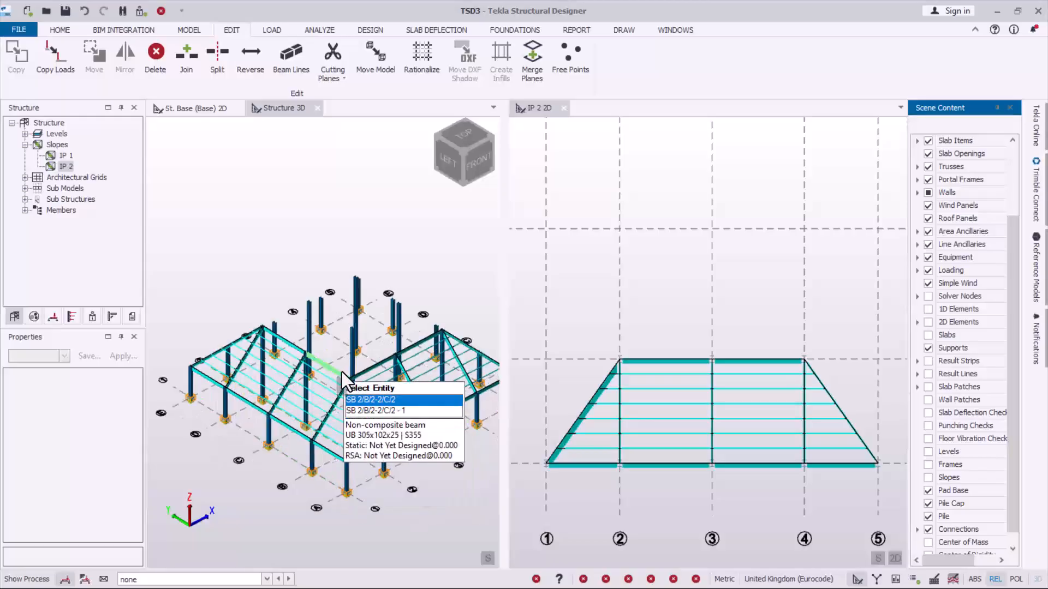
scroll(330, 369, "up", 2)
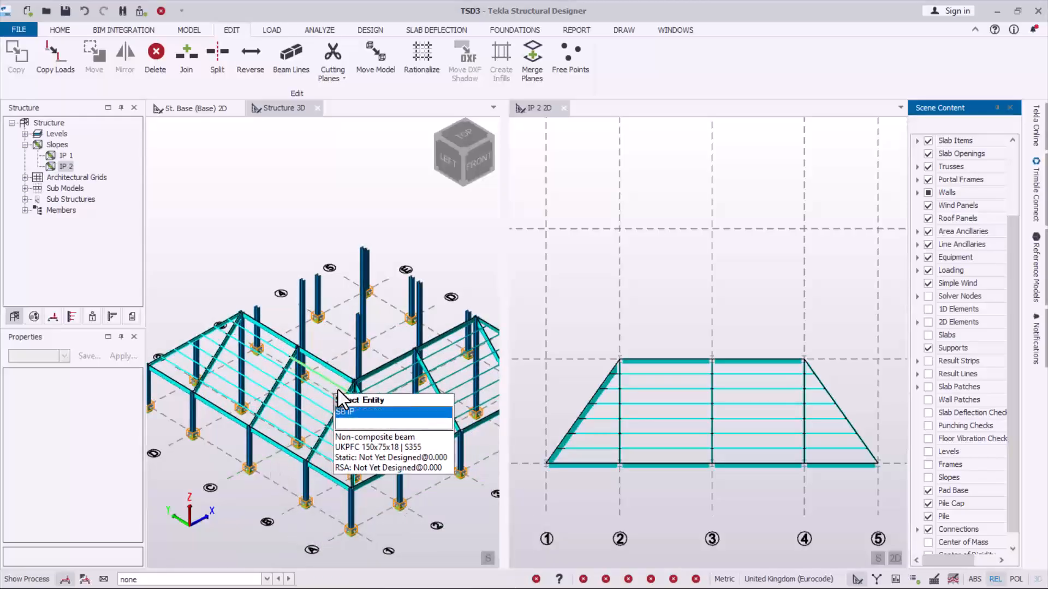
scroll(326, 441, "down", 1)
scroll(326, 440, "up", 1)
left_click(343, 483)
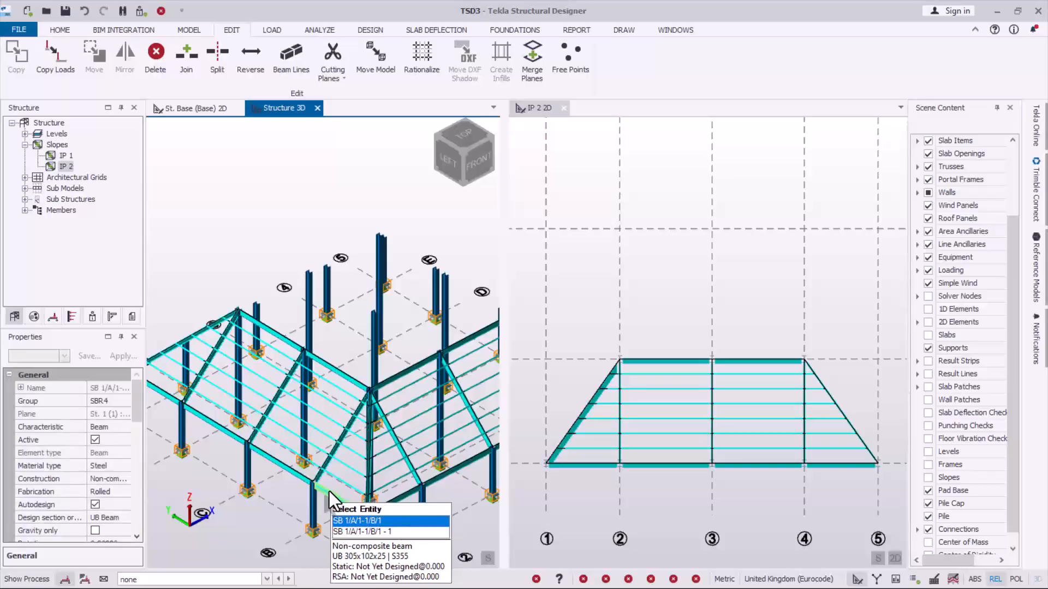
scroll(346, 454, "down", 2)
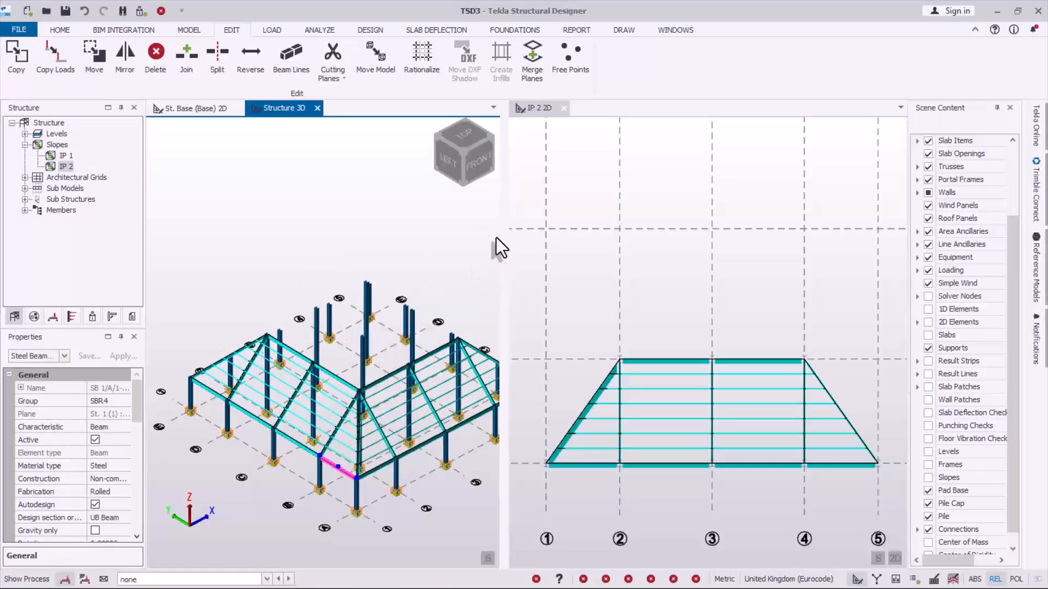
- Widen the Structure 3D view and inspect the frame from the front and left, then restore the isometric view
left_click_drag(500, 242, 650, 245)
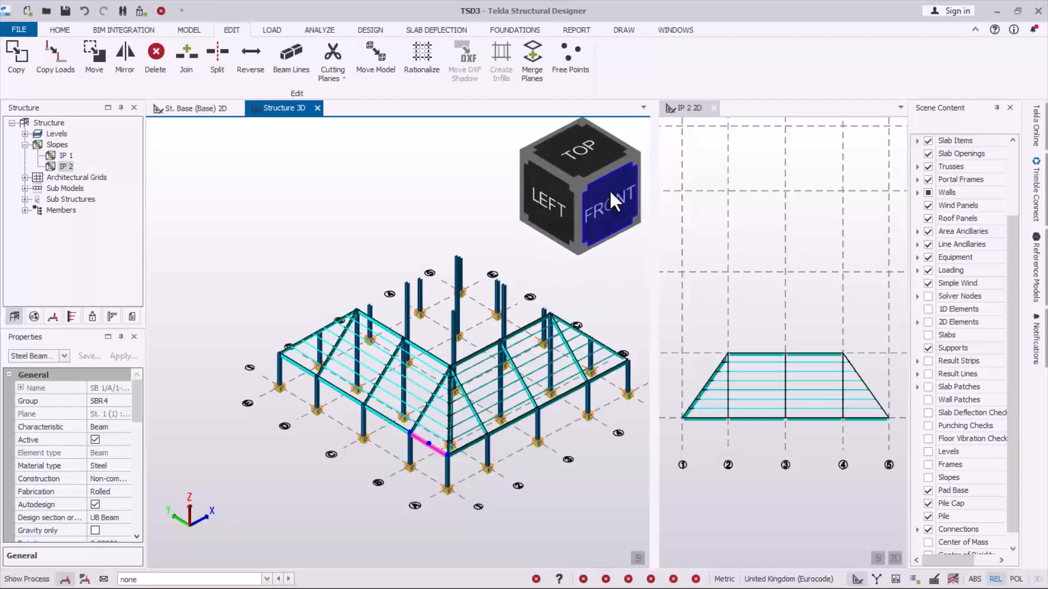
left_click(605, 203)
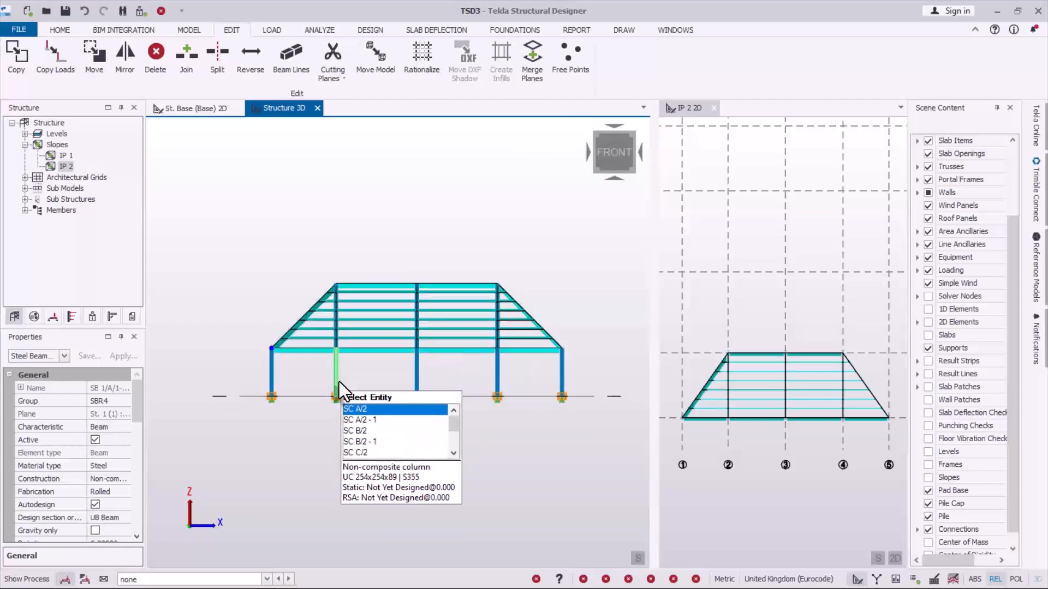
left_click(541, 145)
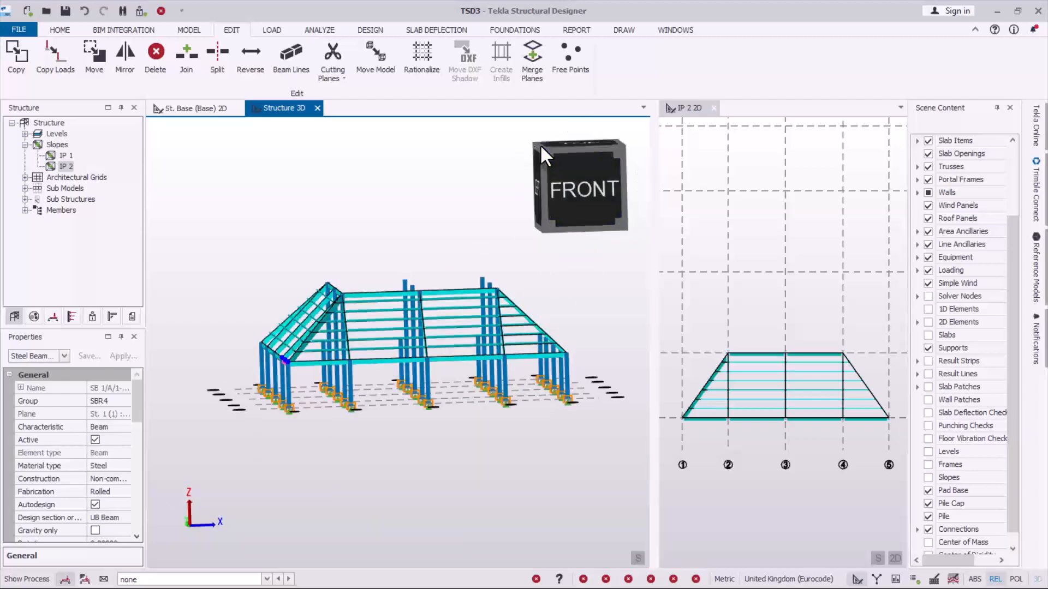
left_click(555, 186)
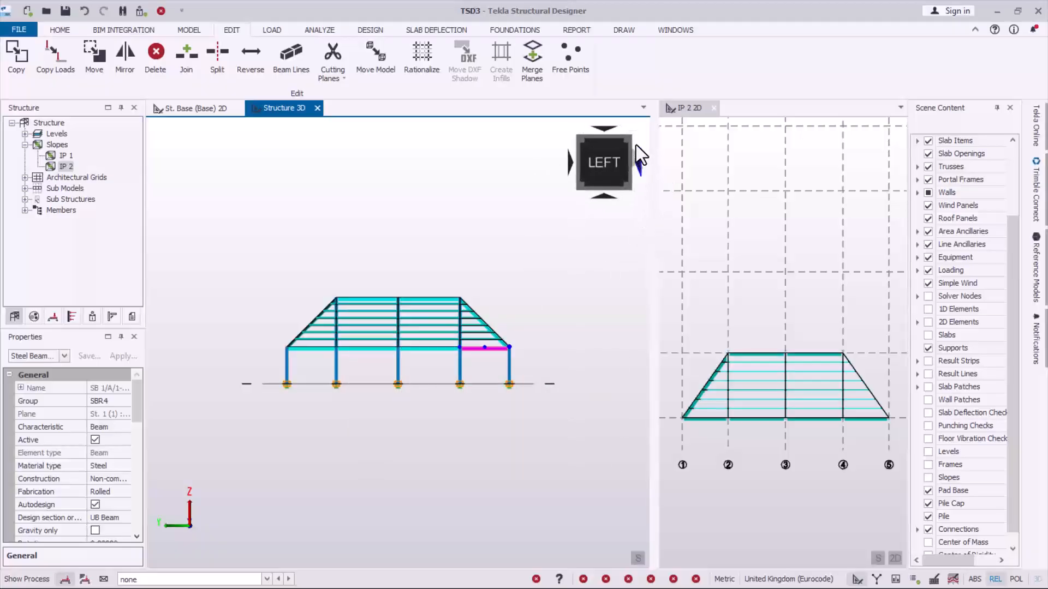
left_click(622, 148)
scroll(355, 393, "up", 3)
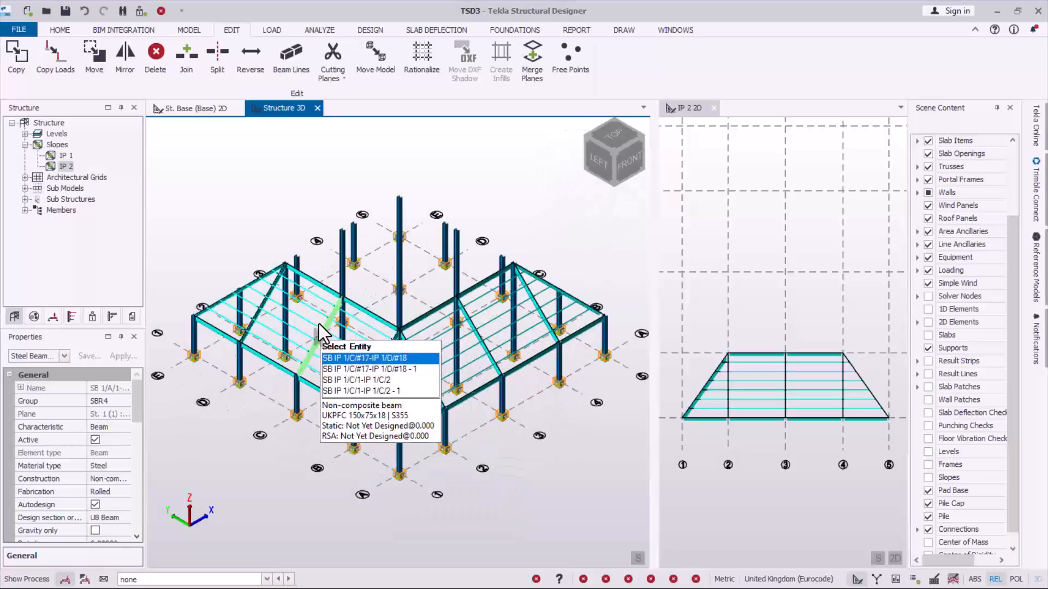
scroll(333, 328, "up", 3)
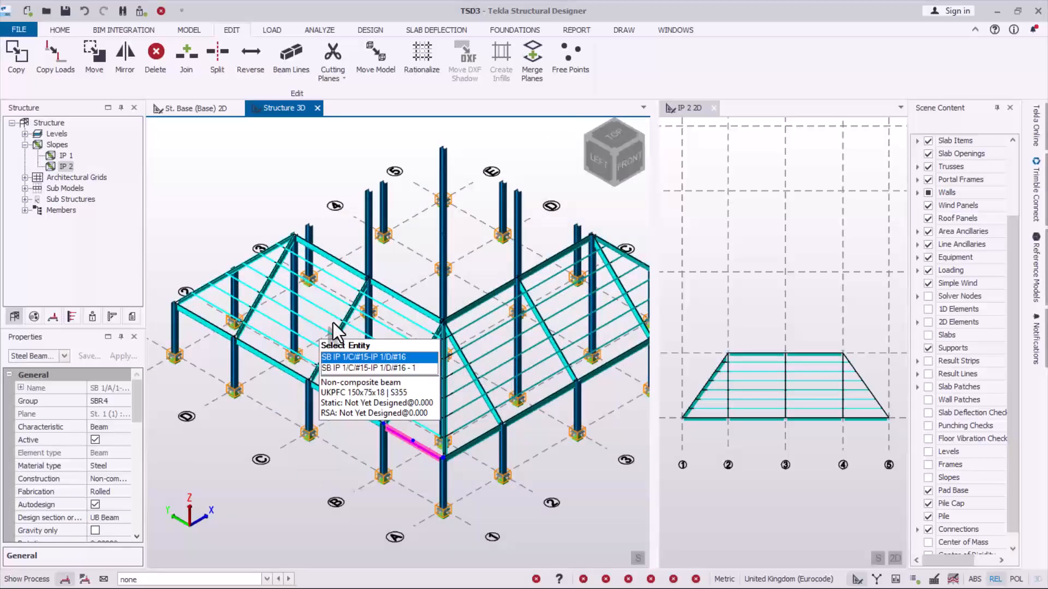
- Select the ridge beams along grid line 2 and the infill beams of slope IP 1 between grid lines B and D
left_click(351, 267)
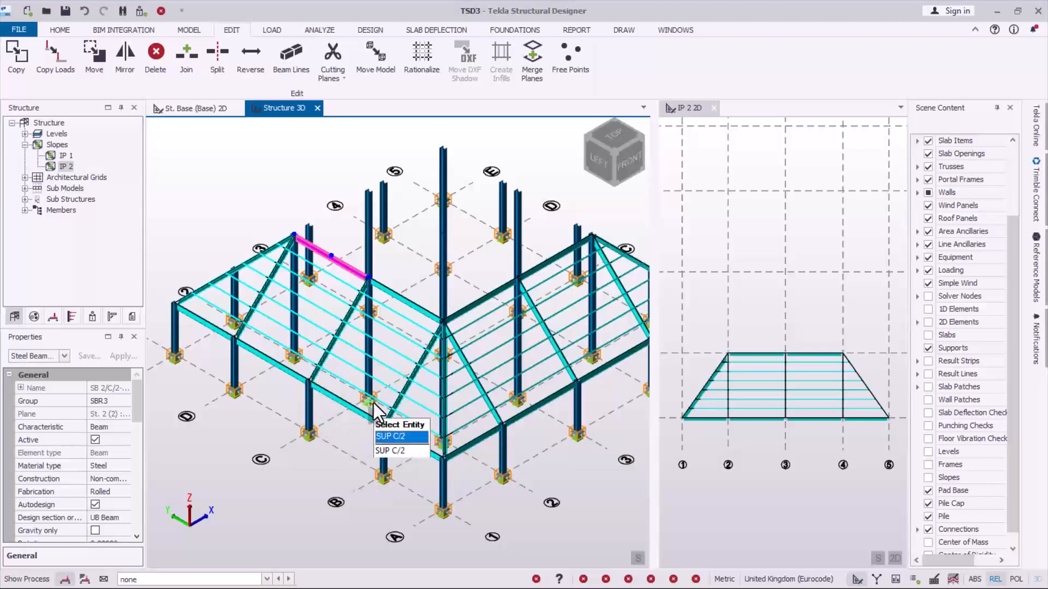
left_click(409, 308, "ctrl")
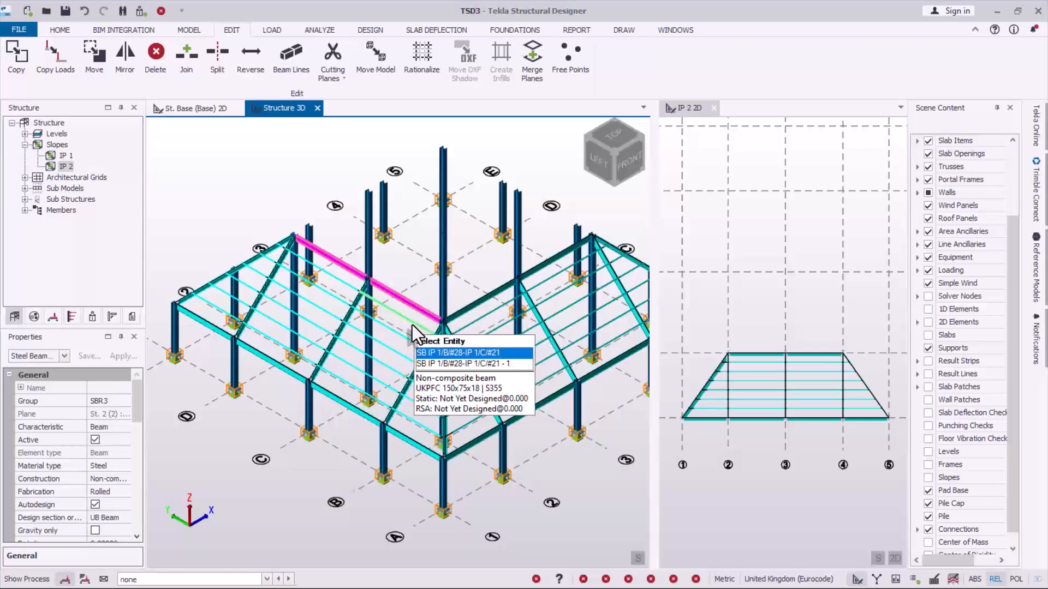
left_click(411, 320, "ctrl")
left_click(339, 280, "ctrl")
left_click(328, 297, "ctrl")
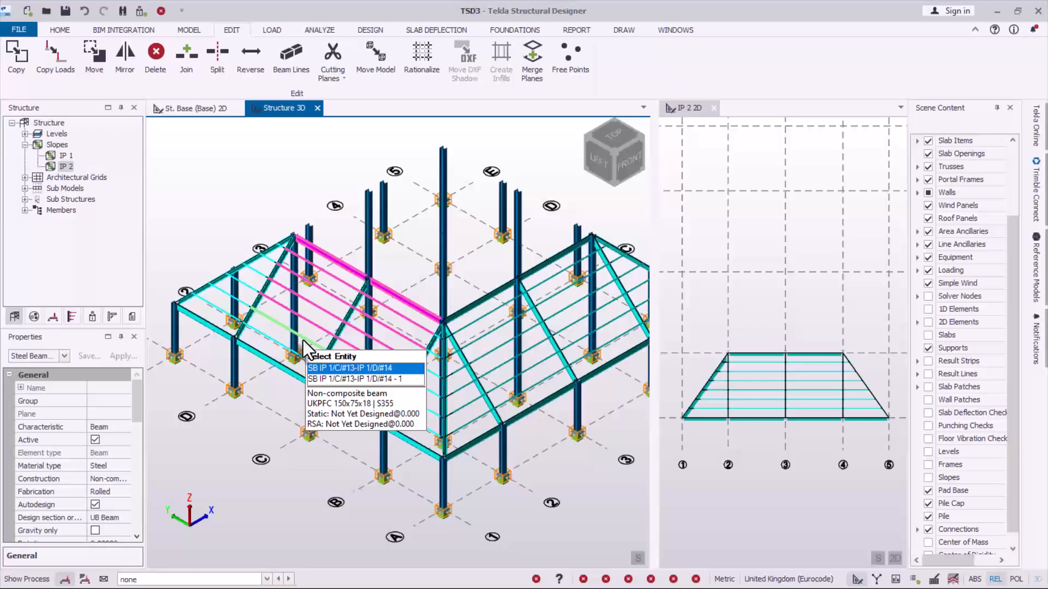
left_click(303, 340, "ctrl")
scroll(432, 355, "up", 7)
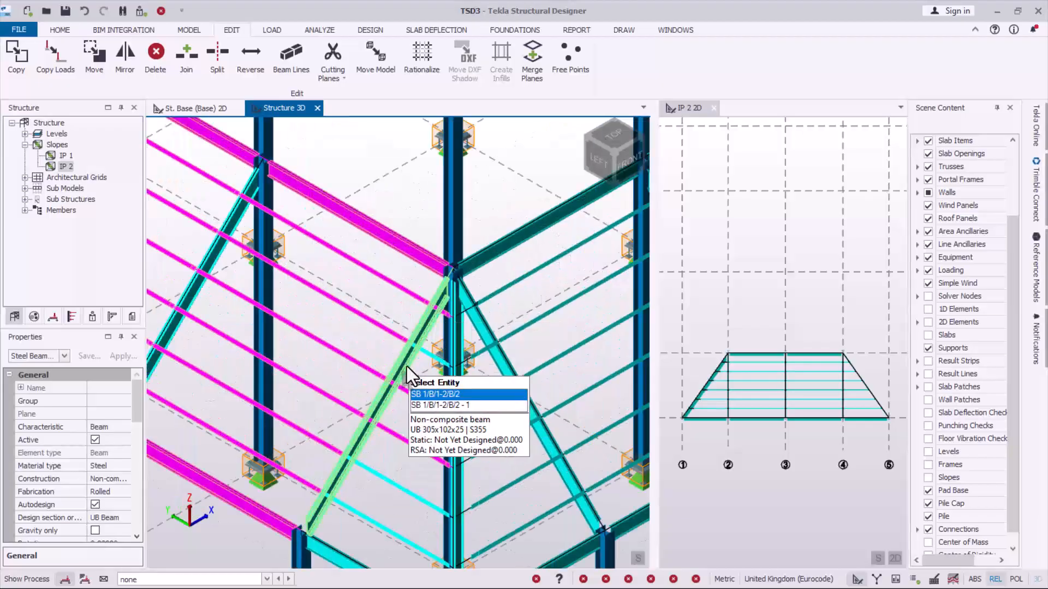
- Add slope IP 1's rafters, hip beams and remaining infill beams to the selection
left_click(405, 369, "ctrl")
middle_click_drag(246, 262, 595, 461)
left_click(367, 303, "ctrl")
scroll(349, 382, "down", 6)
middle_click_drag(365, 473, 377, 484)
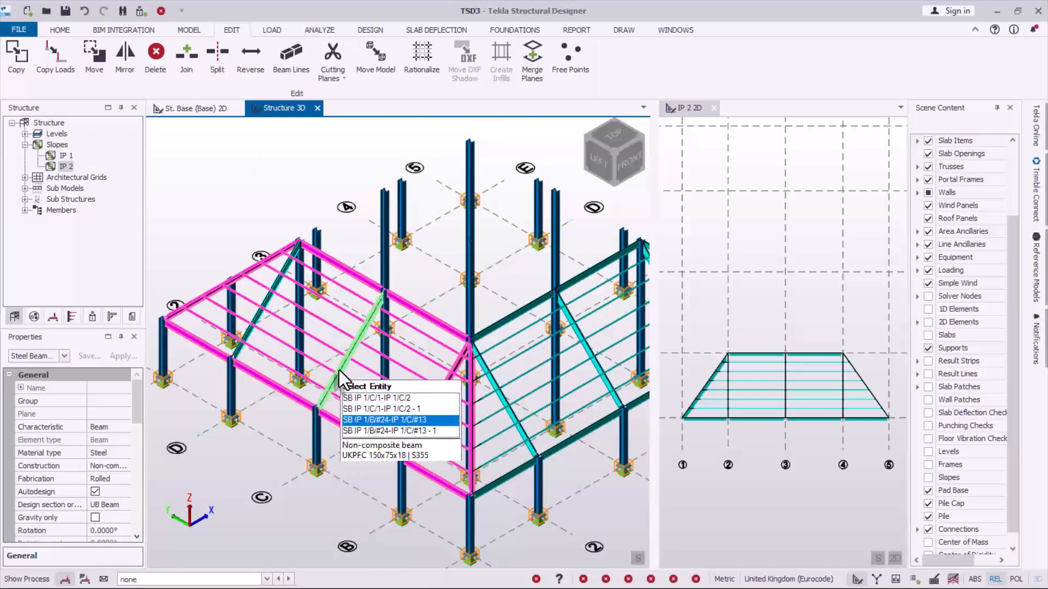
left_click(339, 370, "ctrl")
left_click(258, 315, "ctrl")
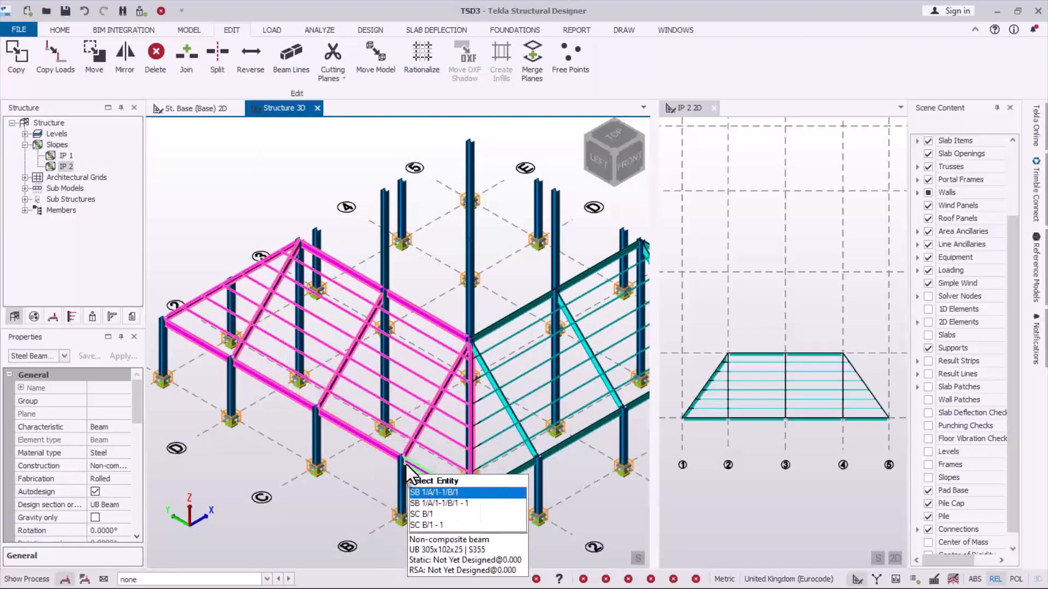
- Examine the selected slope IP 1 framing and the unframed columns from the back of the building
scroll(406, 463, "down", 2)
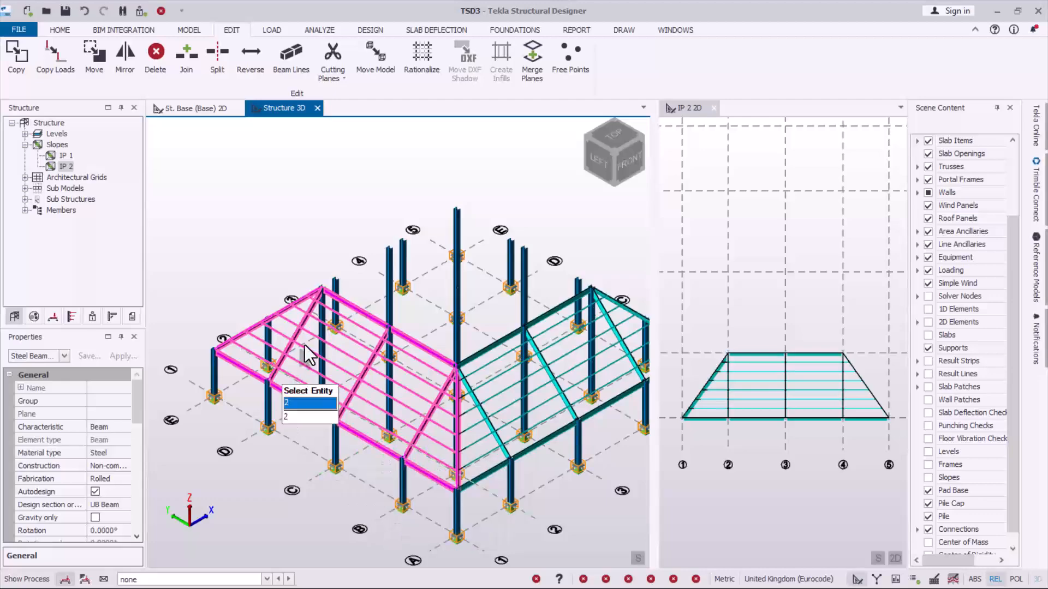
scroll(327, 376, "down", 2)
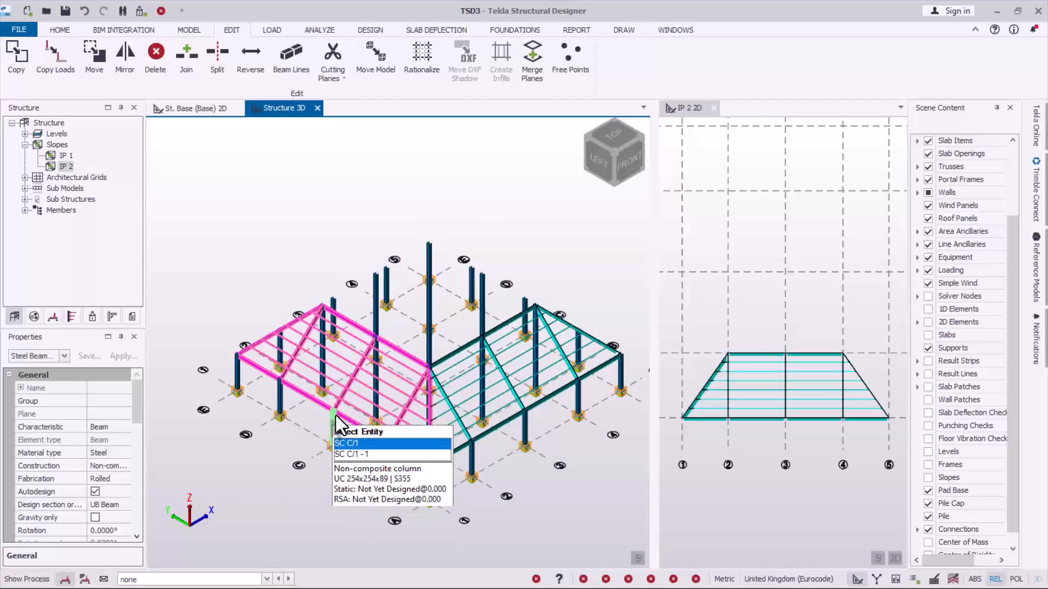
right_click_drag(238, 379, 513, 388)
scroll(564, 388, "down", 3)
scroll(378, 362, "up", 2)
scroll(225, 313, "up", 2)
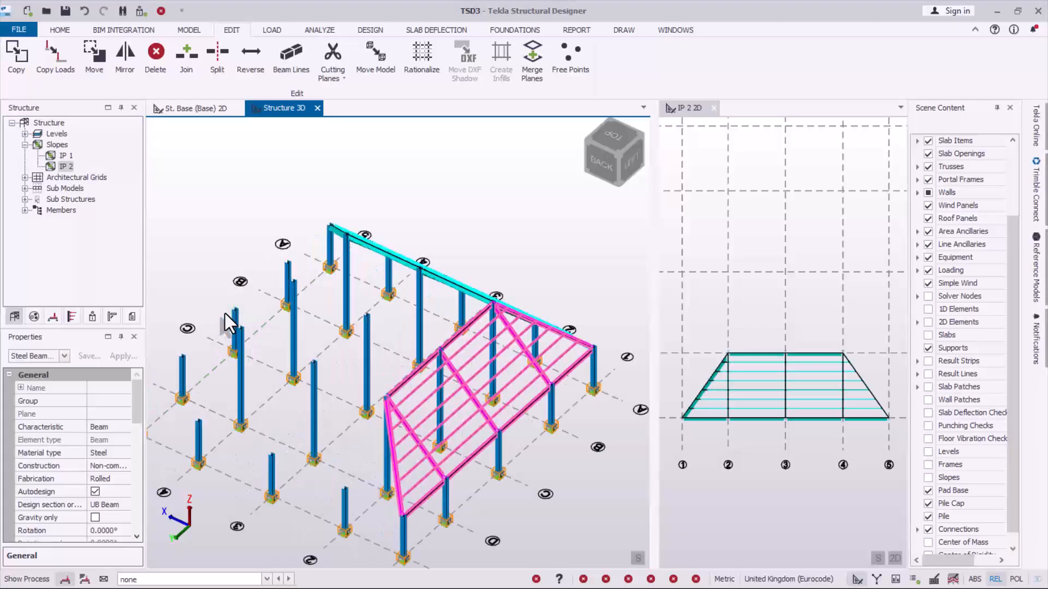
scroll(535, 346, "down", 3)
right_click_drag(308, 414, 396, 434)
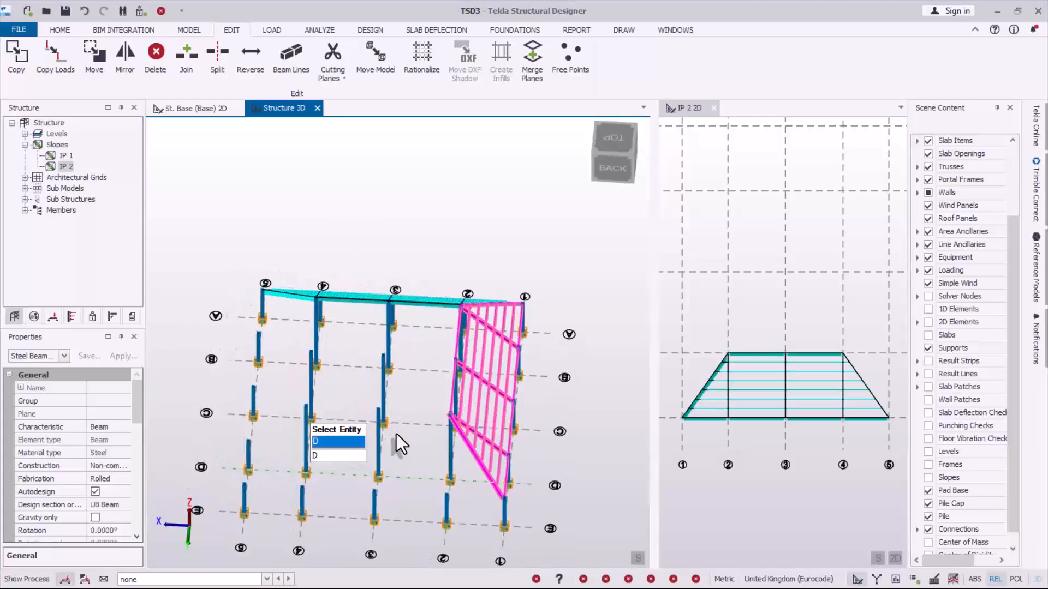
- Mirror the selected slope IP 1 framing from the column top at D/2 to the column top at D/4, then clear the selection
right_click_drag(378, 470, 330, 447)
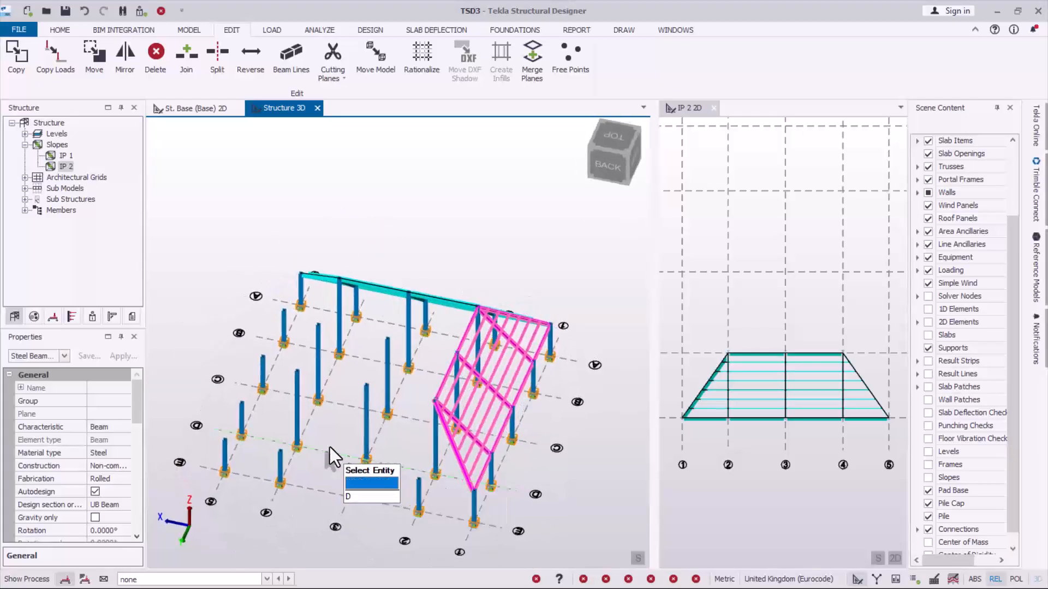
left_click(125, 54)
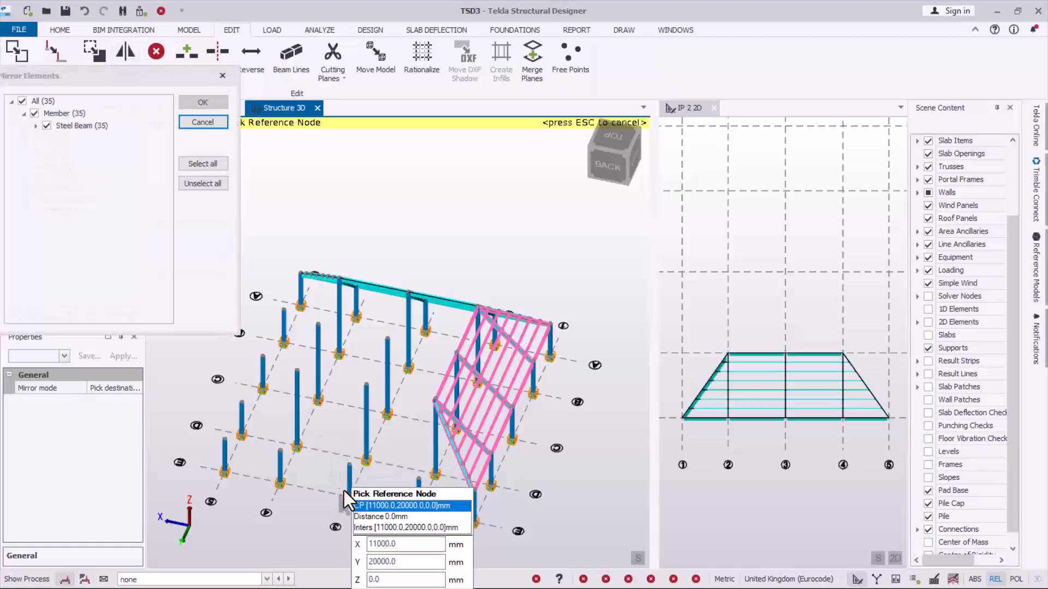
scroll(344, 491, "up", 3)
scroll(426, 458, "down", 4)
scroll(335, 448, "up", 3)
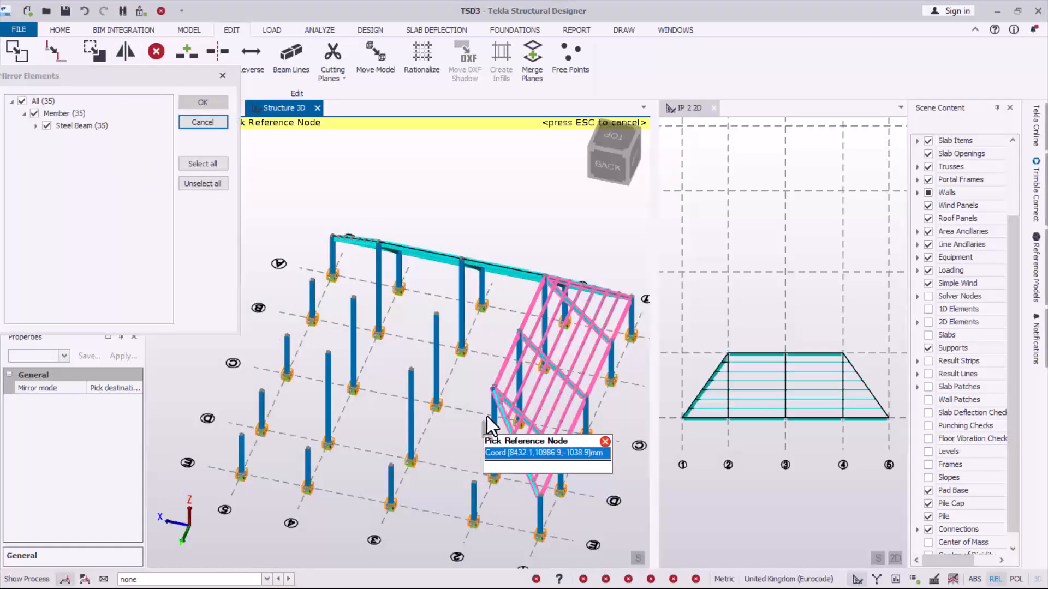
left_click(496, 389)
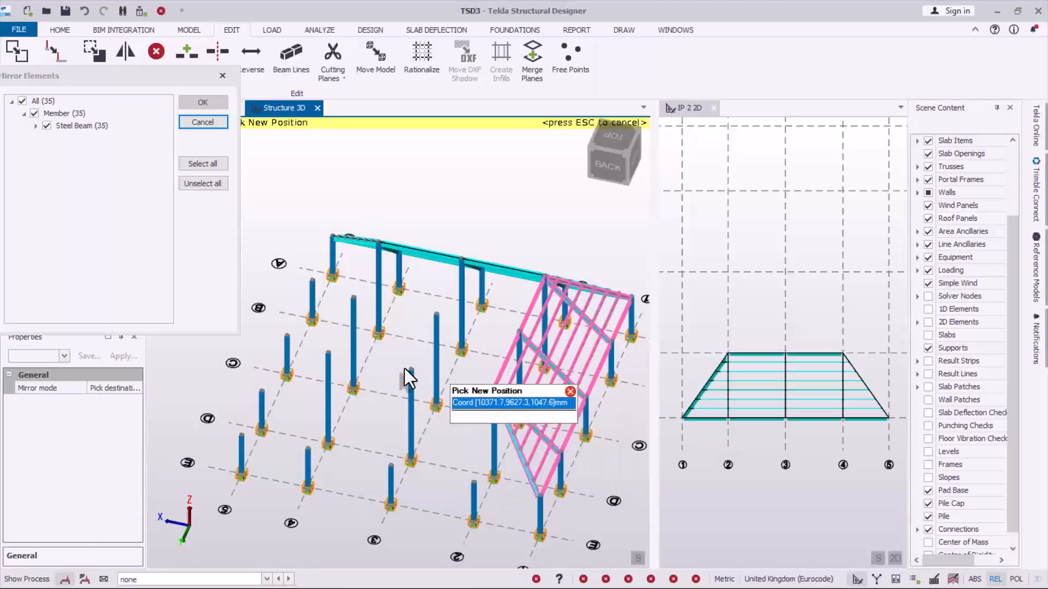
left_click(334, 360)
middle_click_drag(305, 450, 216, 404)
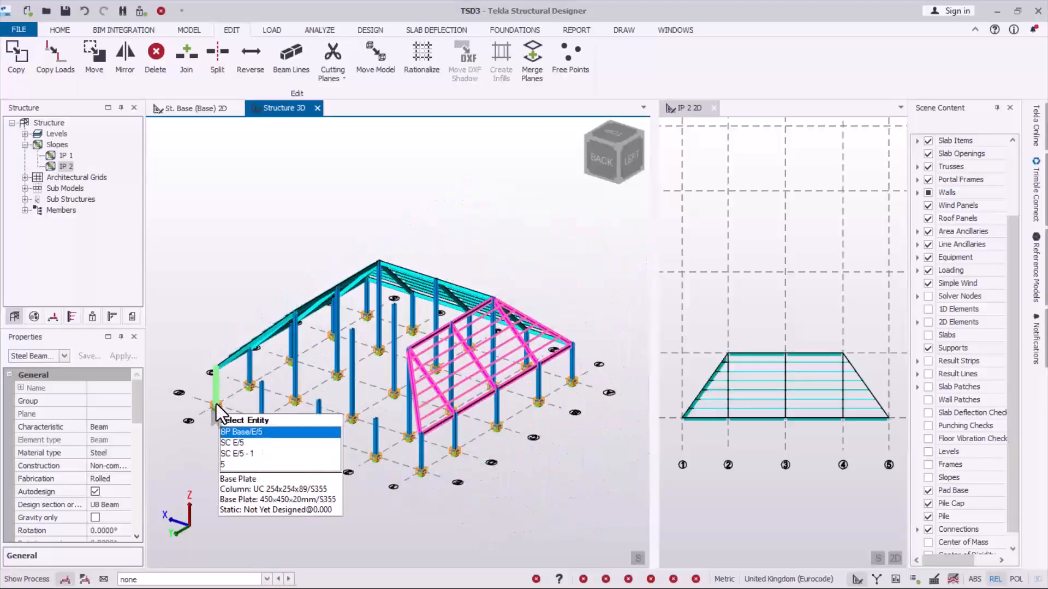
middle_click_drag(387, 438, 149, 450)
scroll(149, 449, "down", 2)
scroll(421, 418, "up", 4)
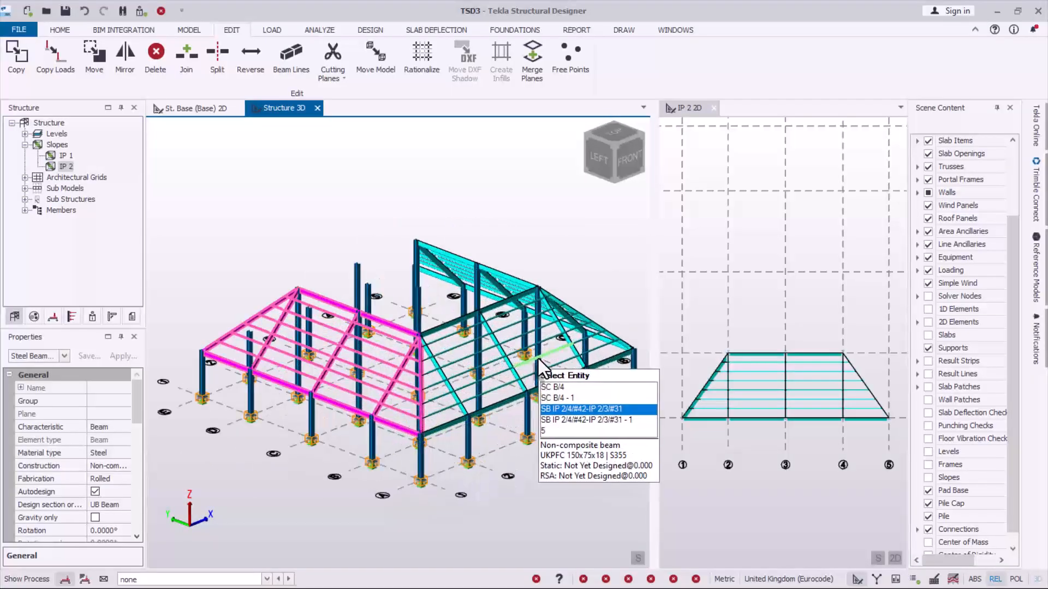
key("Escape")
- Select slope IP 2's eaves beams along grid line A, ridge beams along line B, rafters and infill beams
scroll(491, 413, "up", 2)
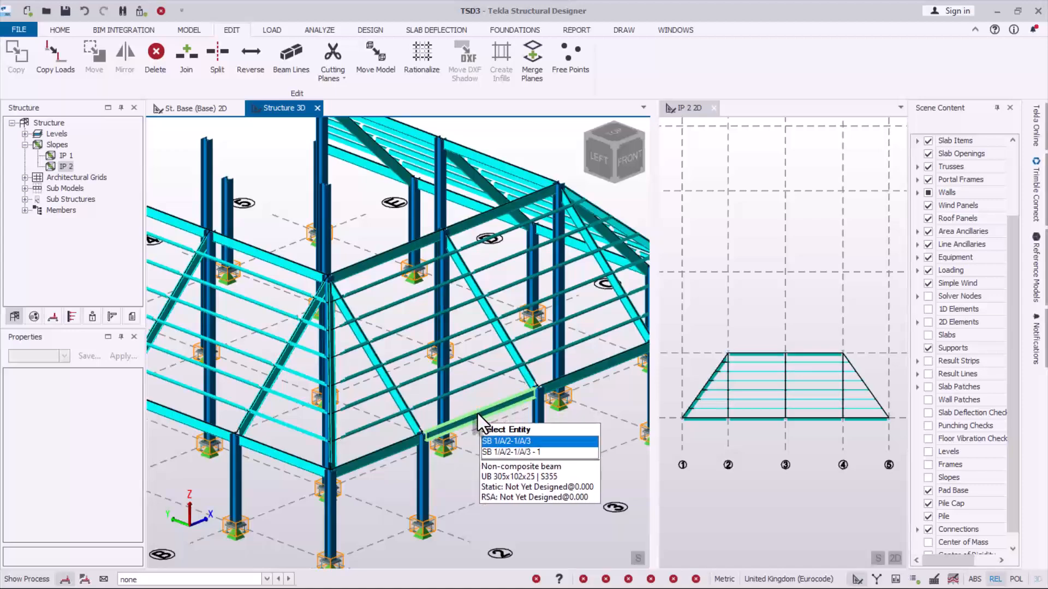
left_click(477, 415)
scroll(423, 417, "down", 2)
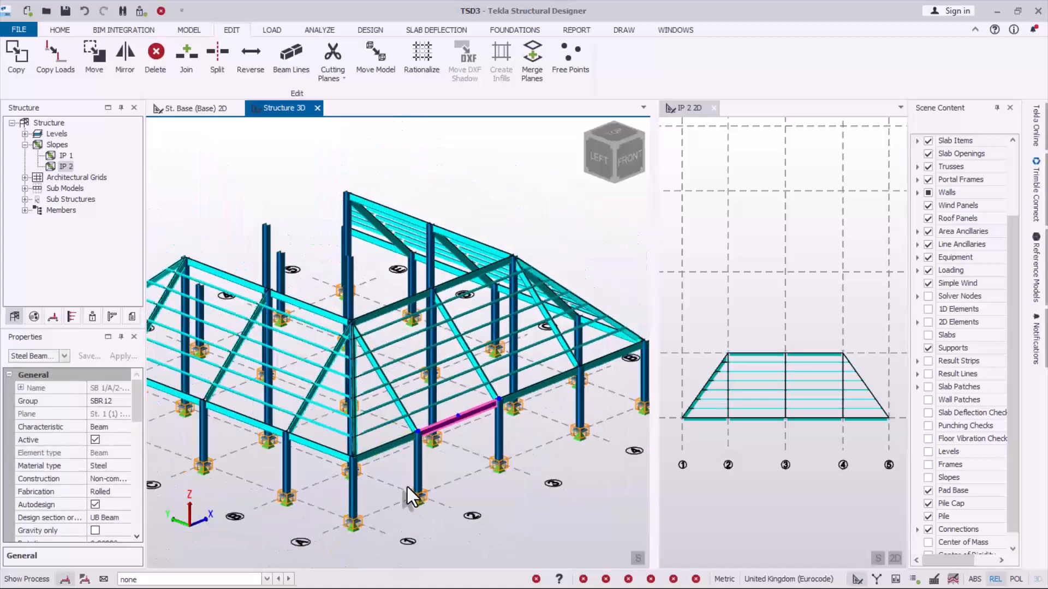
left_click(389, 445)
left_click(378, 402)
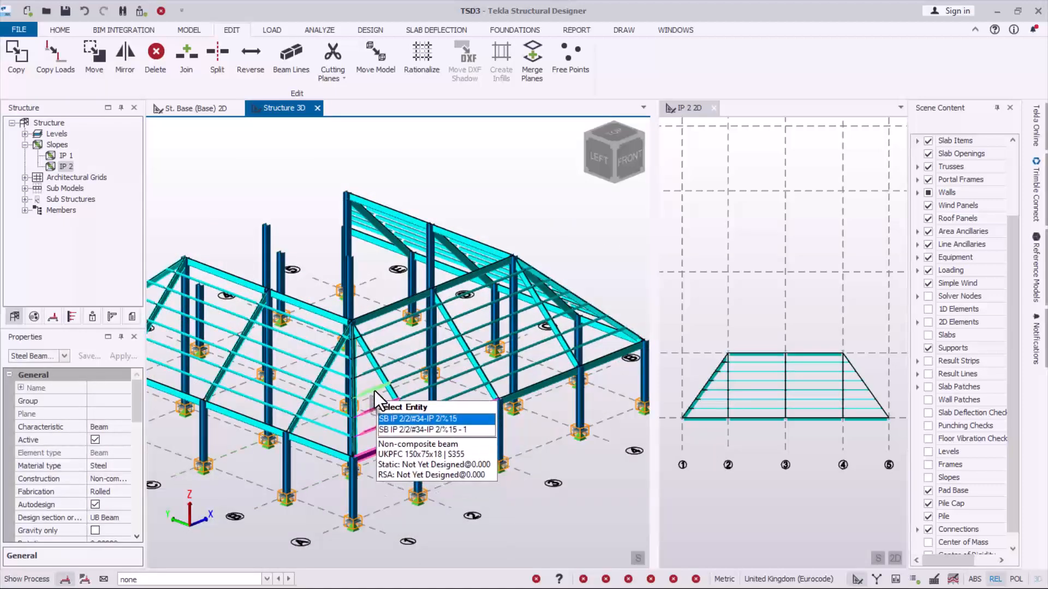
left_click(375, 388)
scroll(375, 382, "up", 3)
left_click(379, 322)
scroll(379, 328, "down", 1)
scroll(434, 370, "up", 3)
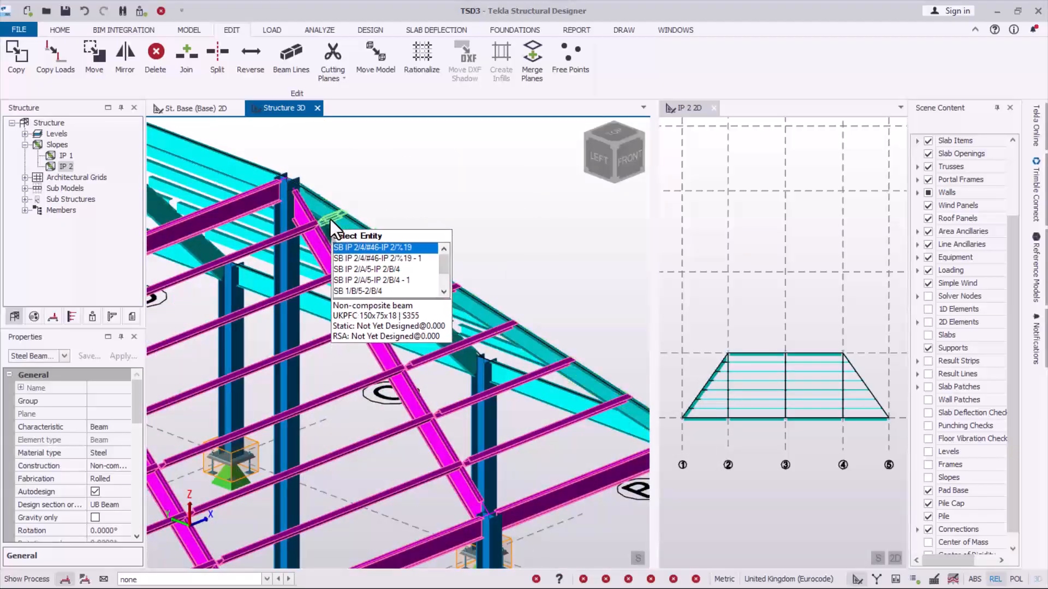
scroll(467, 285, "down", 2)
scroll(467, 284, "down", 3)
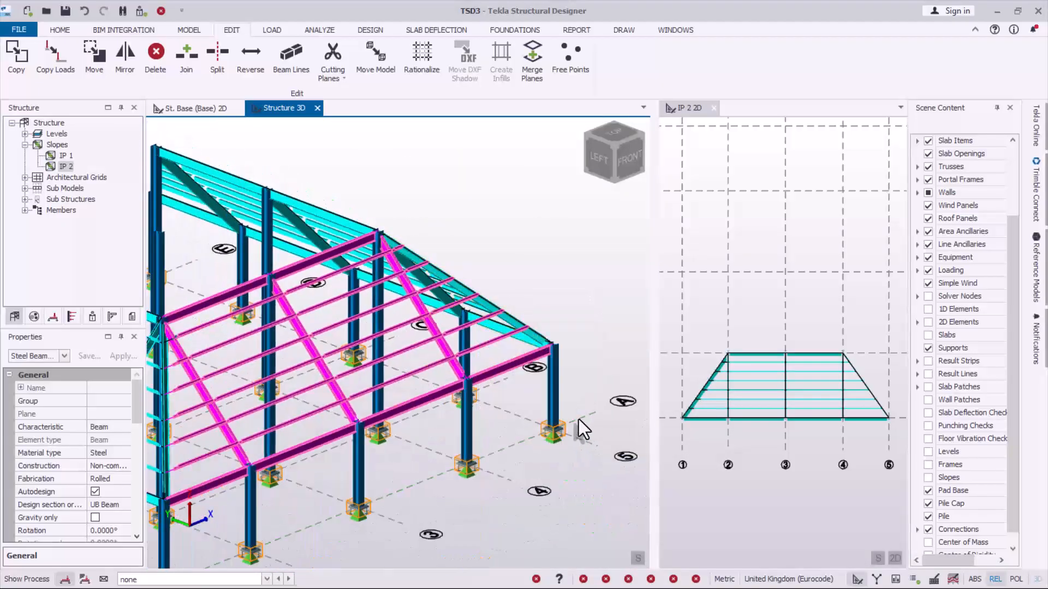
scroll(565, 385, "down", 4)
scroll(349, 437, "up", 2)
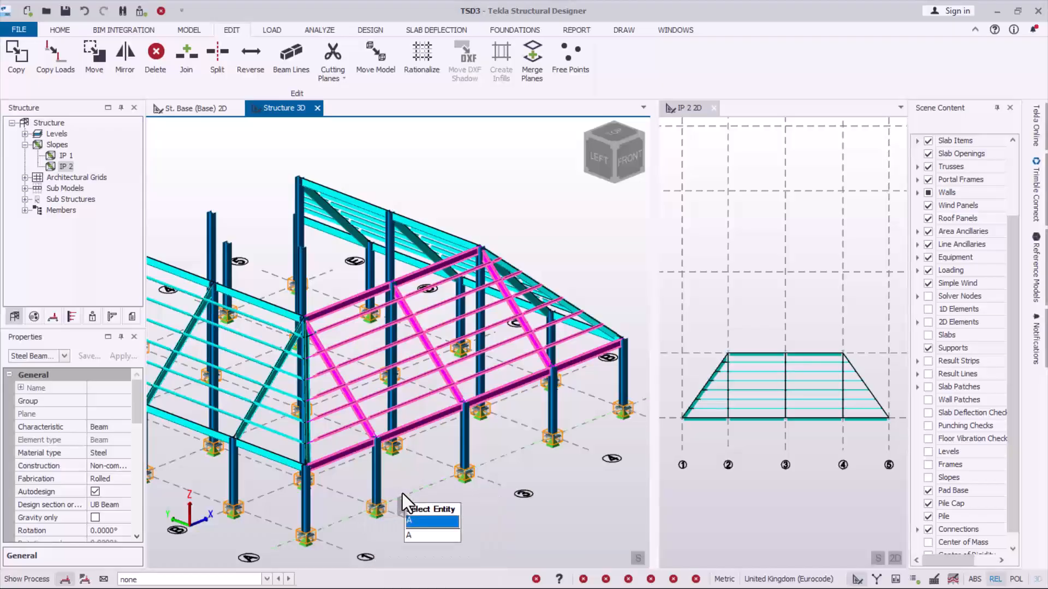
- Mirror the selected slope IP 2 framing from the column top at B/2 to the column top at D/2
scroll(402, 494, "down", 1)
middle_click_drag(400, 472, 548, 449, "shift")
scroll(462, 405, "down", 2)
scroll(402, 437, "up", 3)
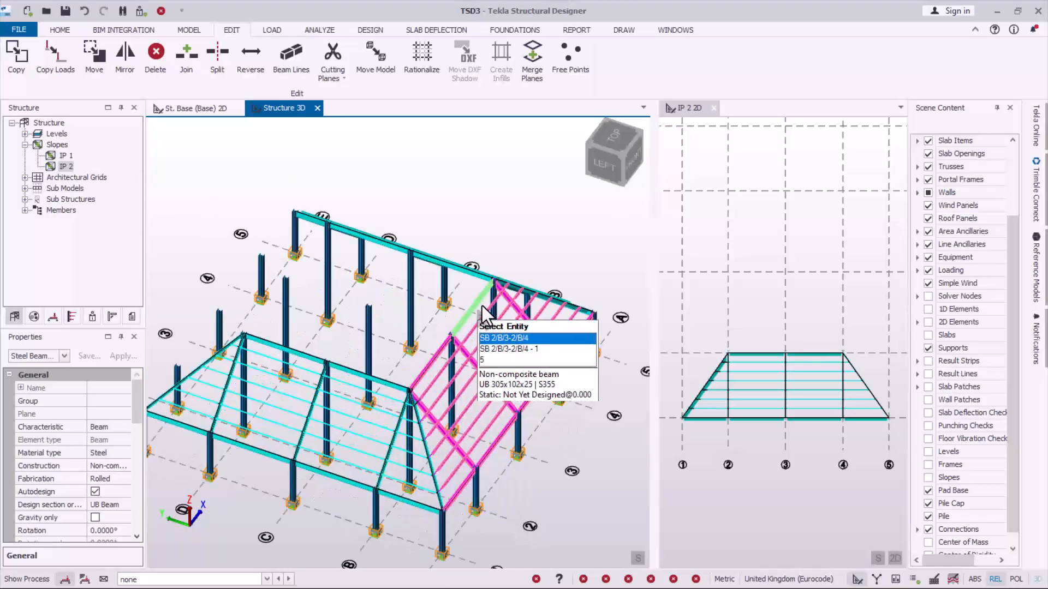
scroll(483, 306, "up", 1)
scroll(550, 338, "down", 2)
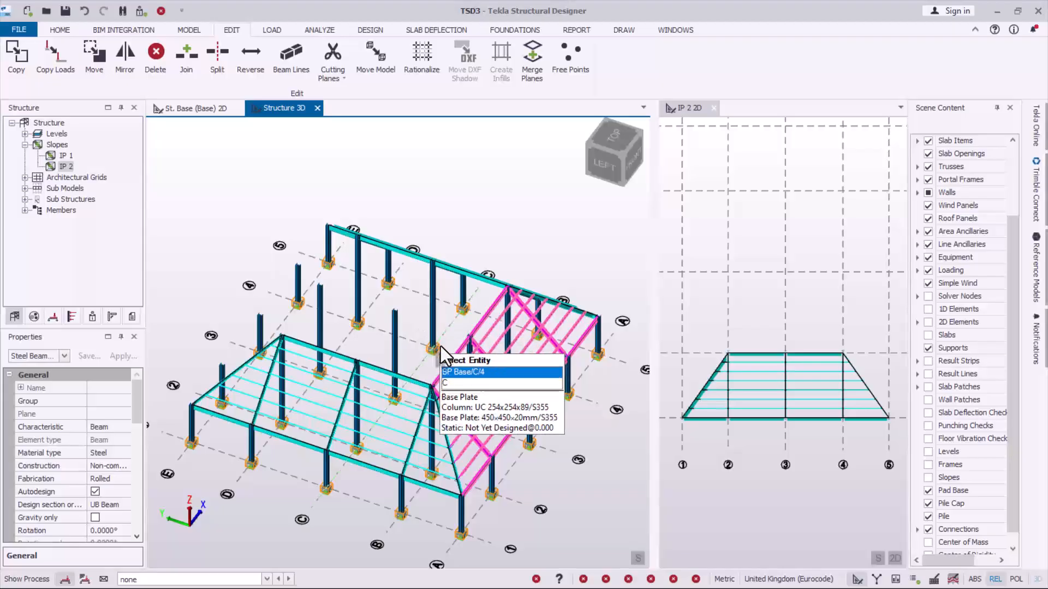
left_click(128, 68)
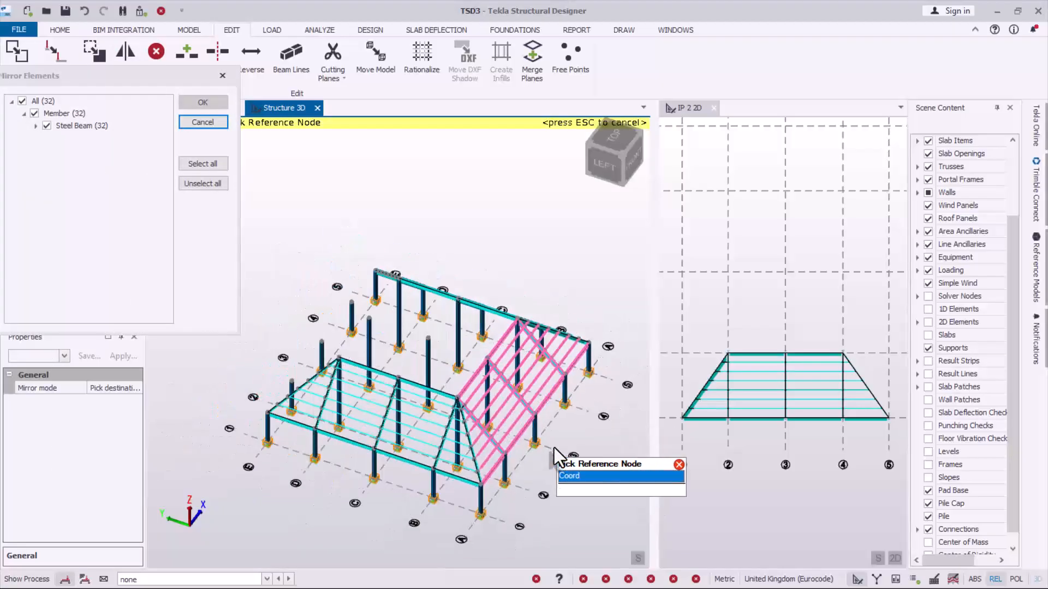
scroll(437, 387, "down", 2)
left_click(470, 404)
scroll(368, 368, "up", 2)
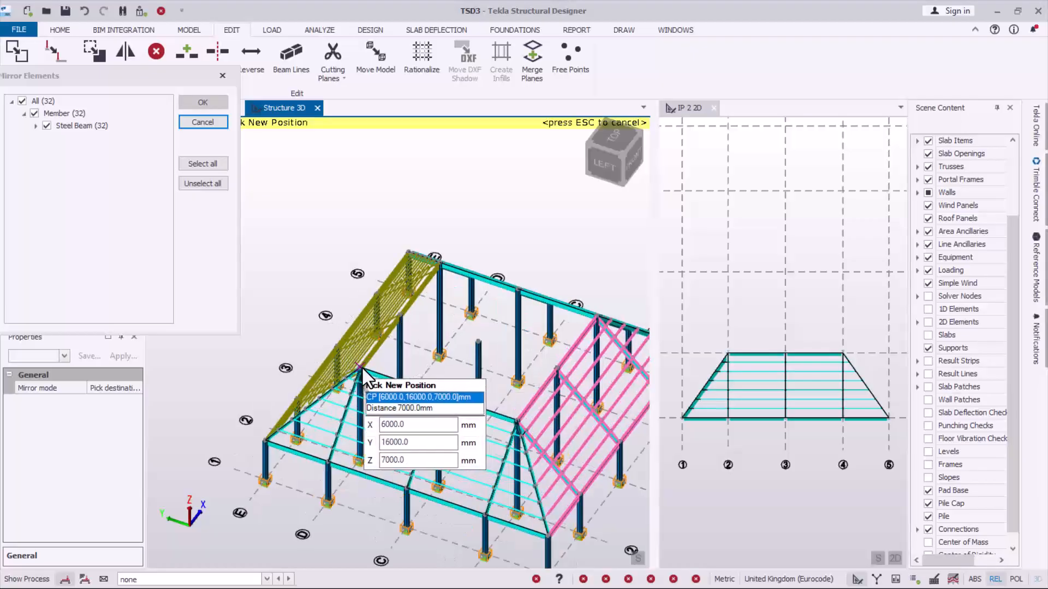
left_click(362, 368)
- Examine the mirrored roof framing from several sides and the unframed central column at C/3
scroll(333, 417, "up", 2)
right_click_drag(310, 430, 467, 411)
scroll(332, 321, "down", 3)
scroll(460, 487, "up", 3)
right_click_drag(460, 460, 273, 402)
scroll(415, 257, "up", 2)
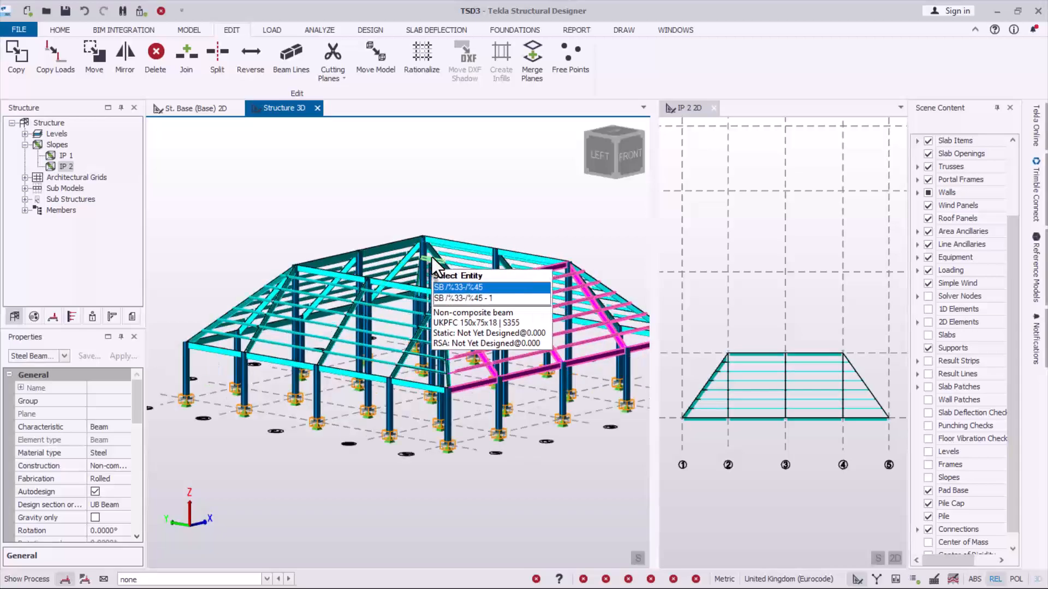
scroll(454, 411, "down", 3)
right_click_drag(459, 415, 389, 451)
scroll(459, 369, "up", 1)
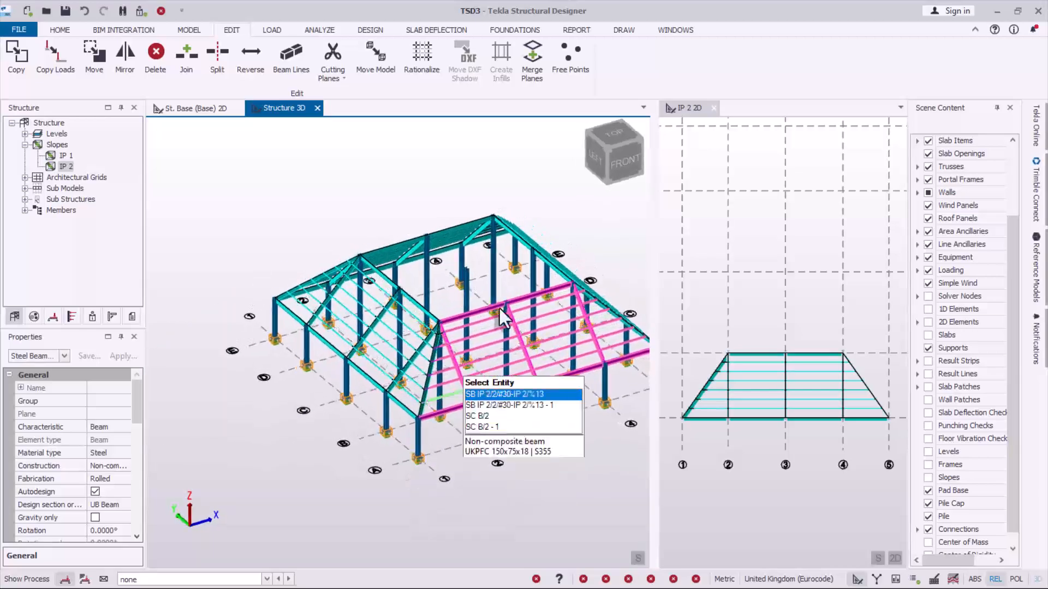
scroll(542, 231, "up", 3)
scroll(463, 303, "up", 5)
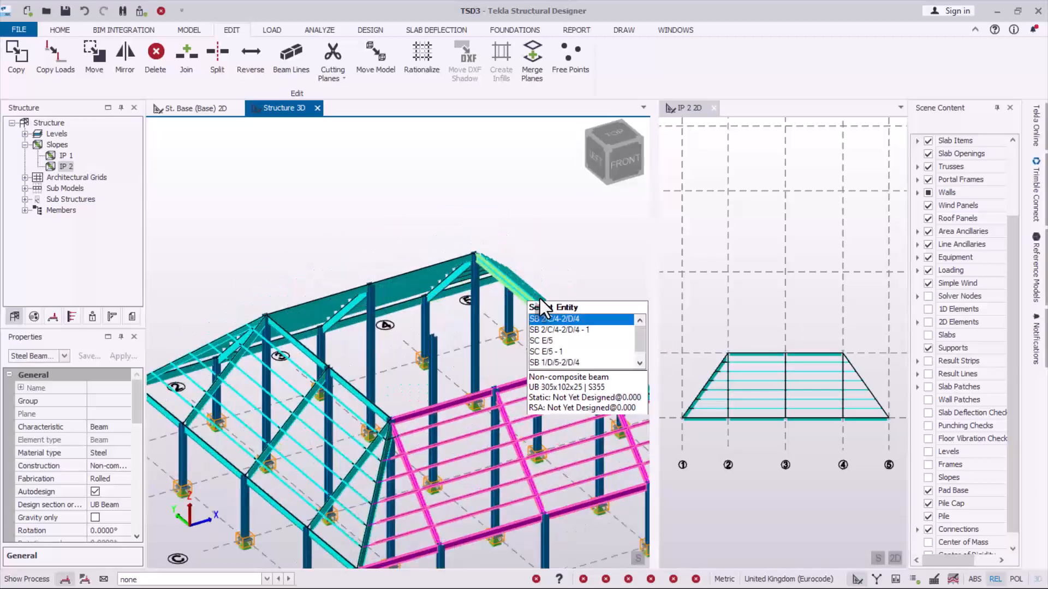
right_click_drag(428, 345, 435, 411)
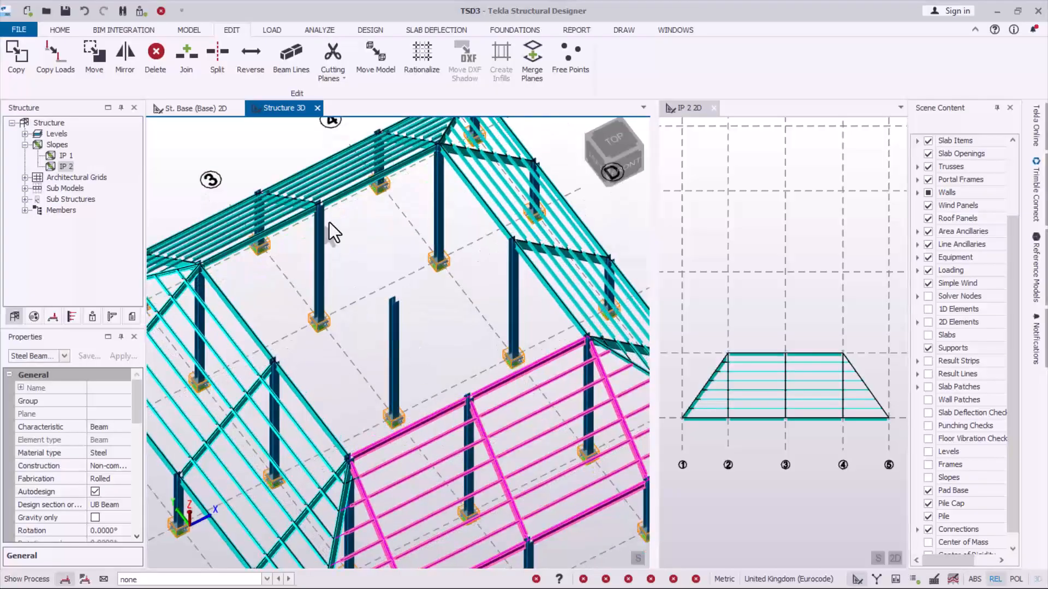
- Draw UB 305x102x25 steel beams along grid line 3 between the column tops at D/3, C/3 and B/3
left_click(189, 30)
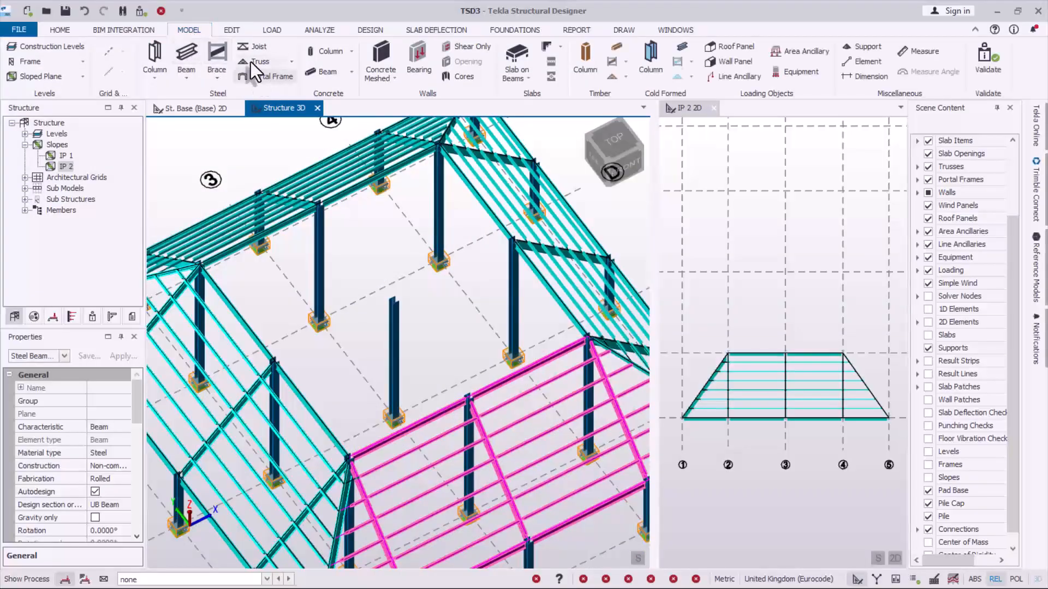
key("Escape")
left_click(187, 54)
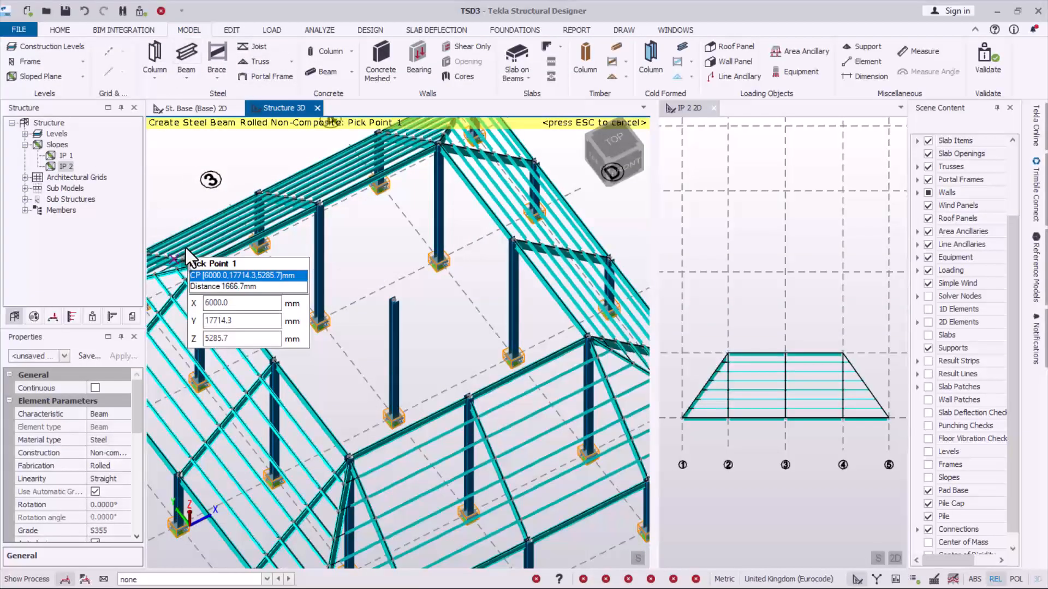
left_click_drag(137, 404, 136, 474)
left_click(109, 375)
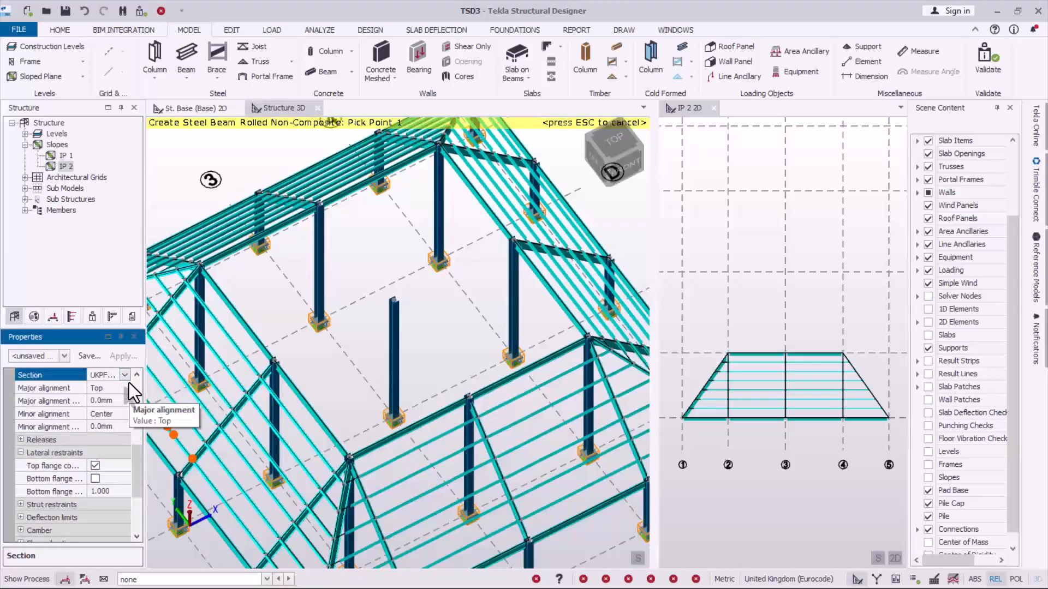
left_click(125, 375)
left_click(79, 404)
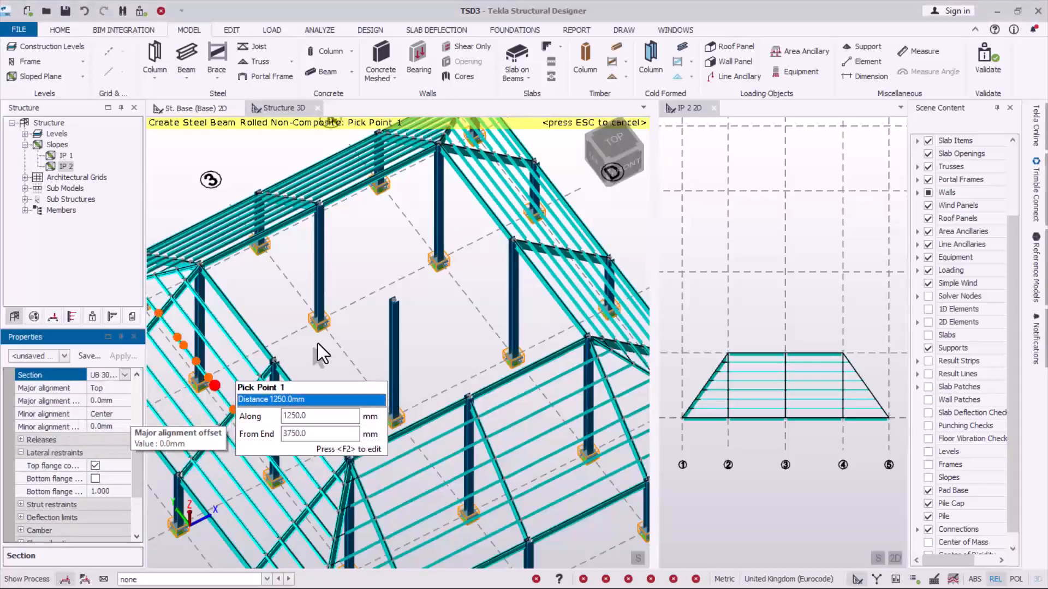
scroll(376, 343, "up", 2)
left_click(305, 177)
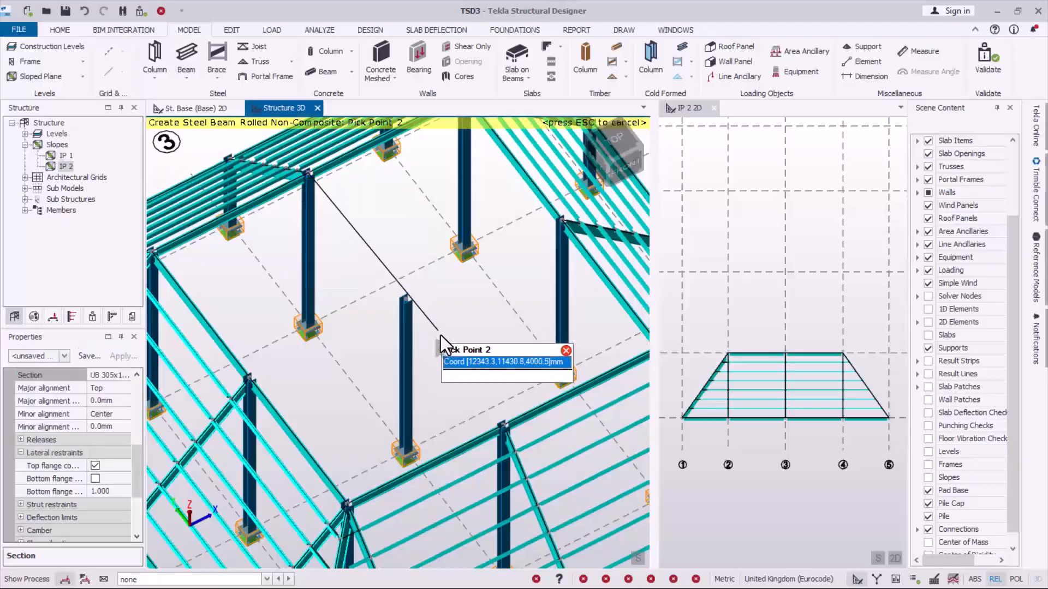
left_click(414, 300)
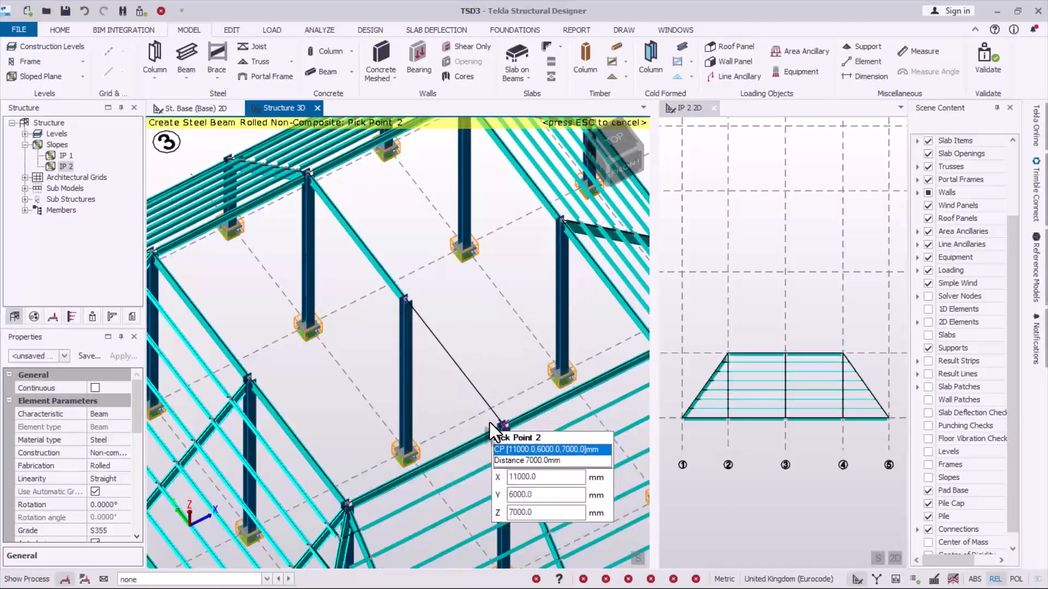
scroll(366, 368, "down", 1)
scroll(366, 368, "up", 2)
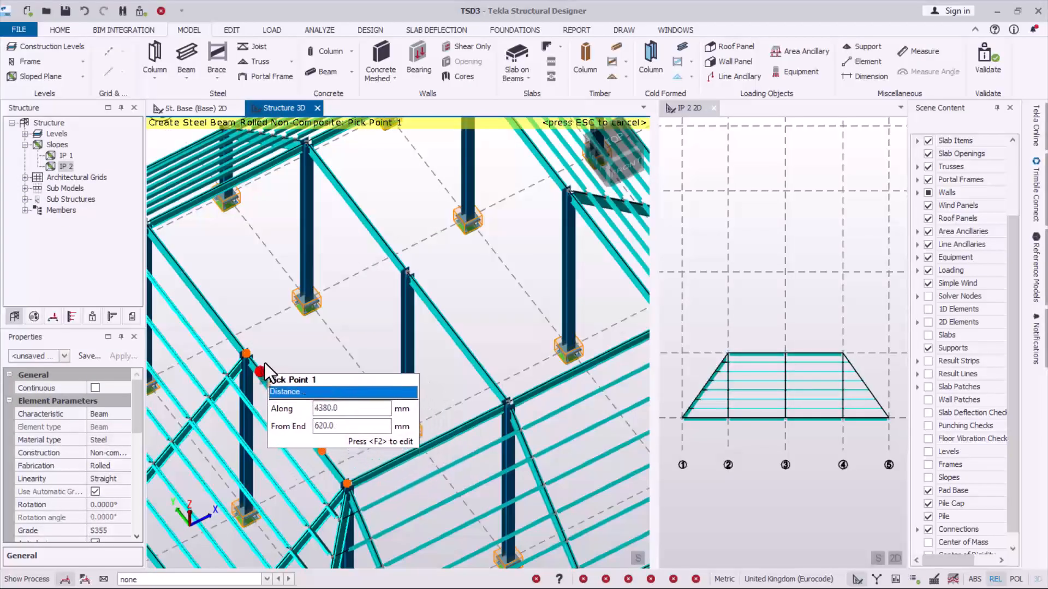
- Draw steel beams along grid line C from the column top at C/2 to C/3 and from C/3 to C/4
left_click(247, 352)
left_click(407, 273)
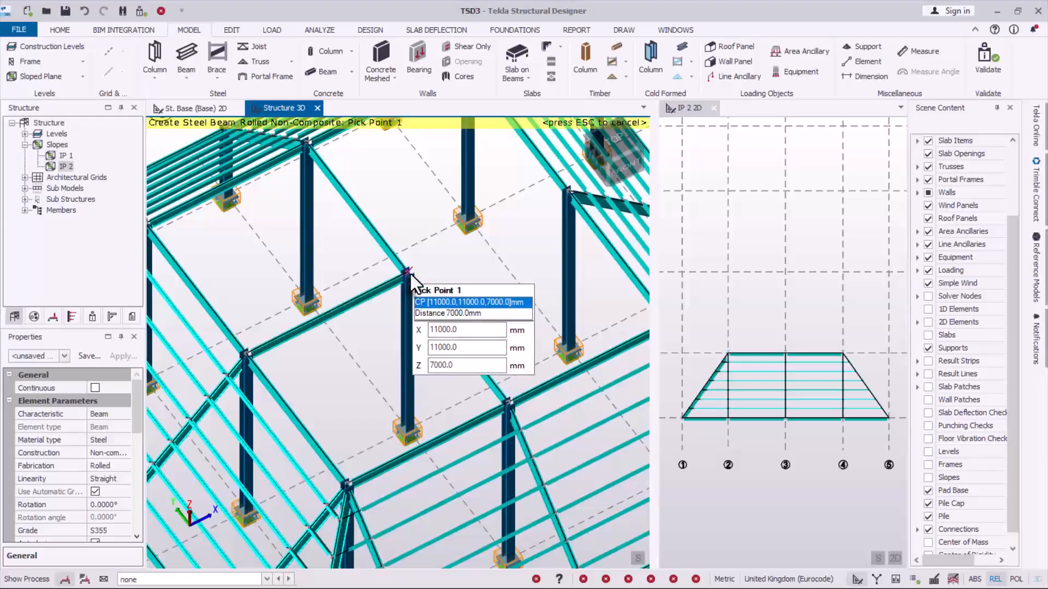
left_click(409, 274)
left_click(560, 201)
scroll(401, 306, "down", 4)
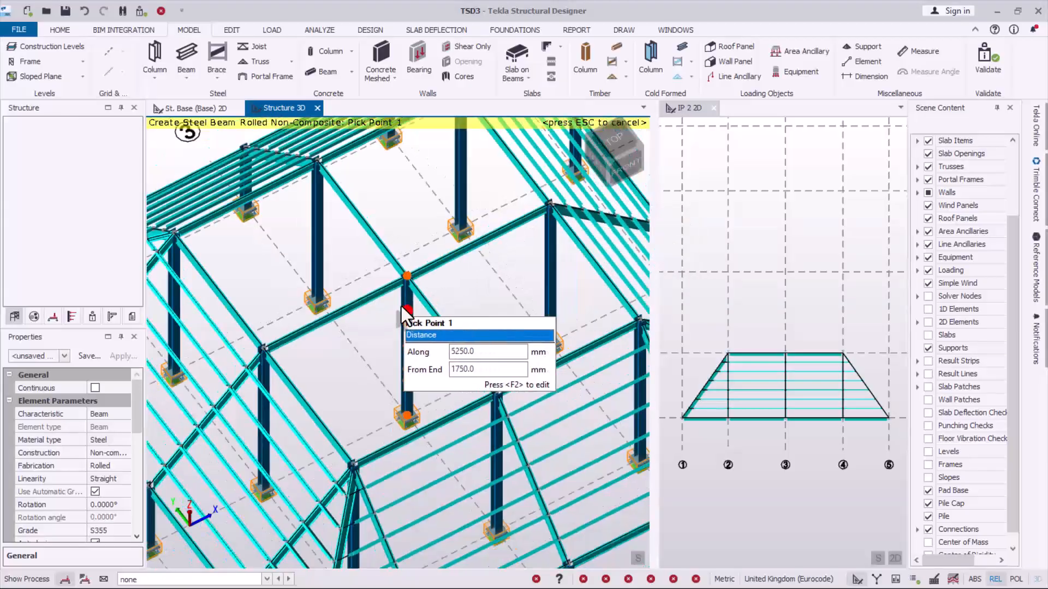
key("Escape")
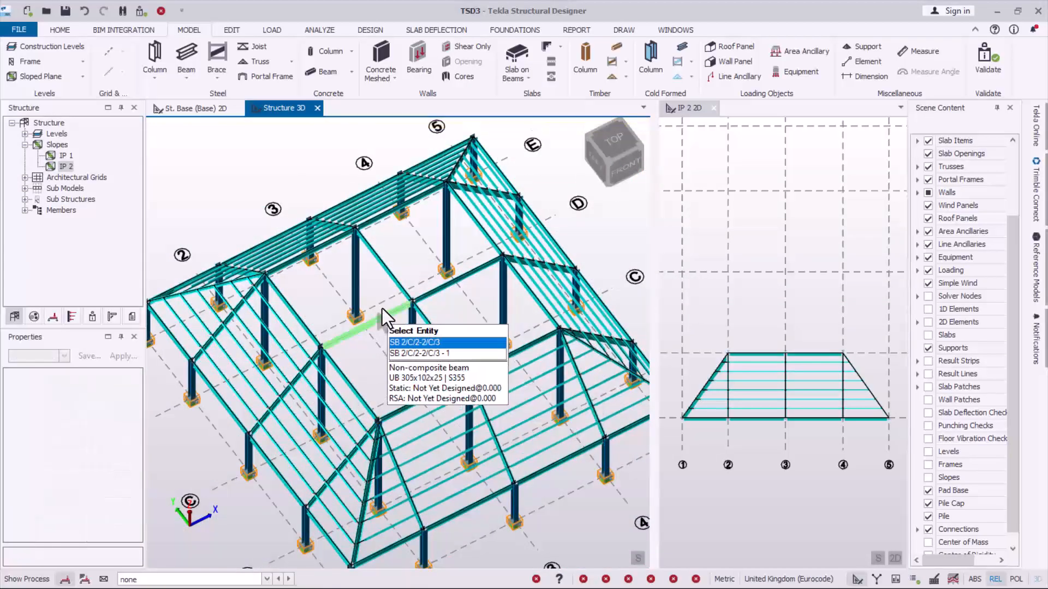
scroll(382, 309, "up", 3)
scroll(340, 336, "down", 4)
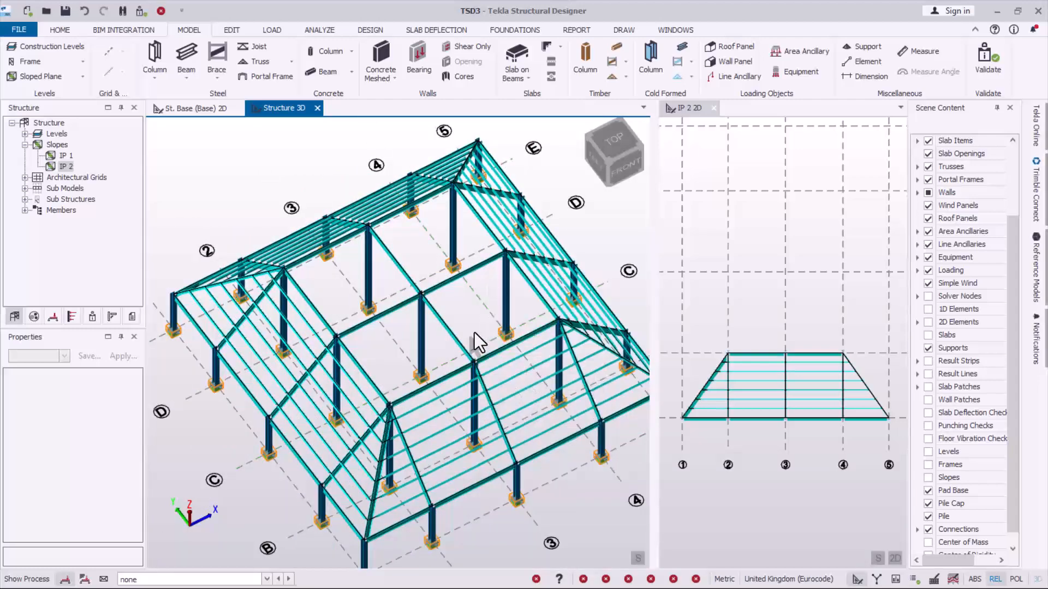
scroll(474, 332, "up", 1)
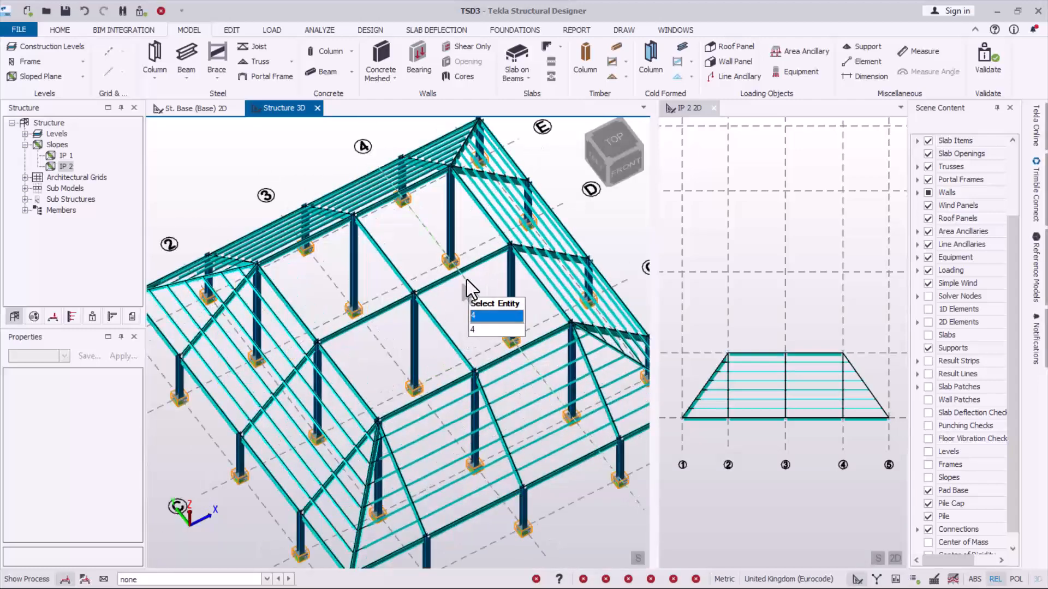
left_click(229, 31)
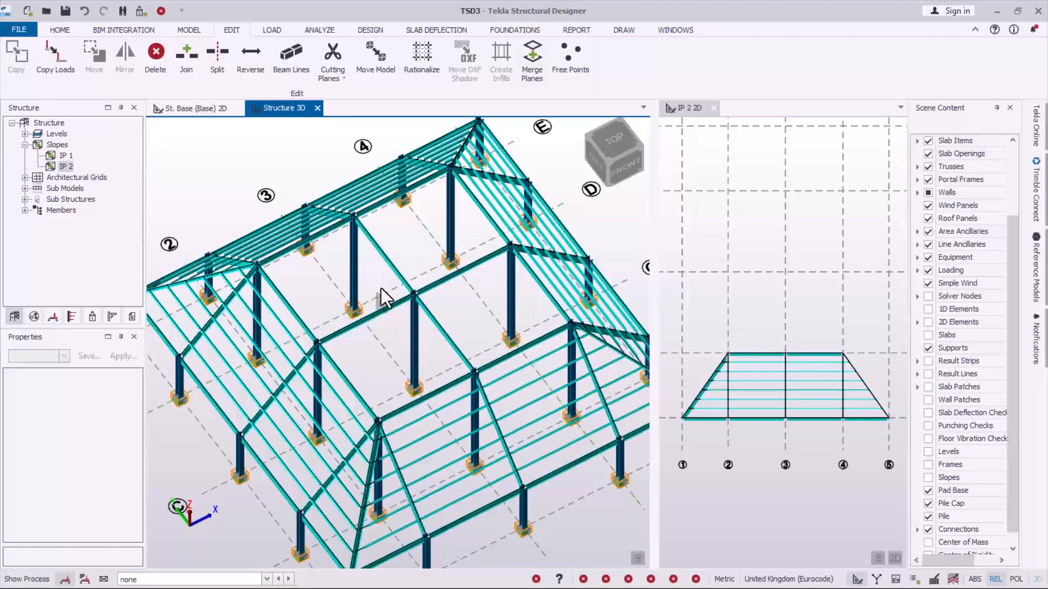
scroll(377, 355, "down", 2)
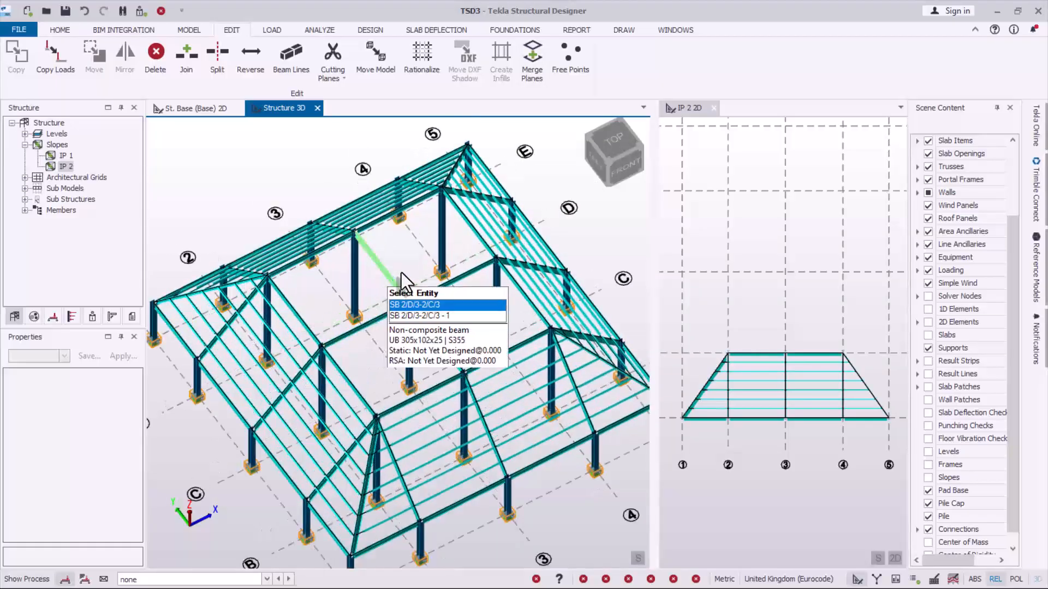
scroll(417, 258, "down", 2)
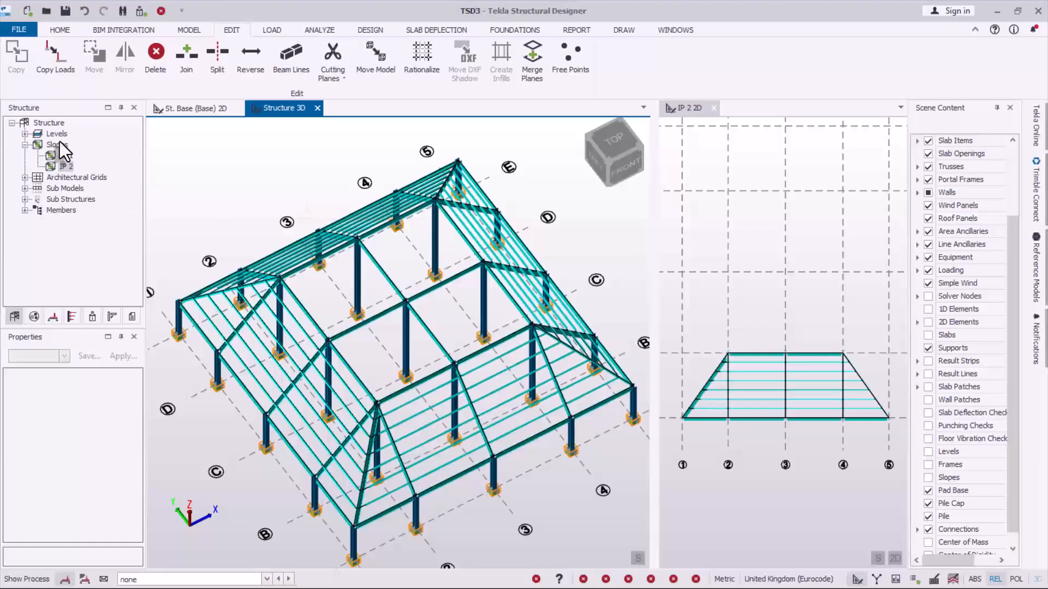
- Open the St. 2 (2) level plan and start creating infill beams on it
left_click(25, 134)
double_click(72, 144)
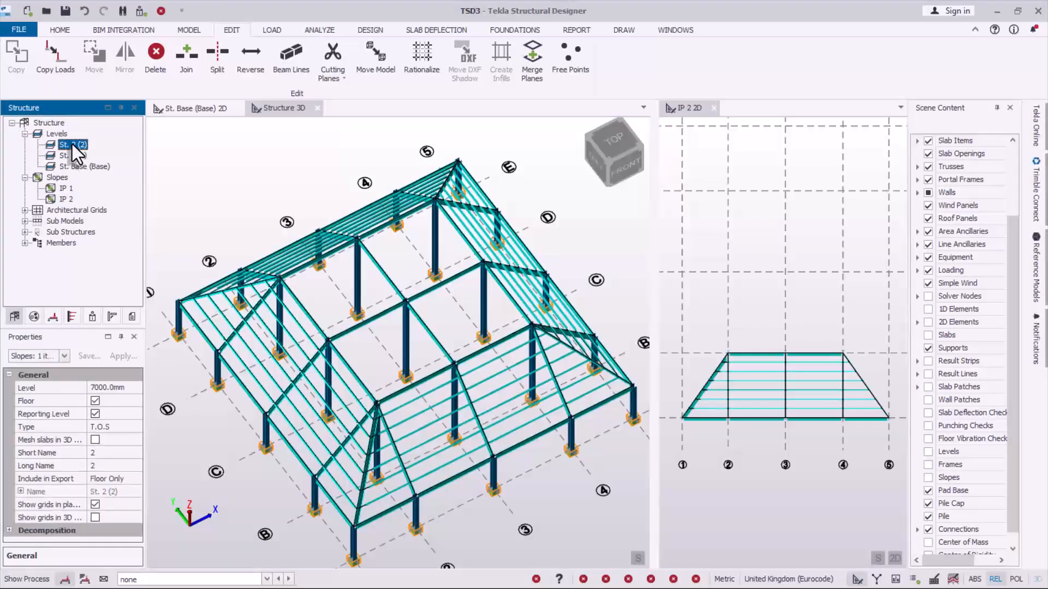
scroll(401, 324, "up", 4)
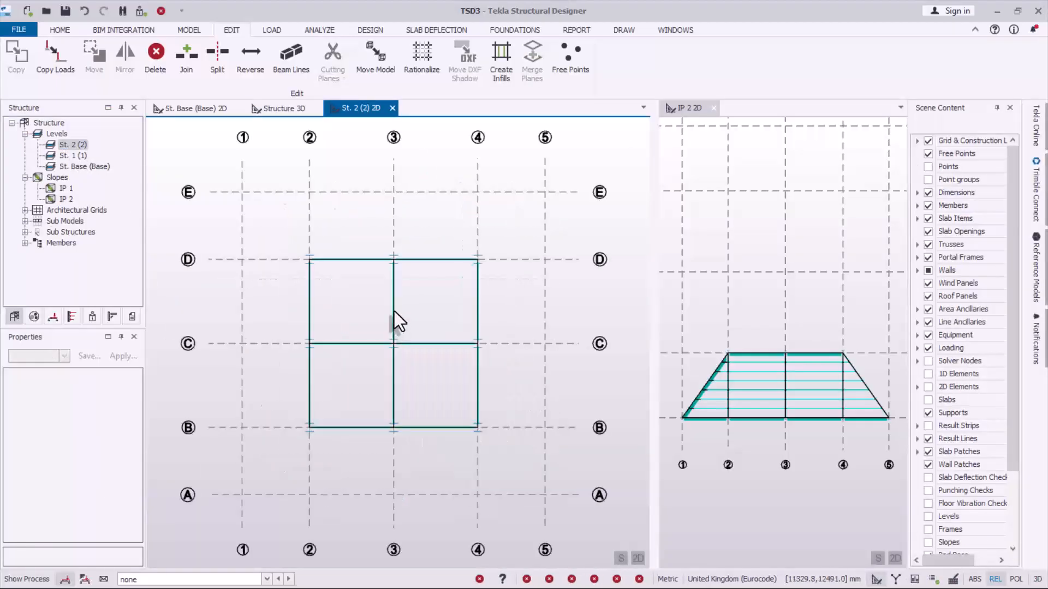
left_click(496, 64)
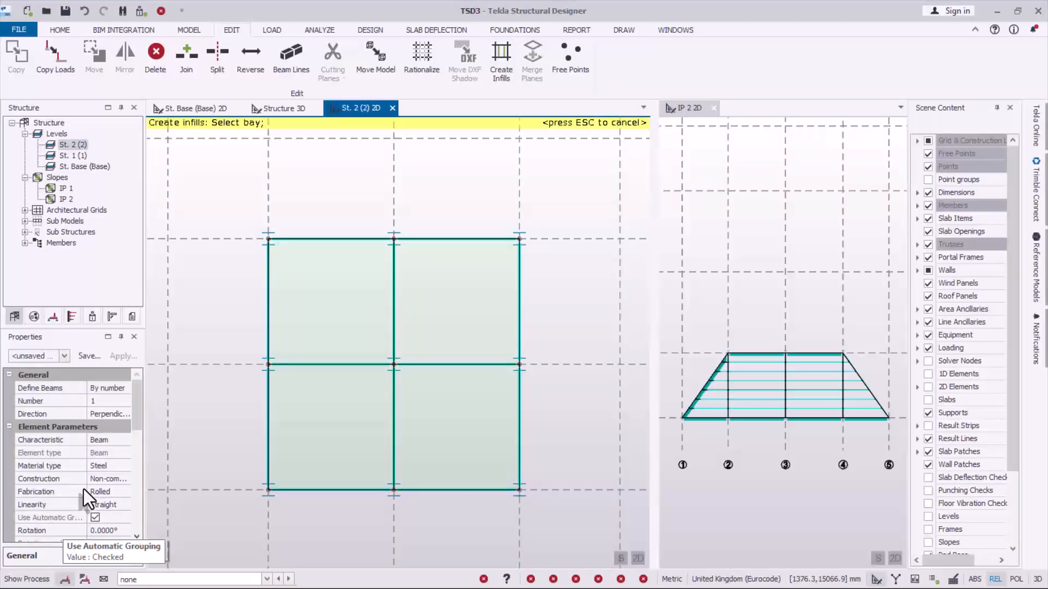
left_click(121, 390)
left_click(123, 391)
left_click(108, 416)
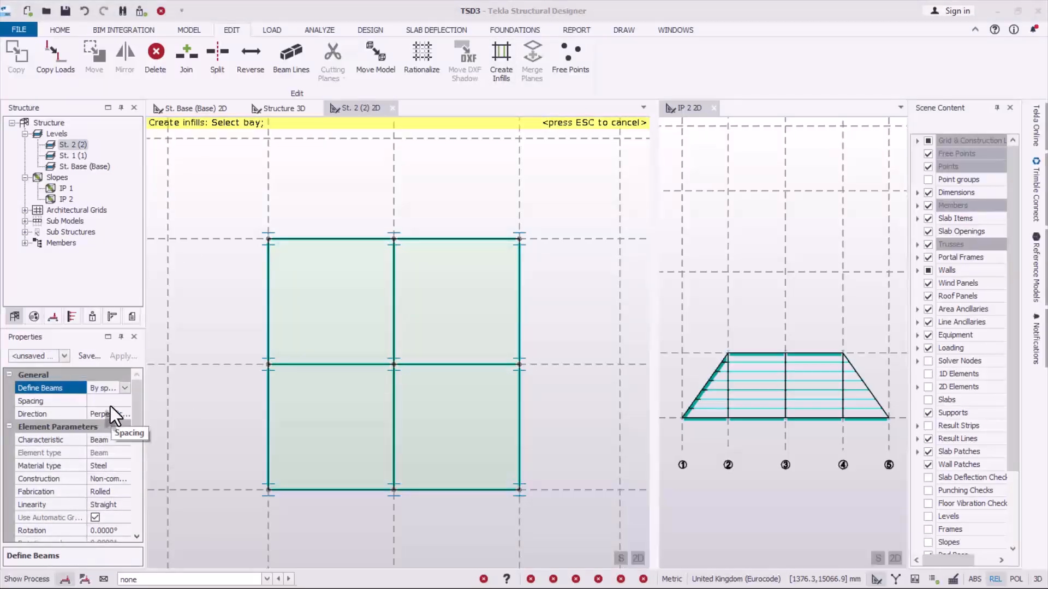
left_click(110, 406)
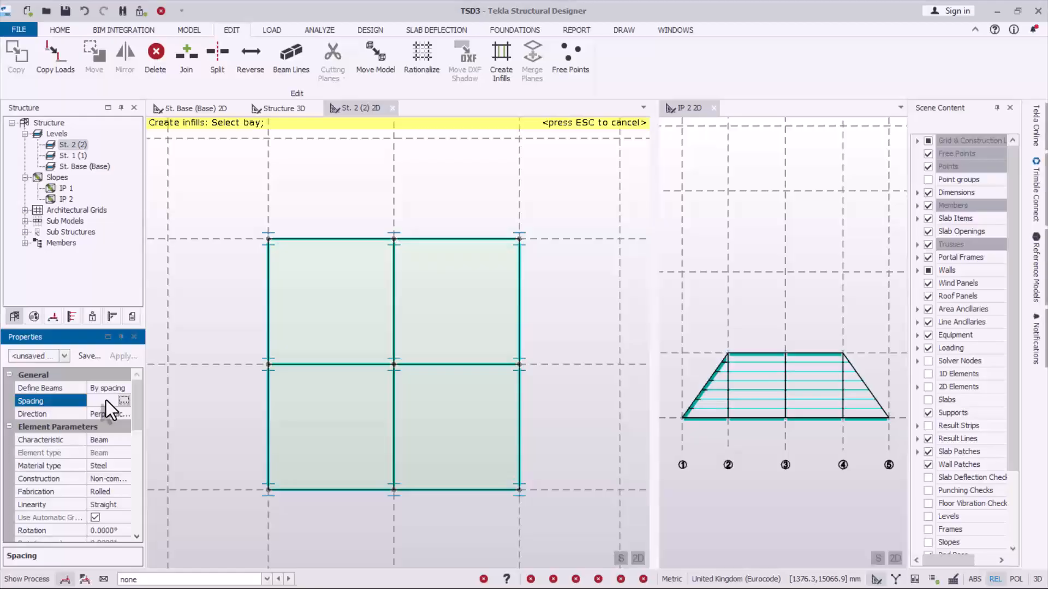
left_click(125, 401)
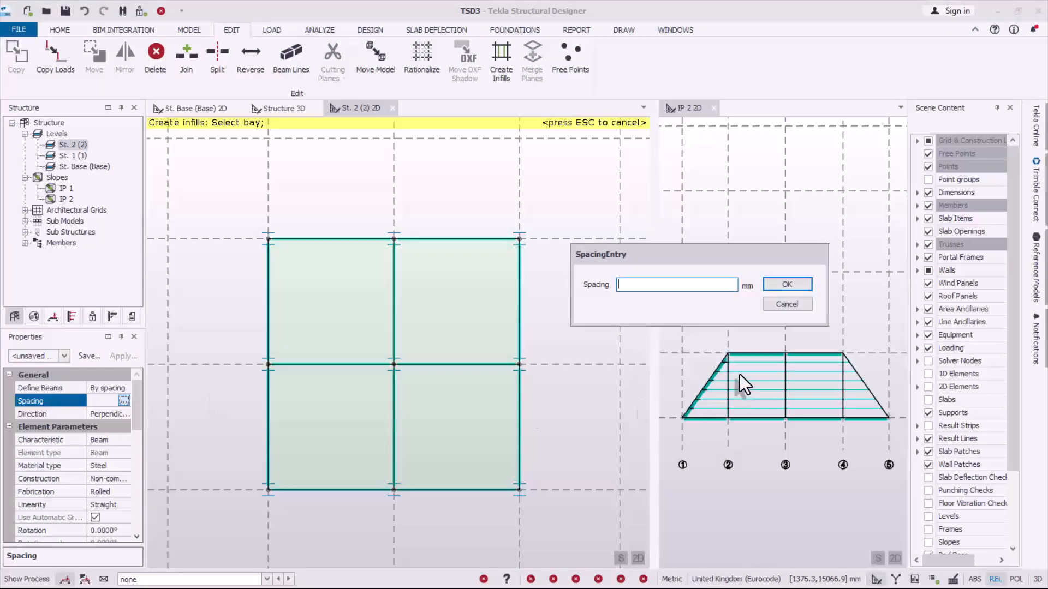
left_click(785, 305)
- Define the infill beams by maximum spacing, with a limit of 1200 mm
left_click(117, 391)
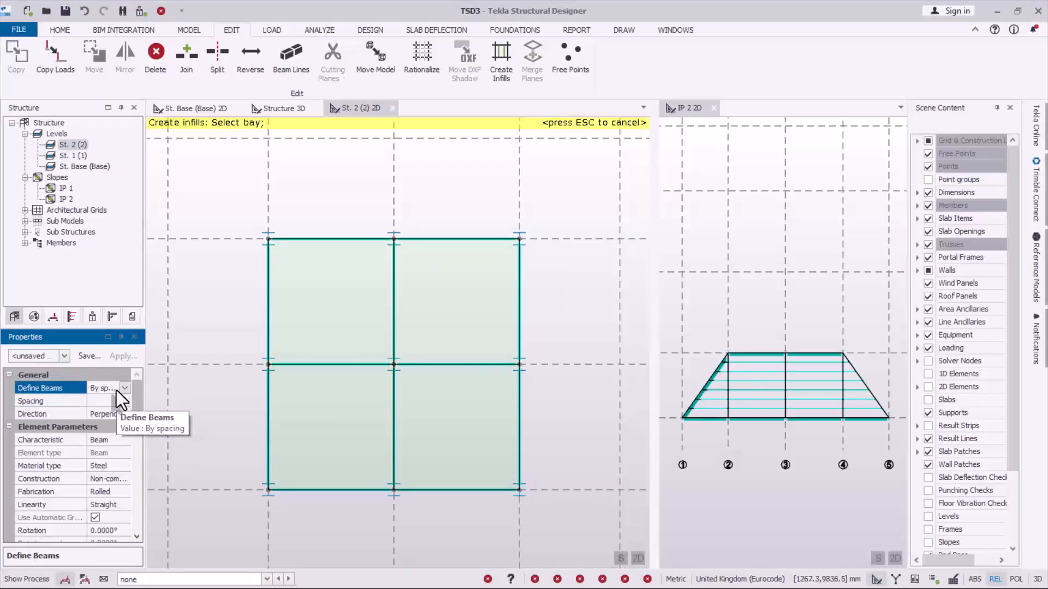
left_click(125, 388)
left_click(102, 426)
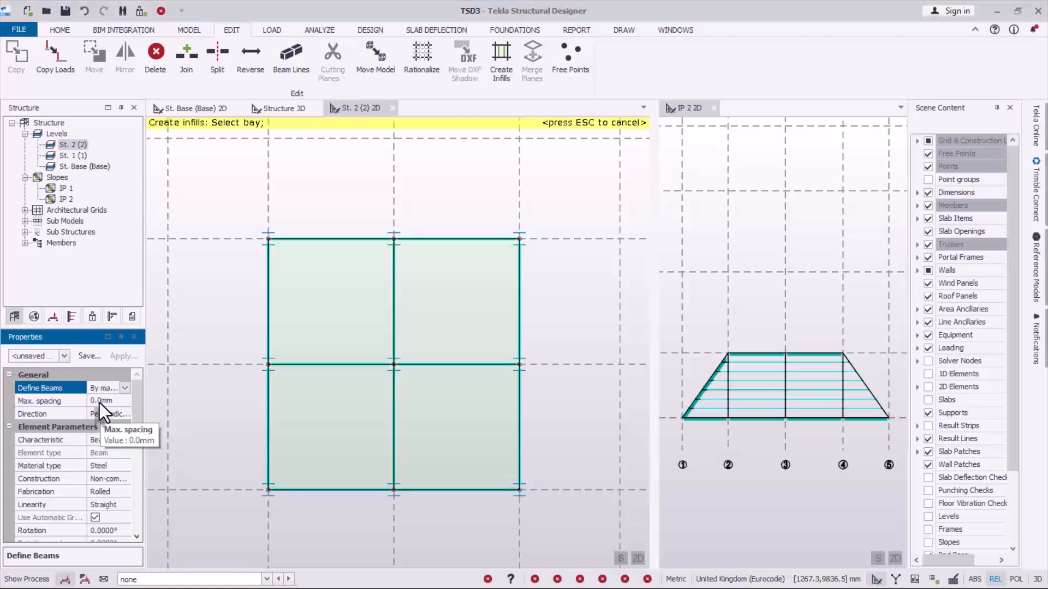
left_click(101, 401)
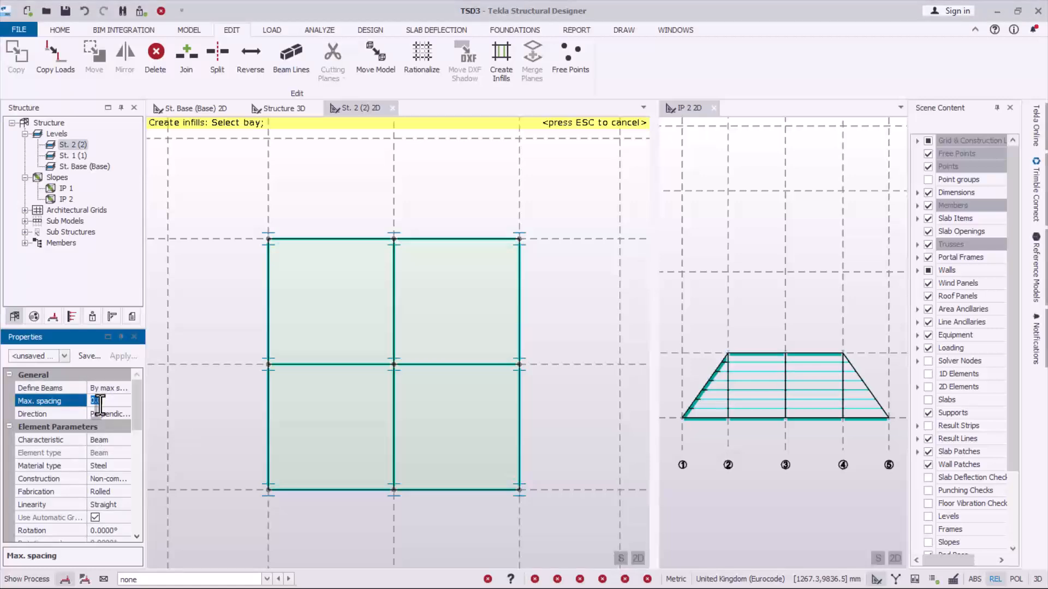
type("1200")
left_click(114, 413)
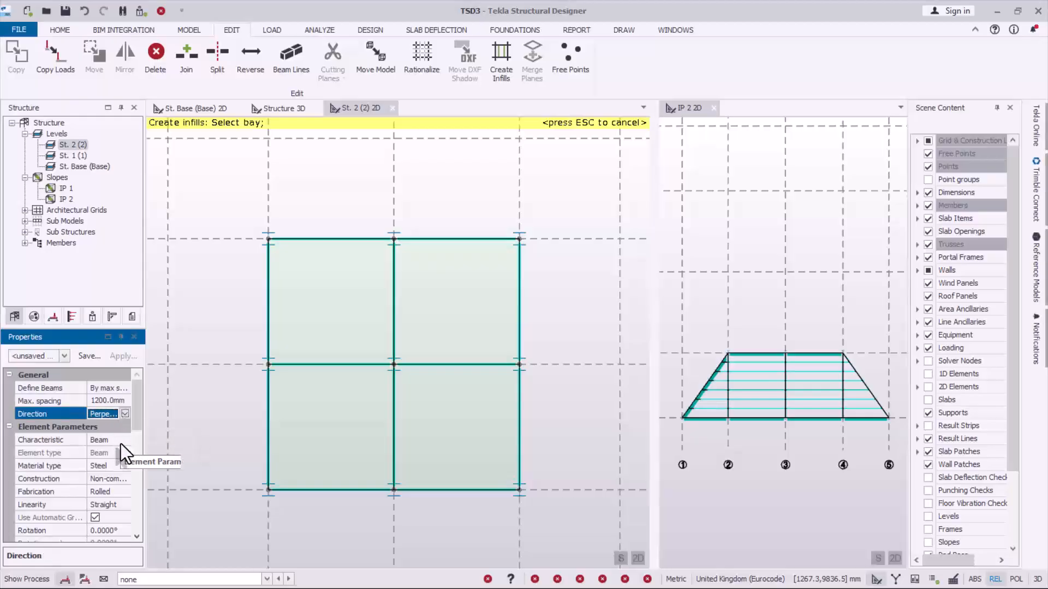
- Set the infill beam section to UB 305x102x25
left_click_drag(133, 411, 131, 454)
left_click(116, 465)
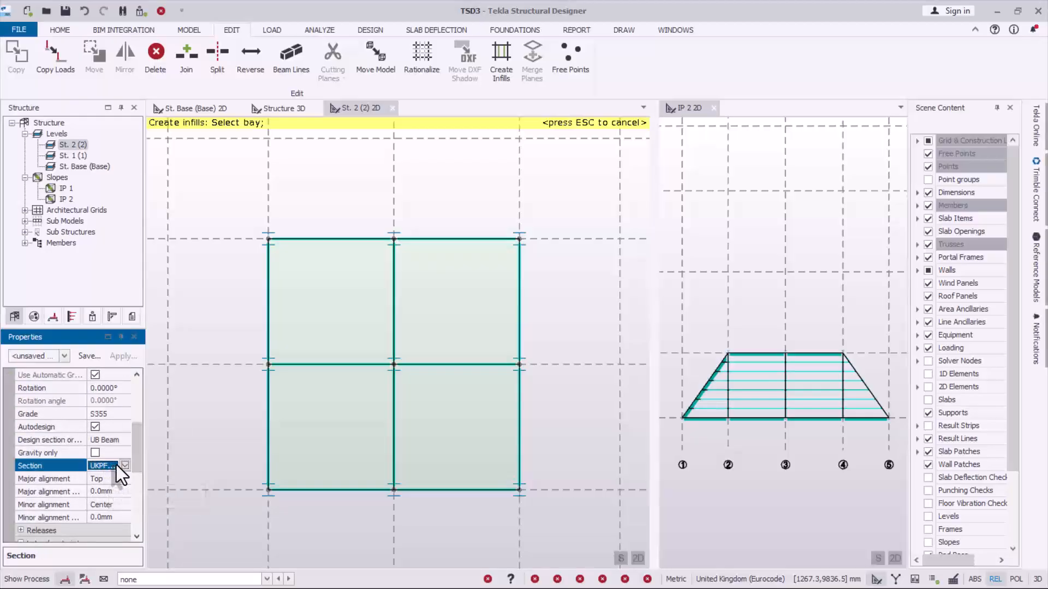
left_click(120, 465)
left_click(100, 496)
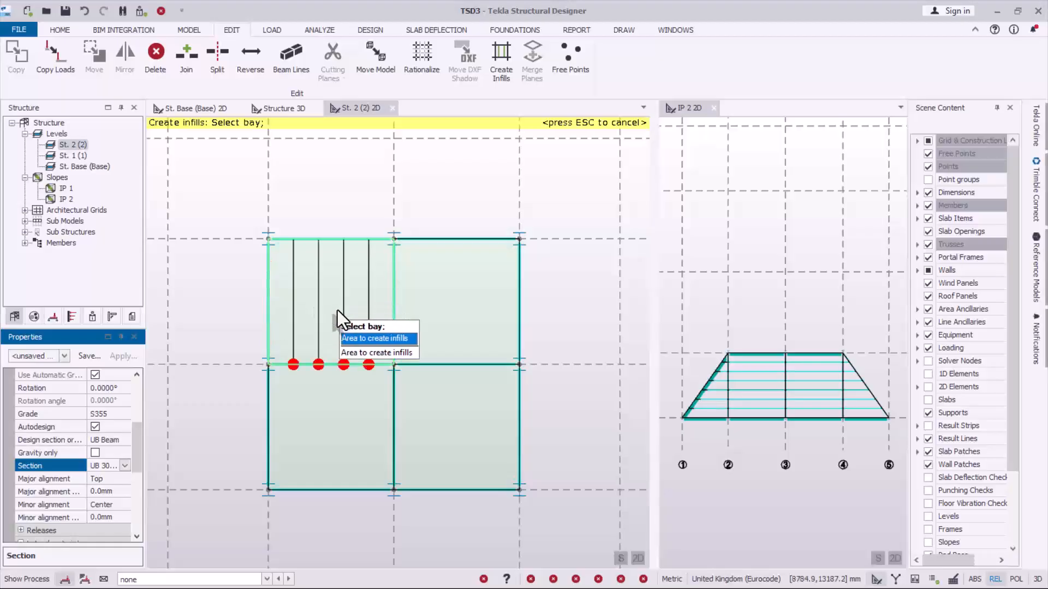
- Create infill beams parallel to the lettered grid lines in all four bays between grid lines 2 to 4 and B to D
left_click(361, 303)
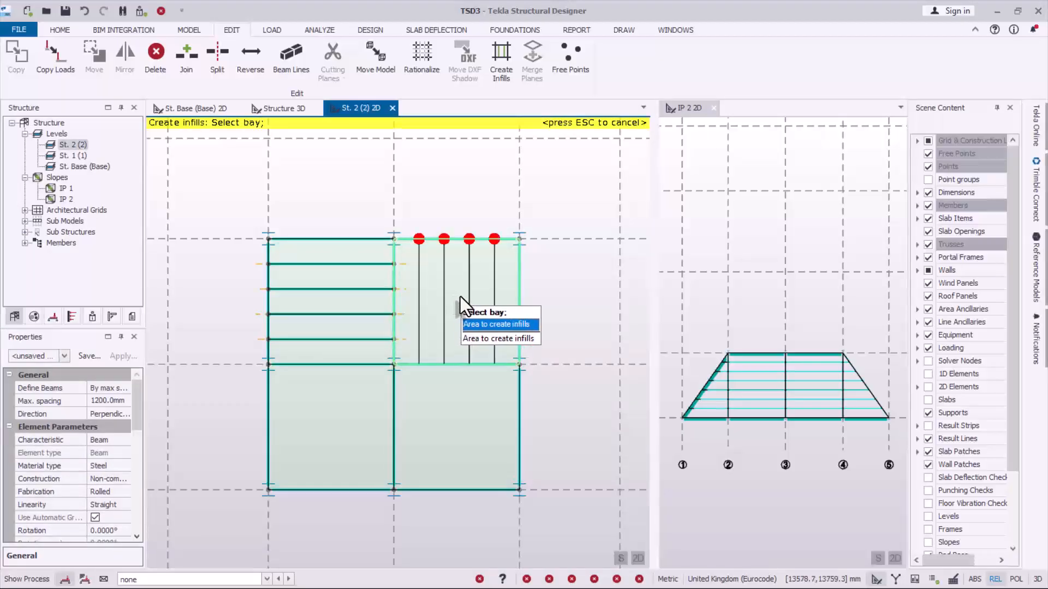
left_click(472, 304)
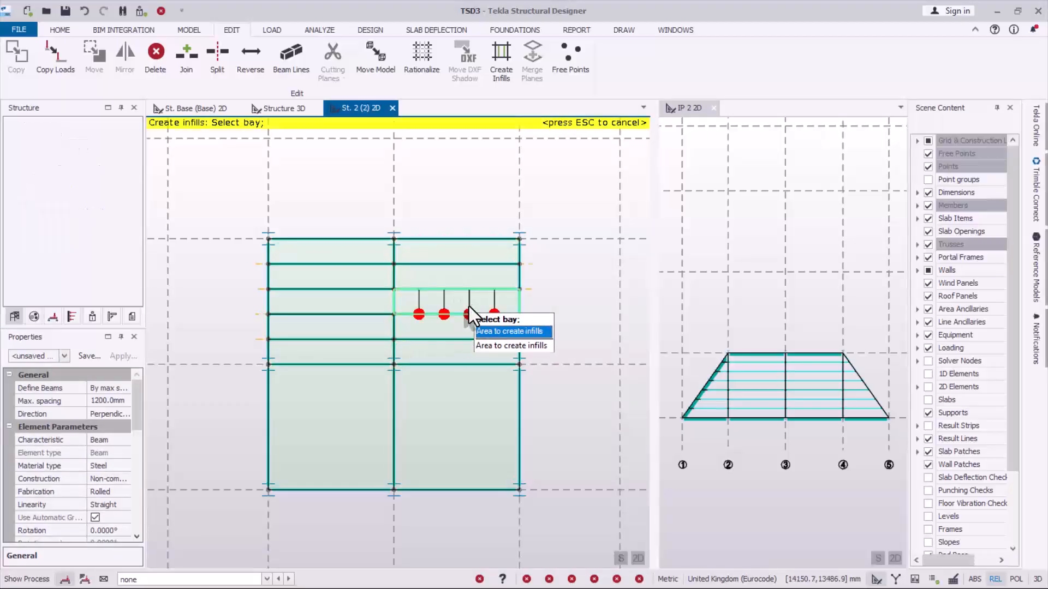
left_click(356, 429)
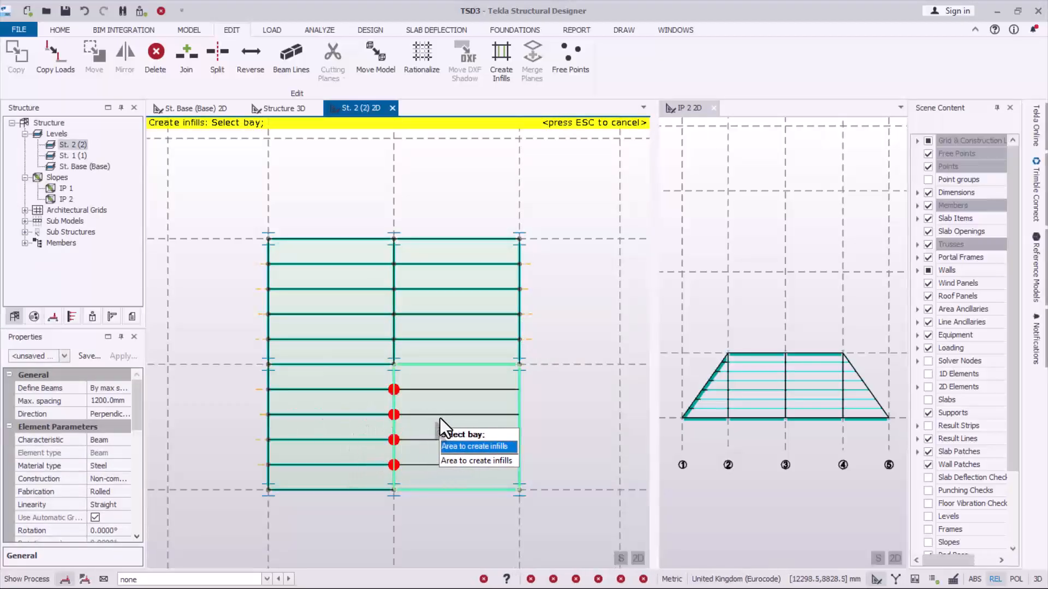
left_click(482, 419)
scroll(442, 300, "down", 1)
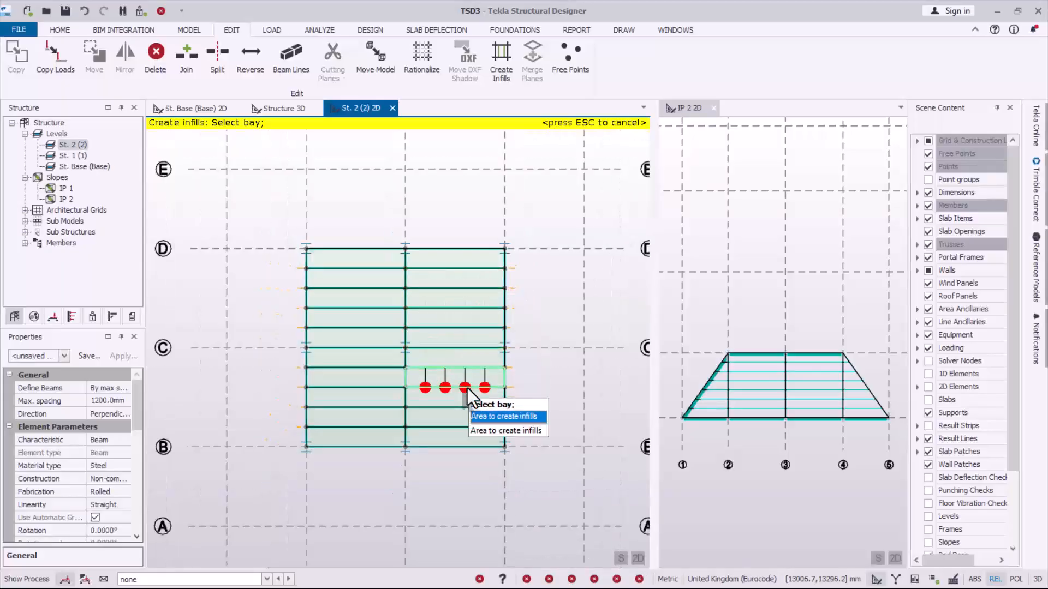
scroll(469, 392, "down", 1)
key("Escape")
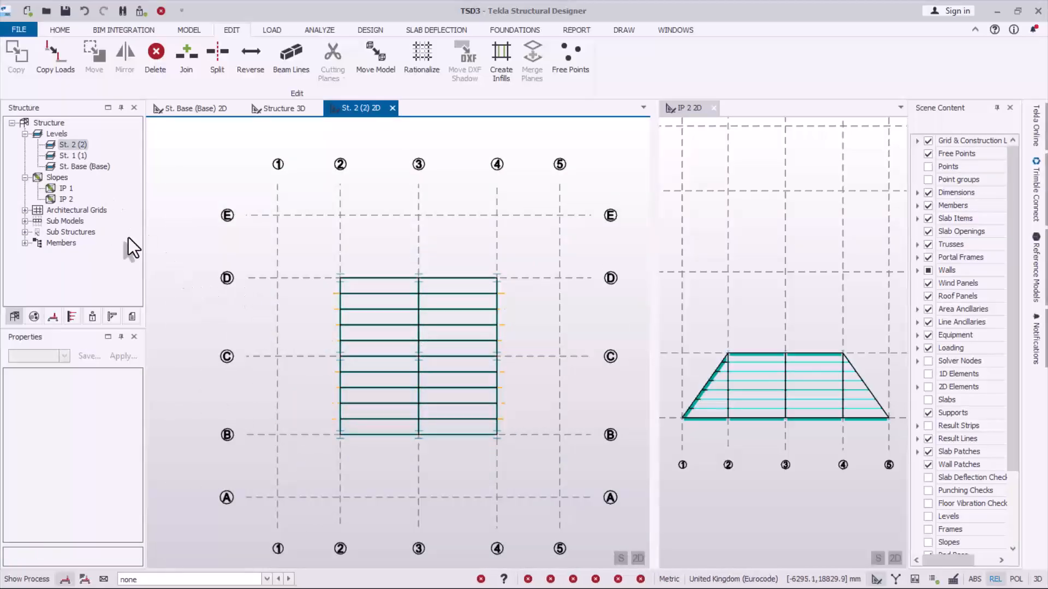
- Examine the complete roof framing with its top-level infill beams in the 3D structure view from several sides
left_click(296, 114)
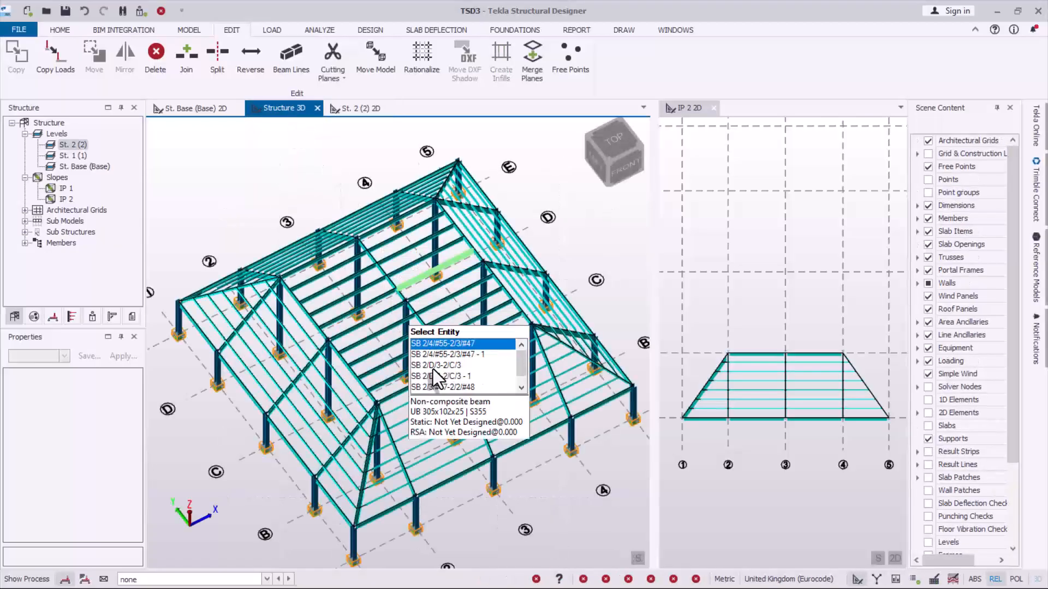
middle_click_drag(397, 482, 513, 439)
middle_click_drag(281, 395, 244, 373)
scroll(488, 462, "up", 3)
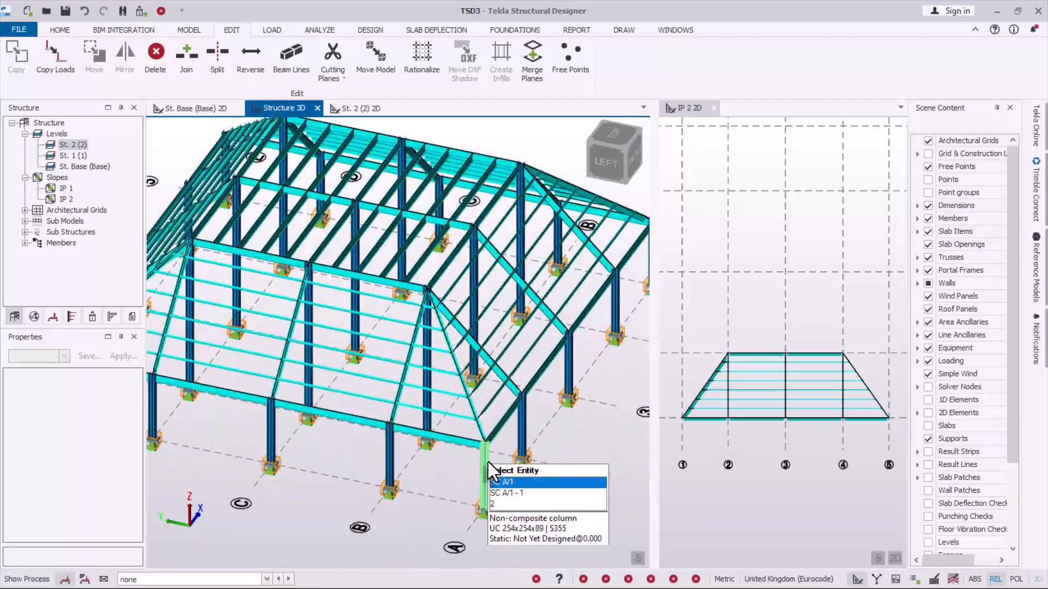
mouse_move(488, 461)
middle_mouse_down()
mouse_move(411, 442)
mouse_move(387, 448)
mouse_move(404, 444)
mouse_move(474, 473)
mouse_move(502, 451)
mouse_move(476, 460)
middle_mouse_up()
scroll(499, 450, "down", 2)
scroll(459, 433, "down", 1)
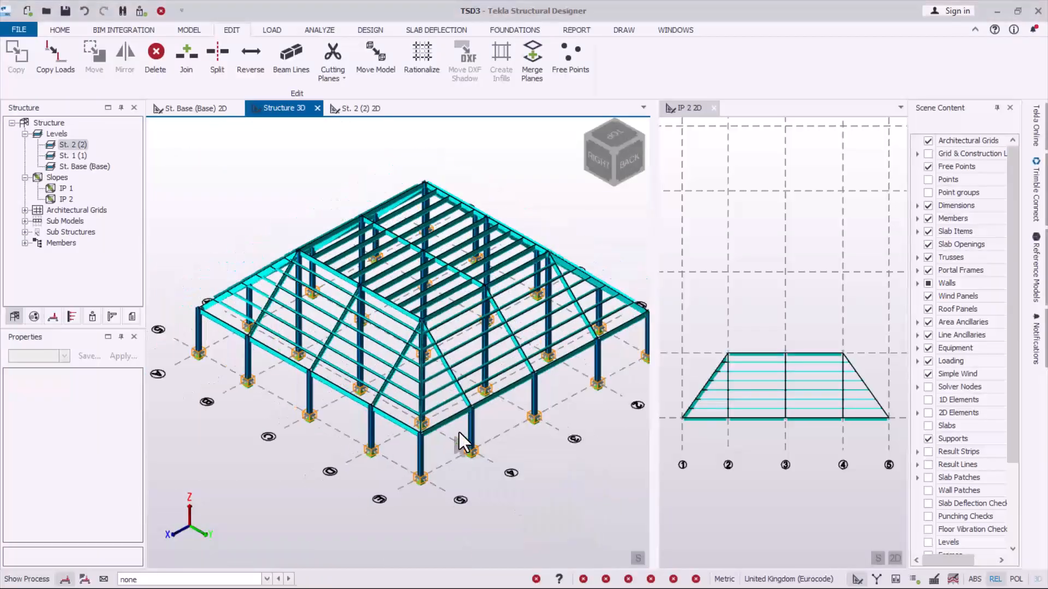
scroll(456, 430, "up", 1)
scroll(454, 432, "down", 2)
scroll(450, 395, "up", 2)
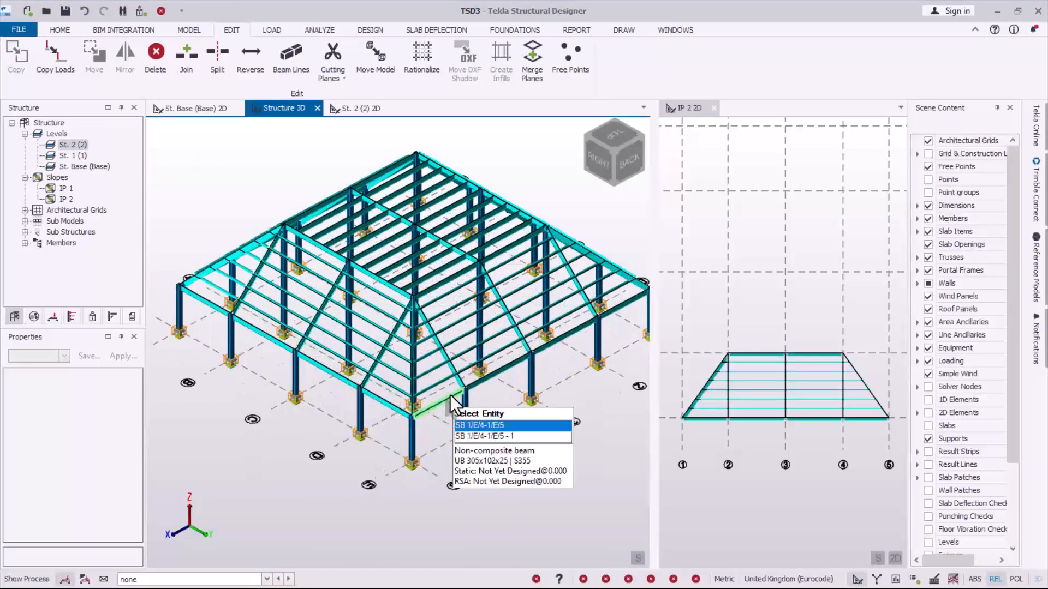
middle_click_drag(491, 427, 289, 416)
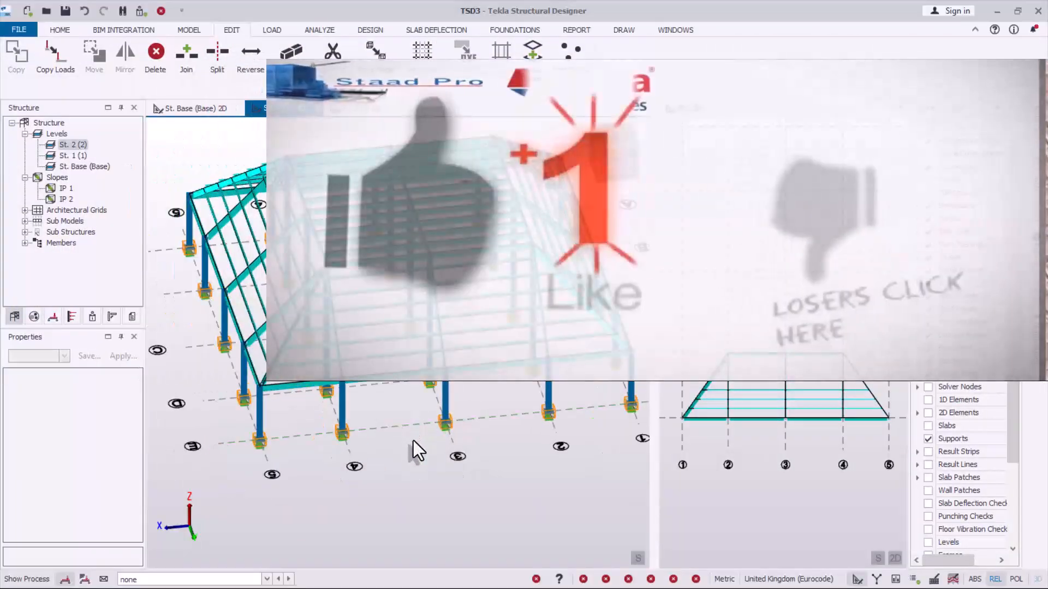
middle_click_drag(417, 458, 442, 458)
middle_click_drag(363, 449, 383, 428)
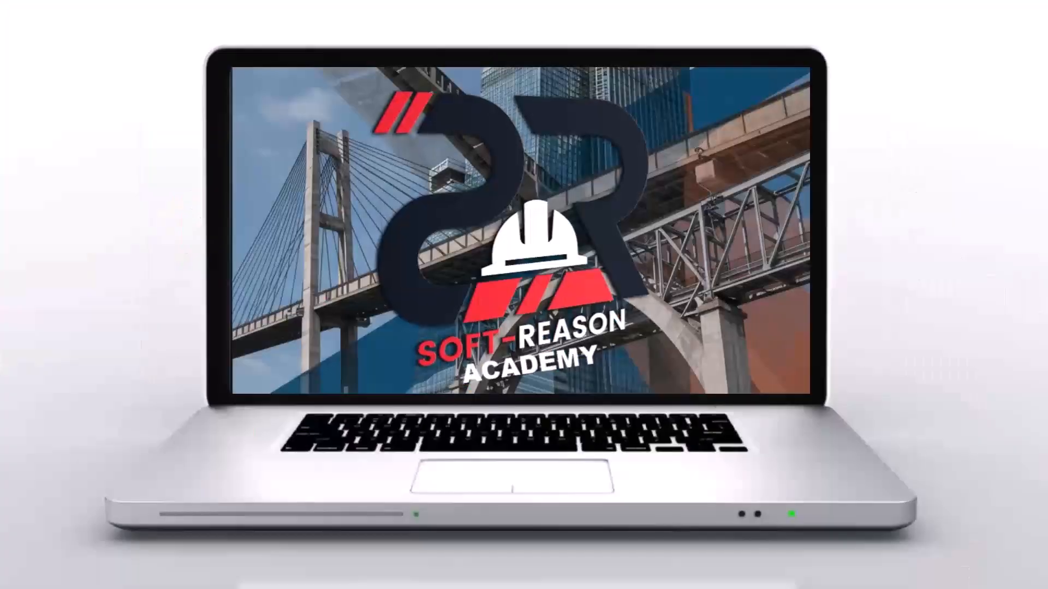